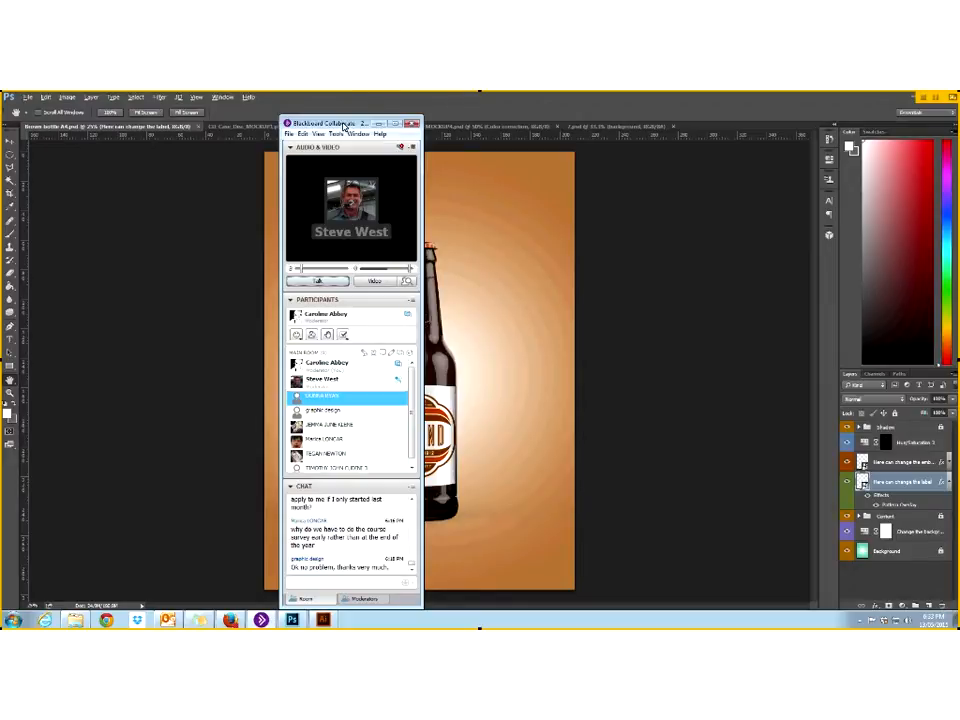
- Move the Blackboard Collaborate window out of the way and switch to the LLB_label_a_1.ai document in Illustrator
{"action": "left_click_drag", "start_coordinate": [344, 123], "coordinate": [955, 118]}
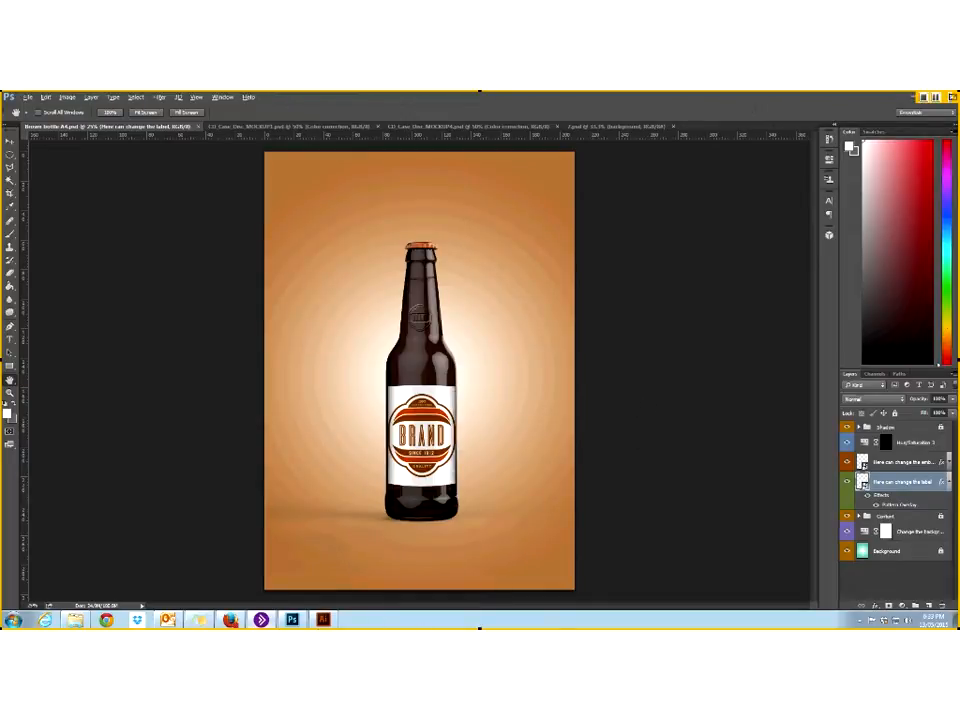
{"action": "left_click", "coordinate": [321, 620]}
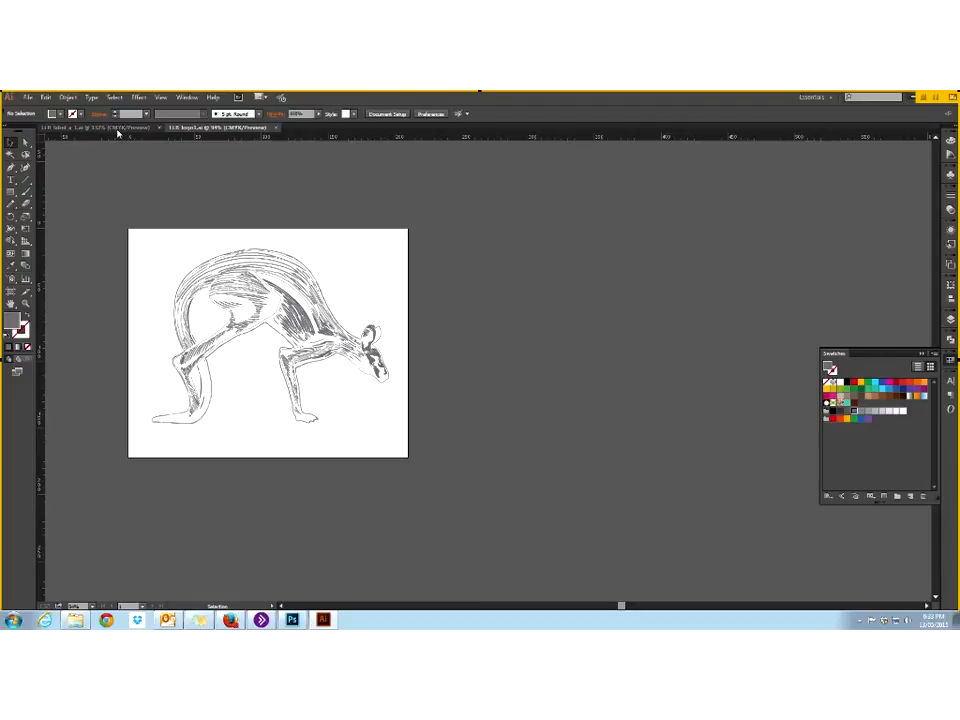
{"action": "left_click", "coordinate": [118, 130]}
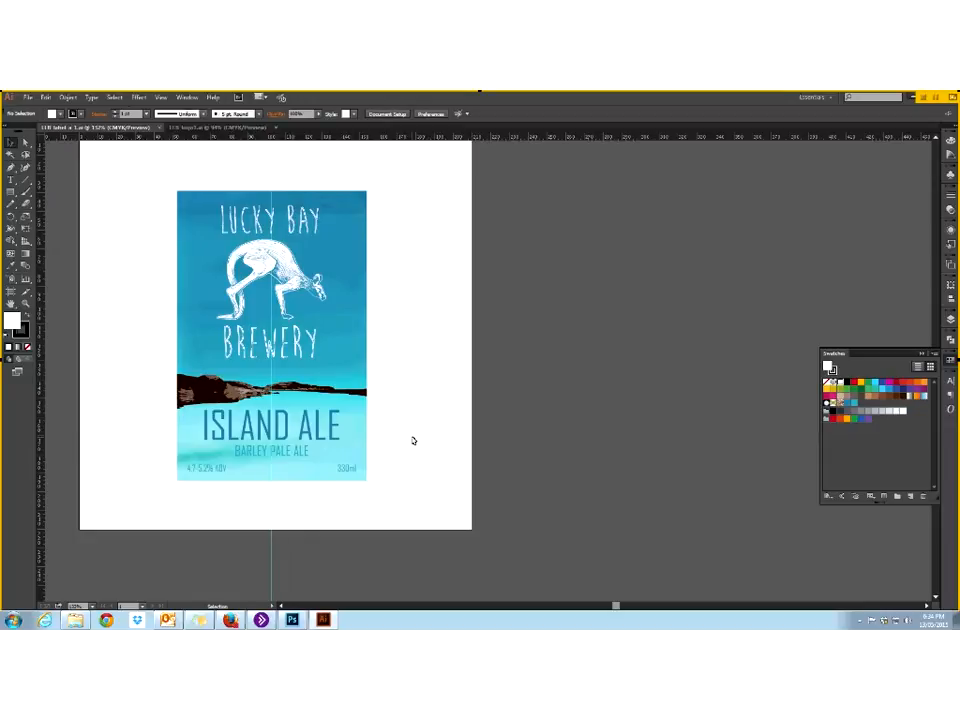
- Export the label artwork as JPEG file LLB_label_a_1 in the Beer Bottle folder, replacing the existing file
{"action": "left_click", "coordinate": [28, 97]}
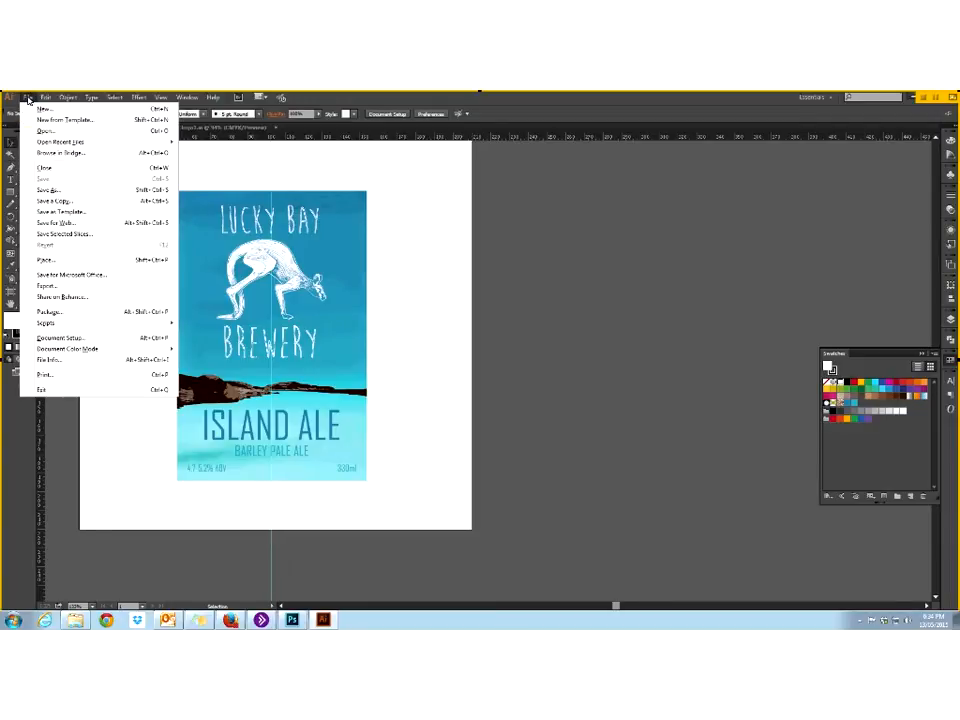
{"action": "left_click", "coordinate": [46, 288]}
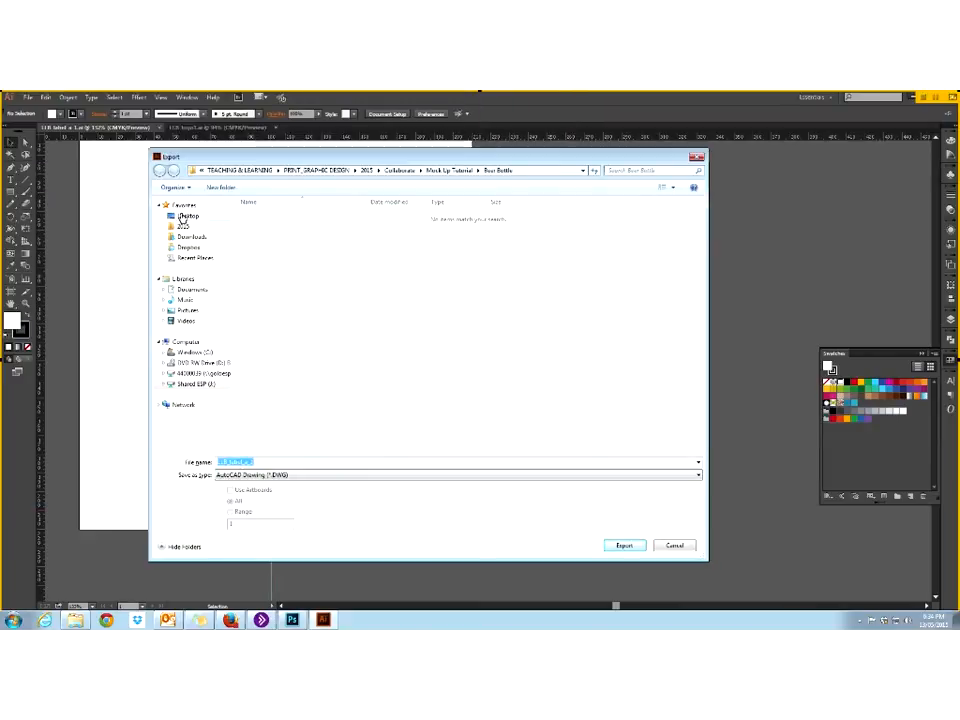
{"action": "left_click", "coordinate": [699, 479]}
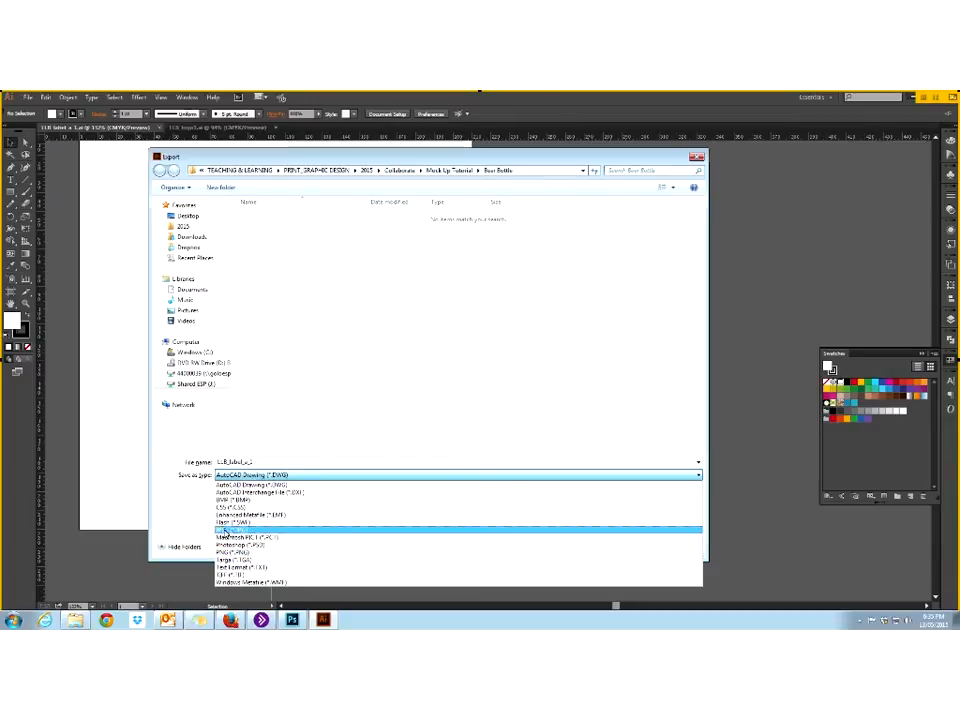
{"action": "left_click", "coordinate": [224, 530]}
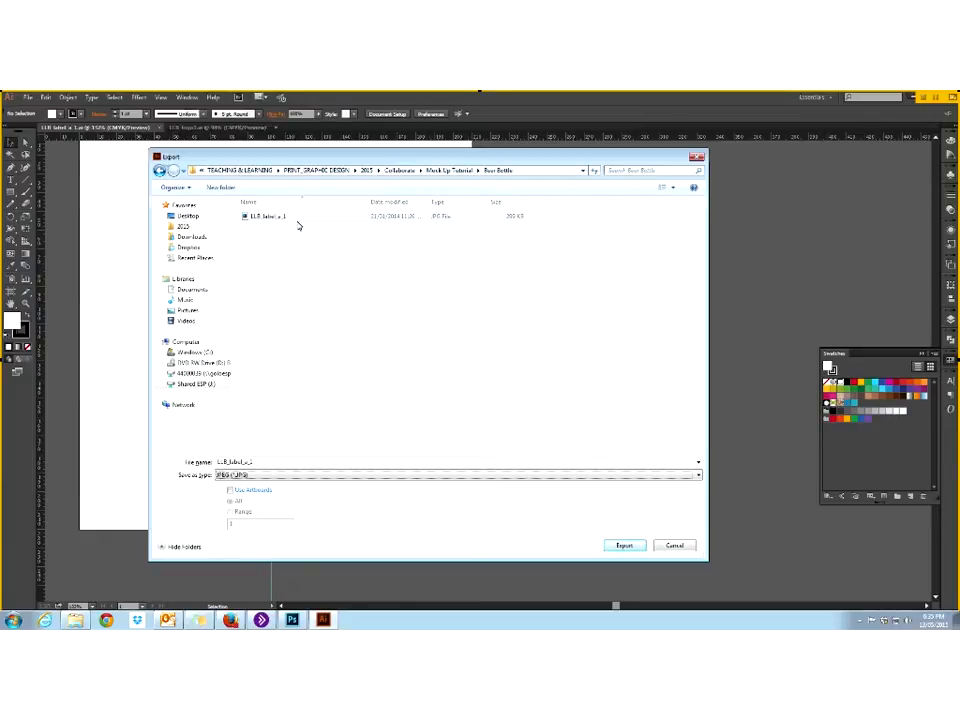
{"action": "left_click", "coordinate": [624, 546]}
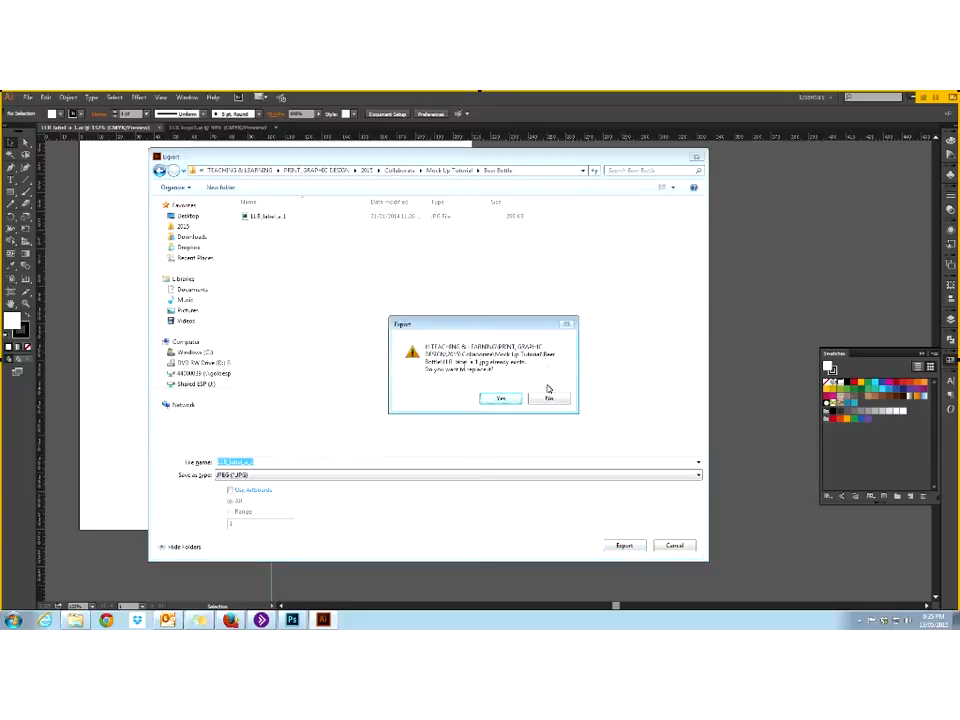
{"action": "left_click", "coordinate": [502, 401]}
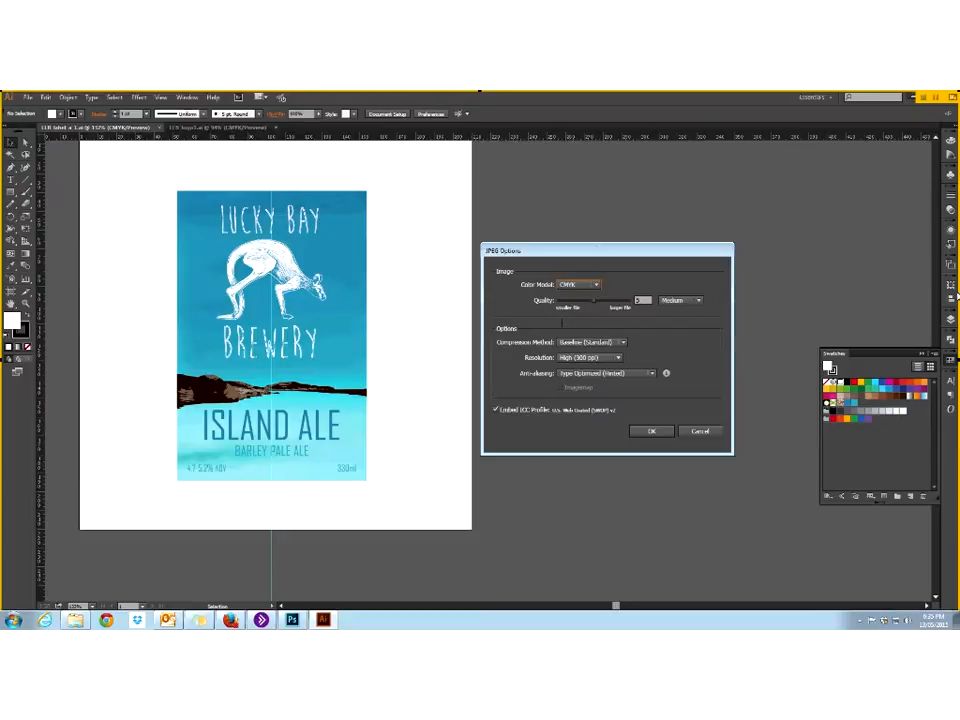
- Set the JPEG export to RGB colour and quality 10 (Maximum), and complete the export
{"action": "left_click", "coordinate": [597, 287]}
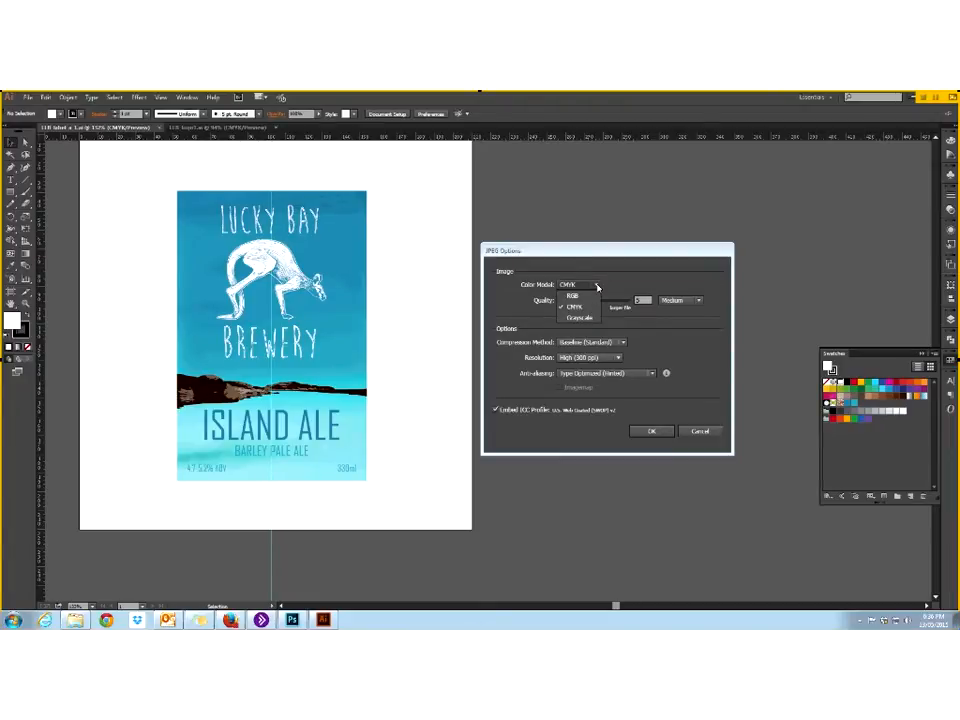
{"action": "left_click", "coordinate": [572, 296]}
{"action": "left_click", "coordinate": [625, 304]}
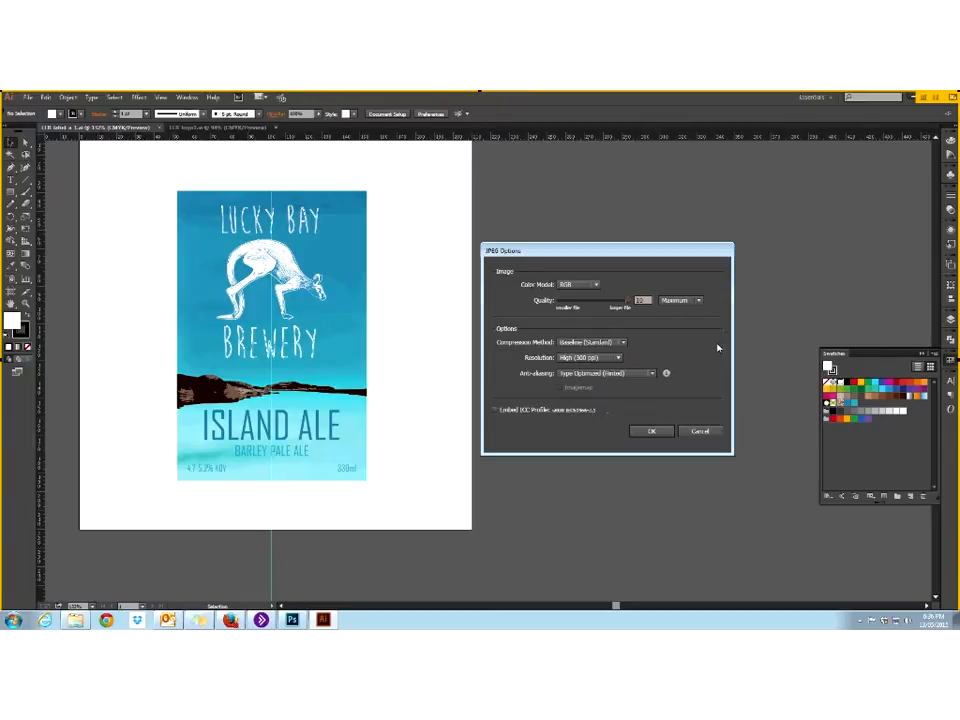
{"action": "left_click", "coordinate": [651, 430]}
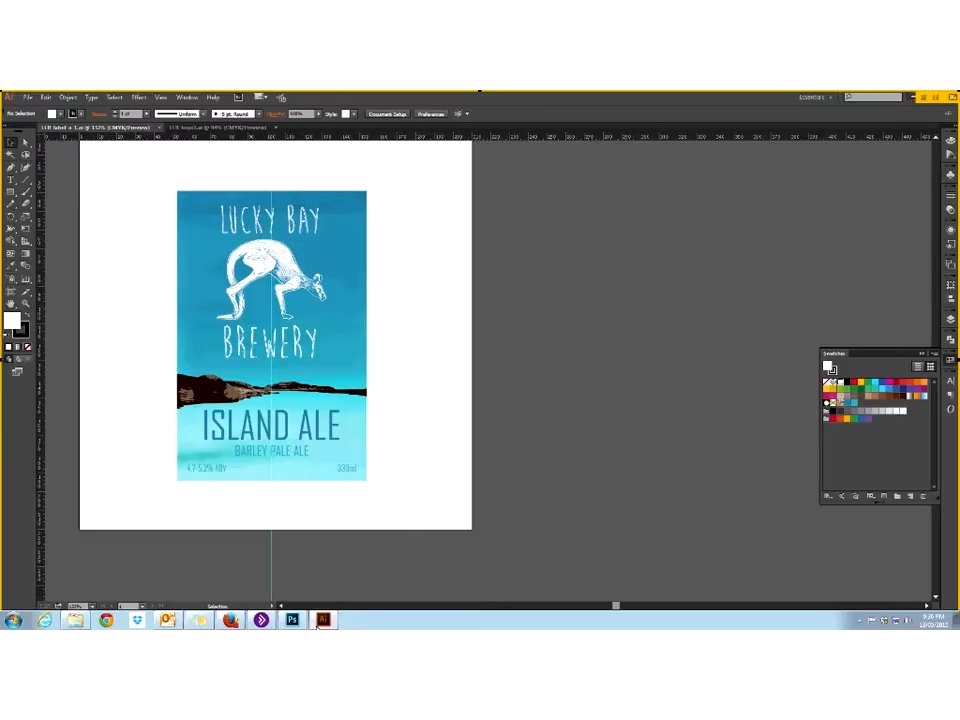
- Switch to the Brown bottle A4.psd mockup in Photoshop and widen the layer list to reveal the full layer names
{"action": "mouse_move", "coordinate": [294, 623]}
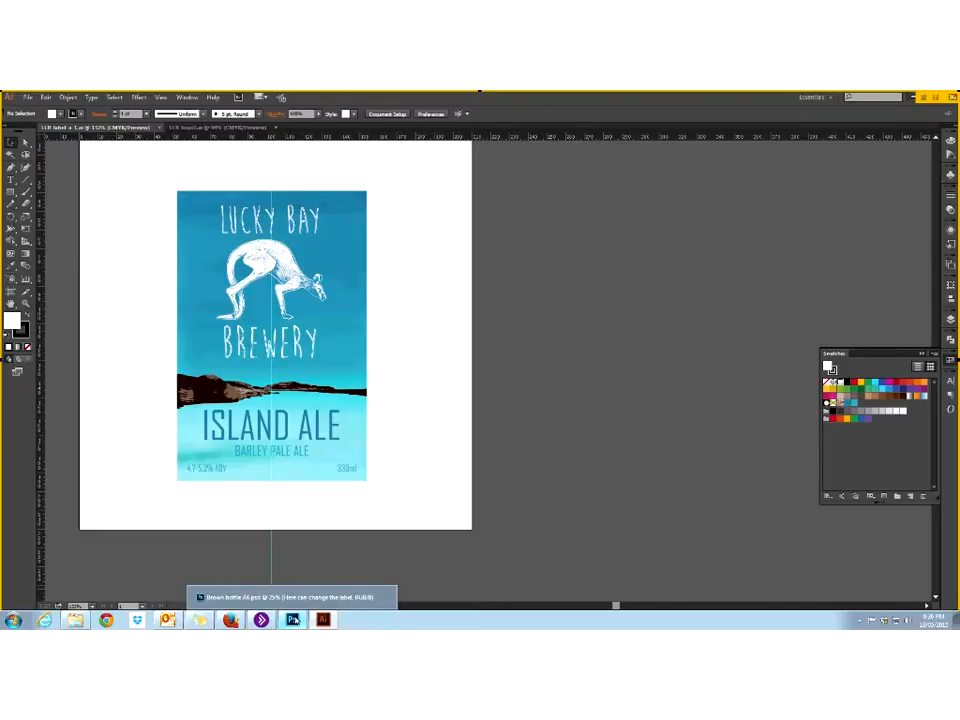
{"action": "left_click", "coordinate": [293, 621]}
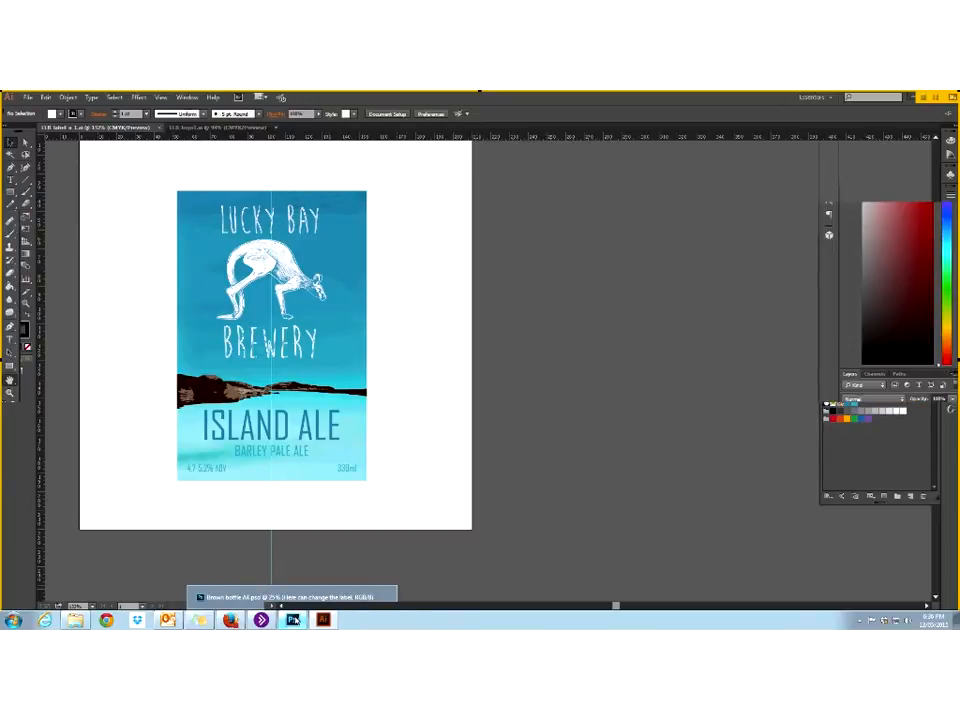
{"action": "left_click", "coordinate": [293, 620]}
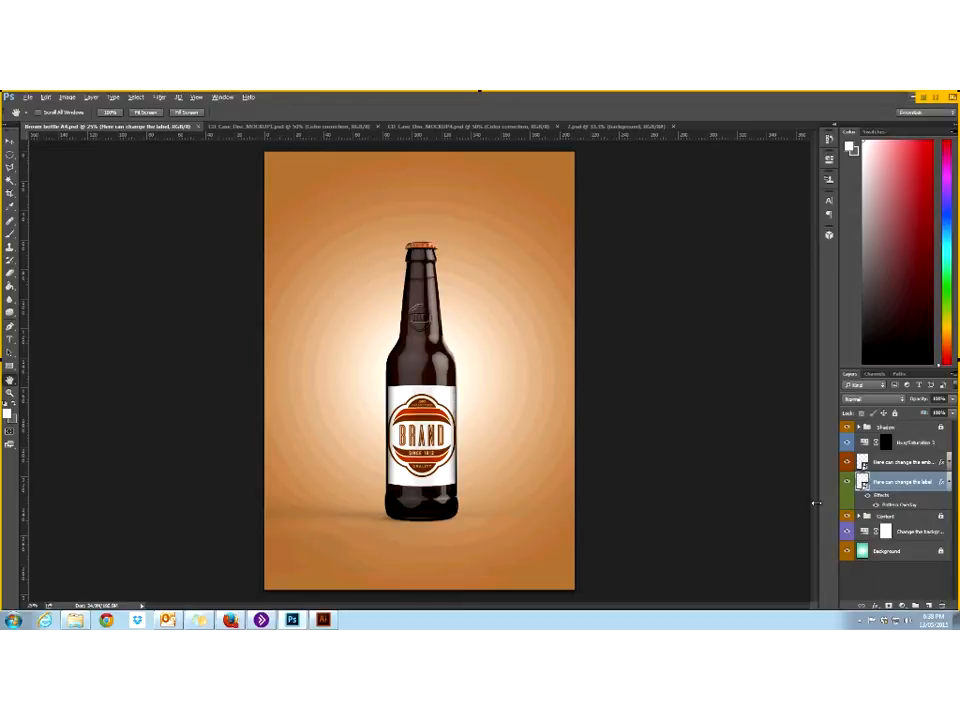
{"action": "left_click_drag", "start_coordinate": [816, 503], "coordinate": [740, 504]}
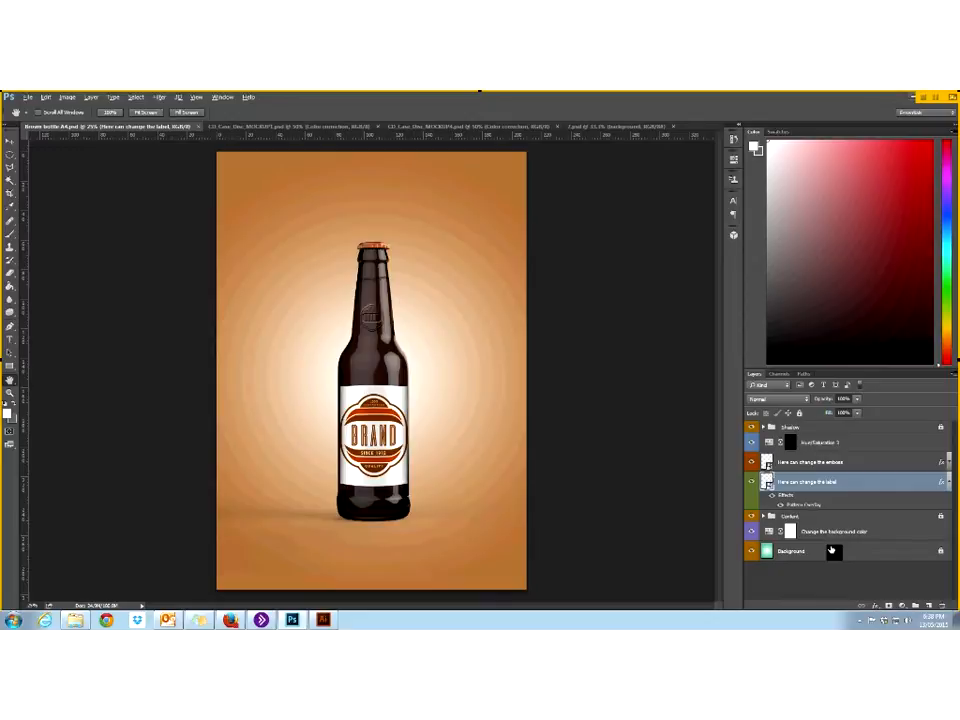
- Open the contents of the smart object layer "Here can change the label" and compare it with the bottle mockup
{"action": "left_click_drag", "start_coordinate": [792, 473], "coordinate": [767, 484]}
{"action": "left_click_drag", "start_coordinate": [763, 484], "coordinate": [799, 485]}
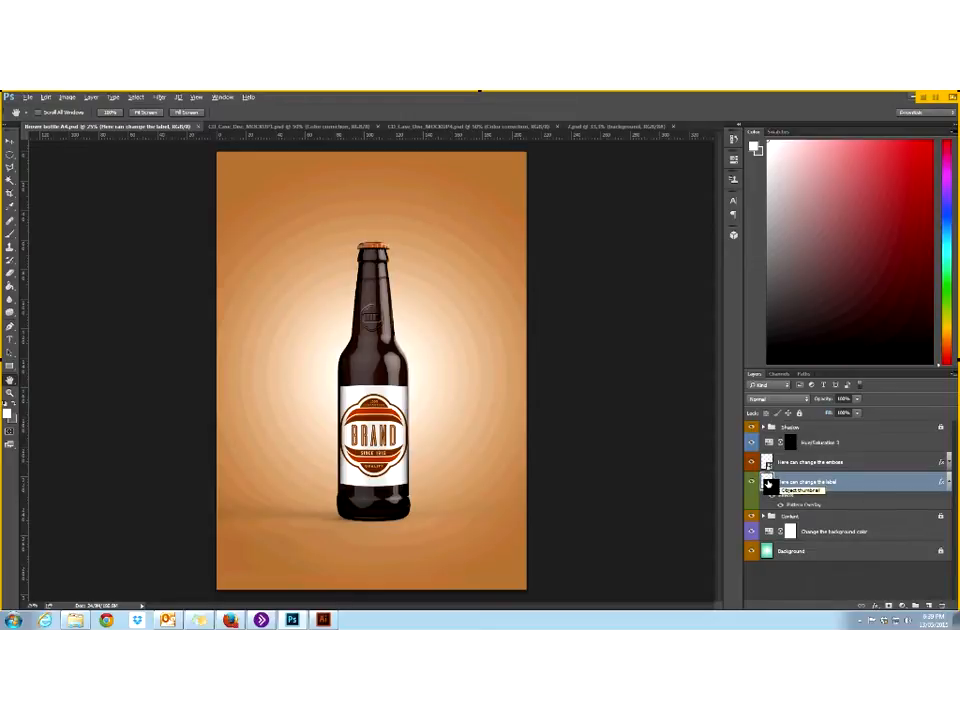
{"action": "double_click", "coordinate": [766, 482]}
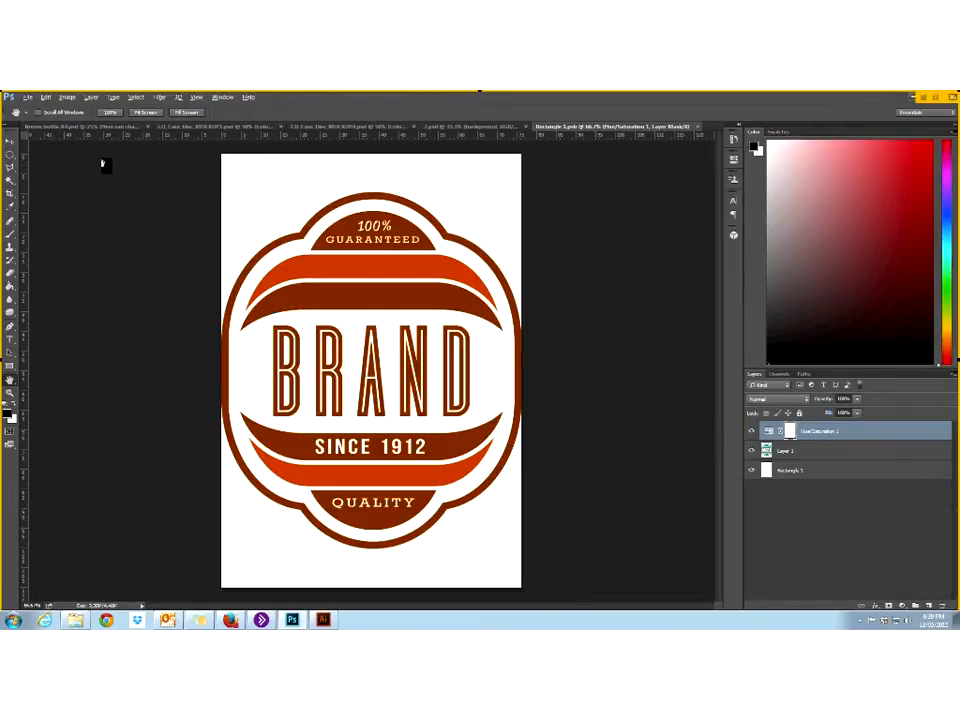
{"action": "left_click", "coordinate": [56, 128]}
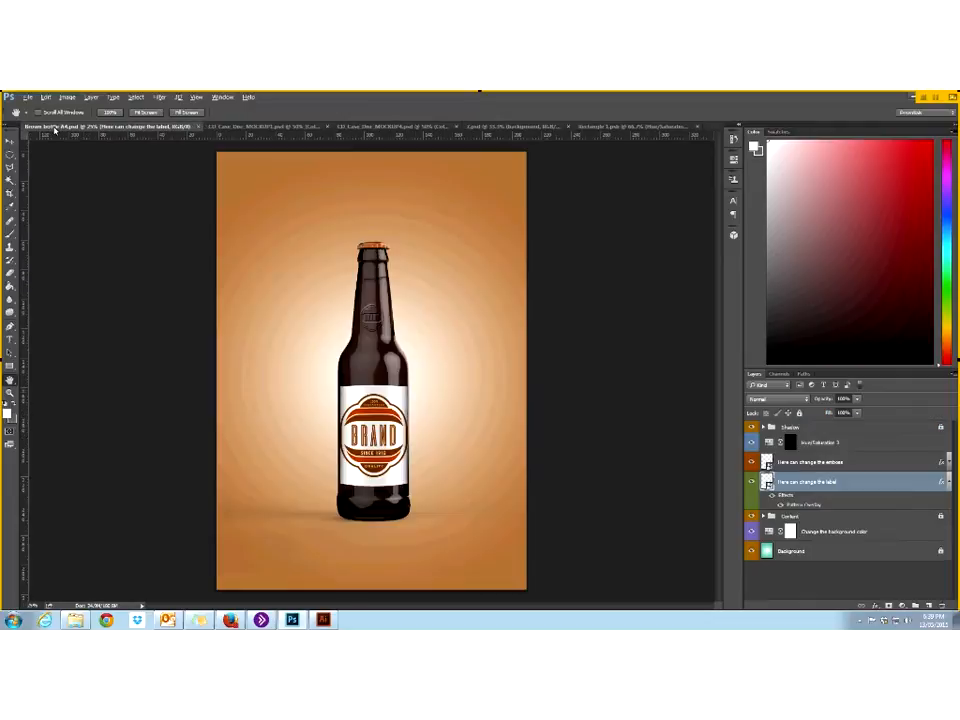
{"action": "left_click", "coordinate": [620, 127]}
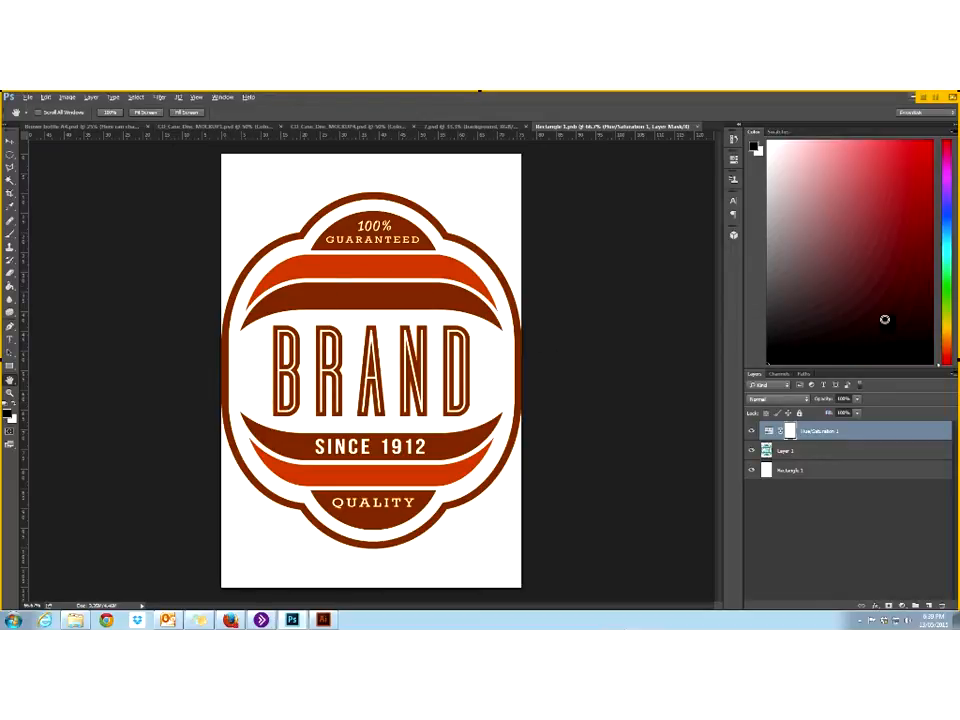
- Open the JPEG file LLB_label_a_1 from the Beer Bottle folder
{"action": "left_click", "coordinate": [27, 98]}
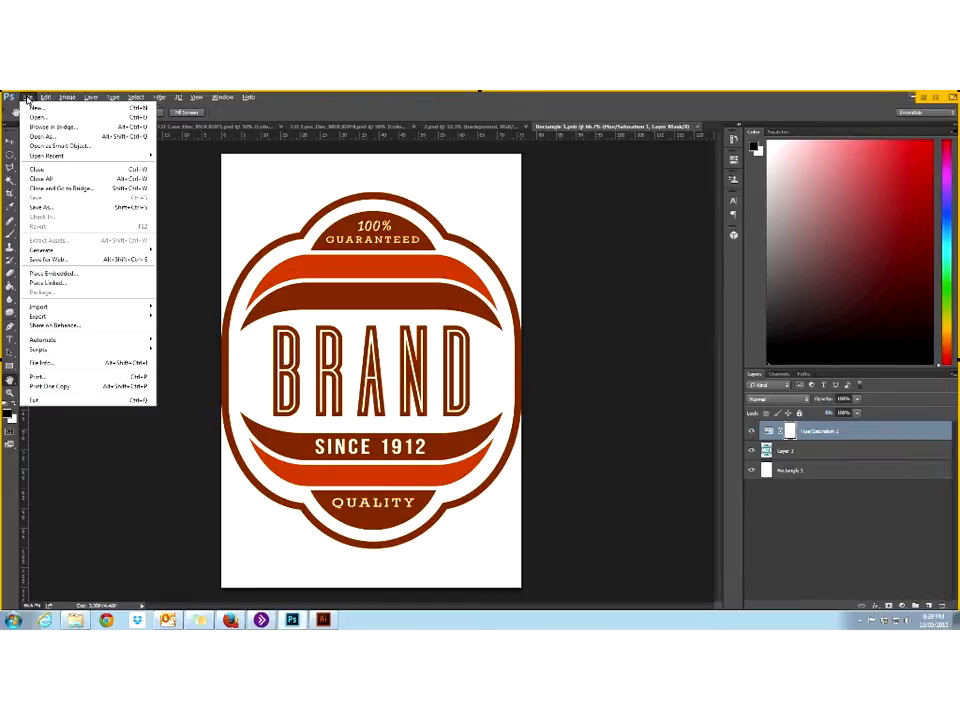
{"action": "left_click", "coordinate": [38, 117]}
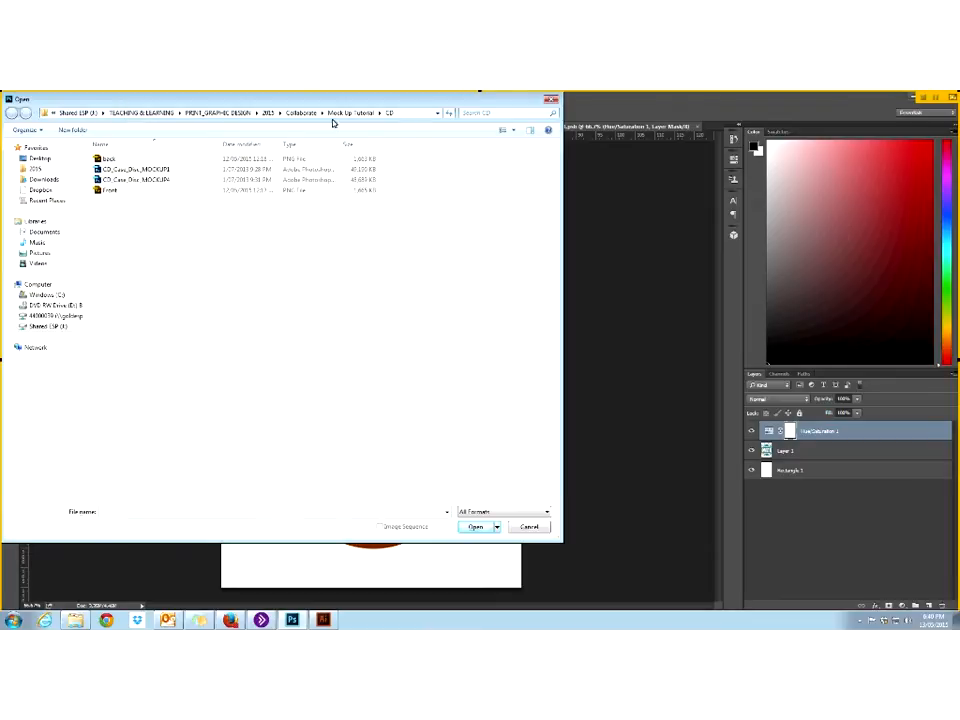
{"action": "left_click", "coordinate": [363, 116]}
{"action": "double_click", "coordinate": [124, 159]}
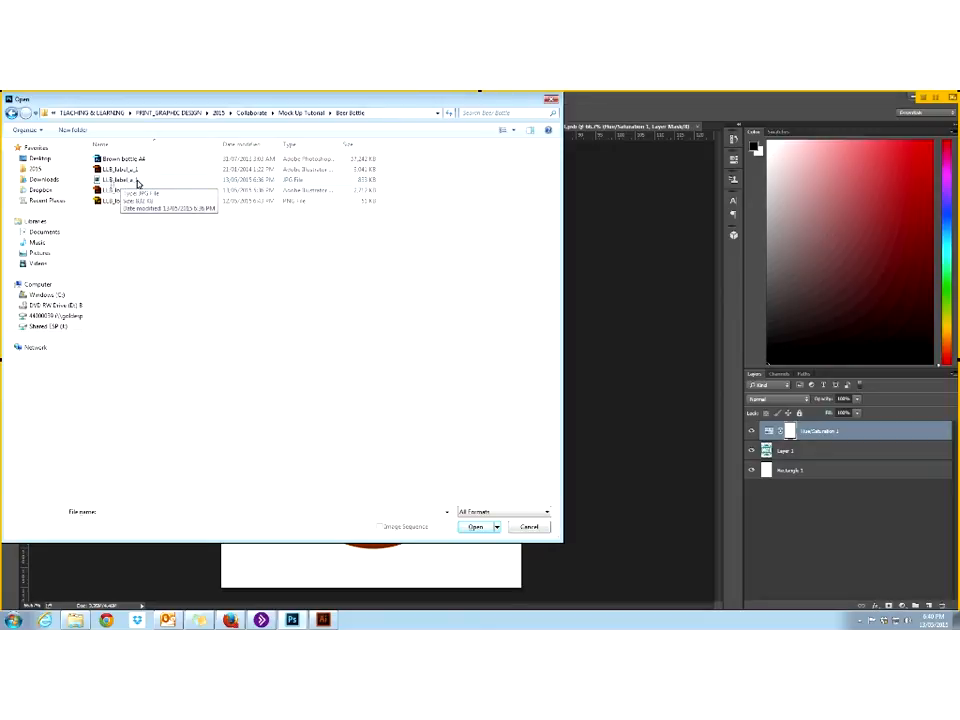
{"action": "left_click", "coordinate": [115, 182]}
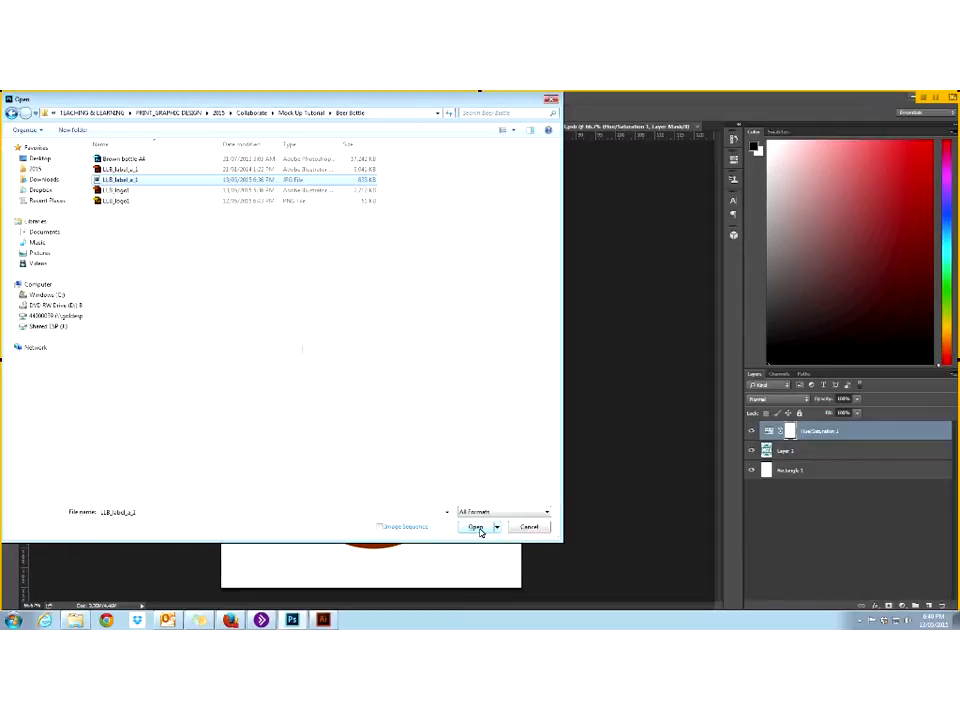
{"action": "left_click", "coordinate": [476, 528]}
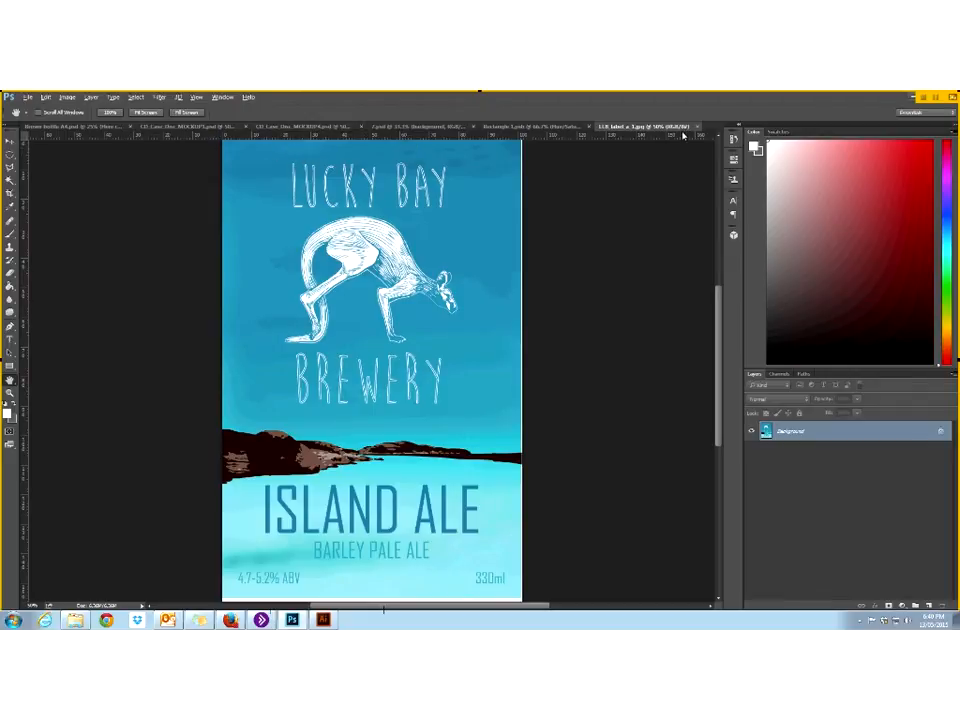
- Arrange the open documents 3-up vertically and copy the Lucky Bay label artwork into Rectangle 1.psb with the Move tool
{"action": "left_click", "coordinate": [496, 128]}
{"action": "left_click", "coordinate": [628, 128]}
{"action": "left_click", "coordinate": [197, 98]}
{"action": "mouse_move", "coordinate": [213, 99]}
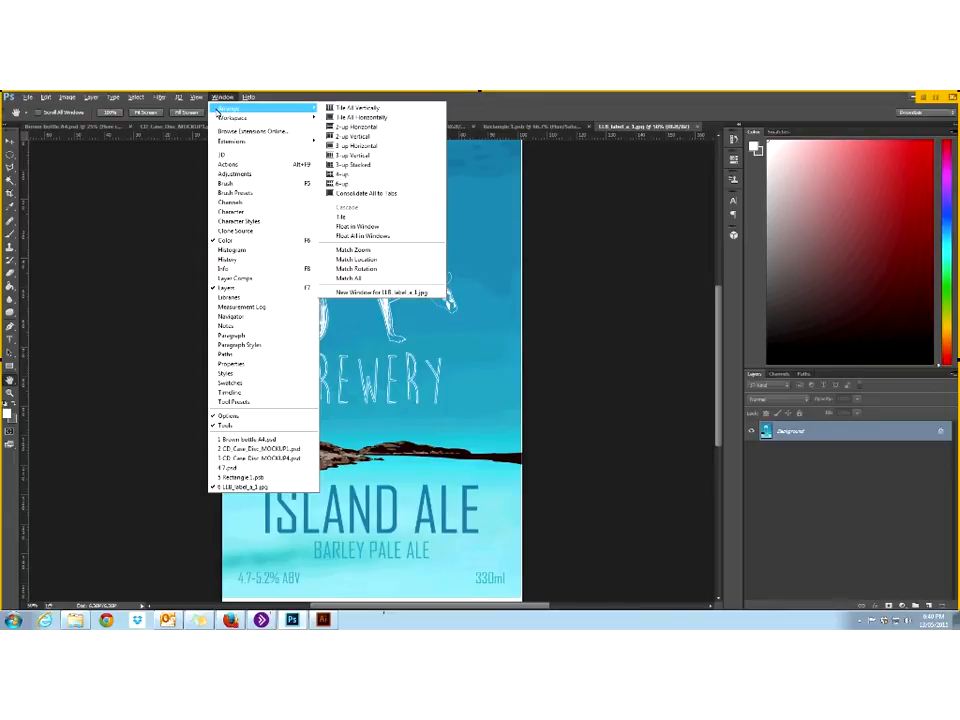
{"action": "left_click", "coordinate": [358, 156]}
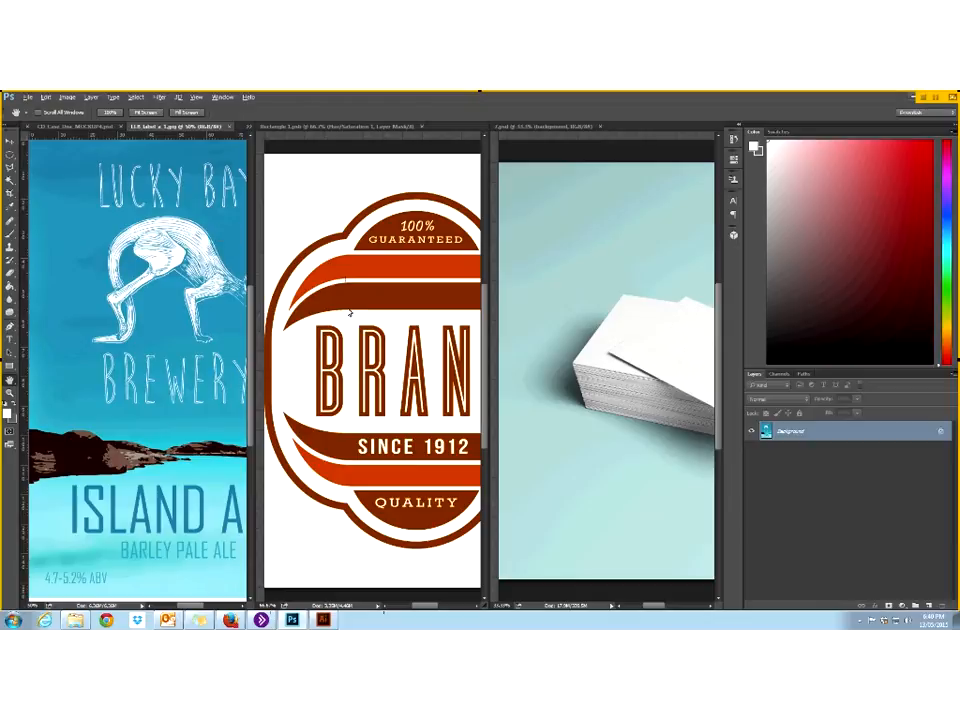
{"action": "left_click", "coordinate": [10, 145]}
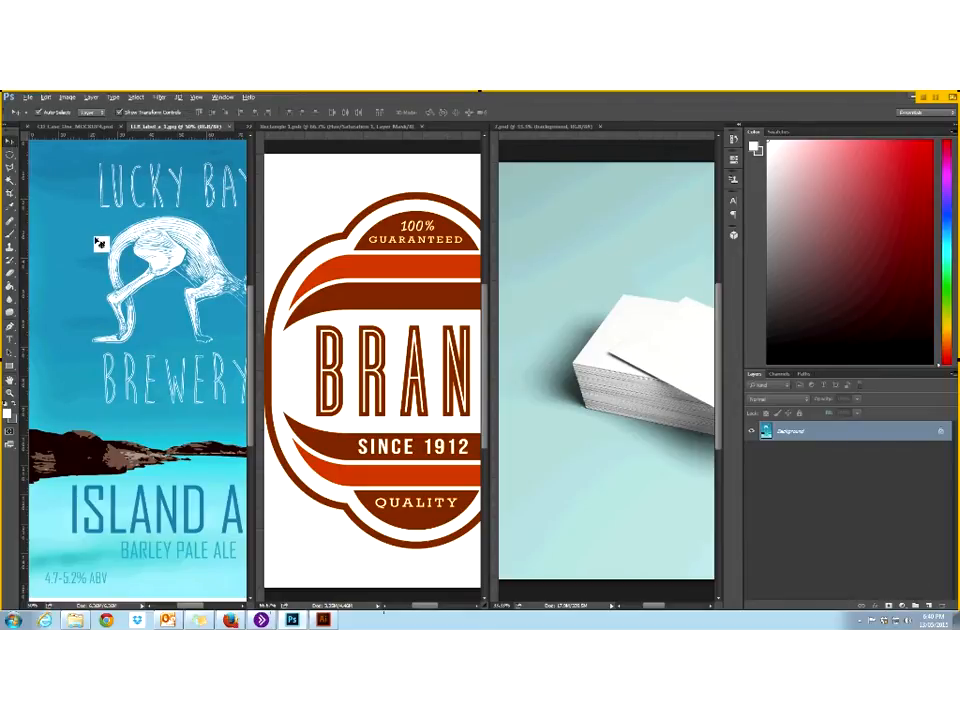
{"action": "left_click_drag", "start_coordinate": [100, 243], "coordinate": [395, 310]}
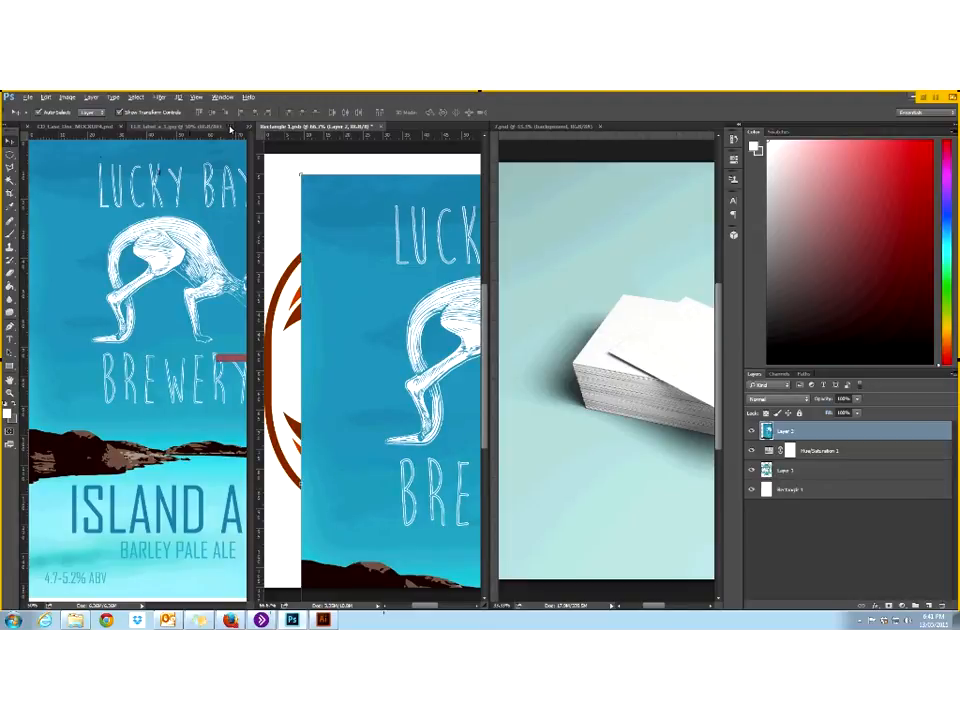
- Close the LLB_label_a_1 JPEG and consolidate all open documents back into tabs
{"action": "left_click", "coordinate": [231, 130]}
{"action": "left_click", "coordinate": [223, 97]}
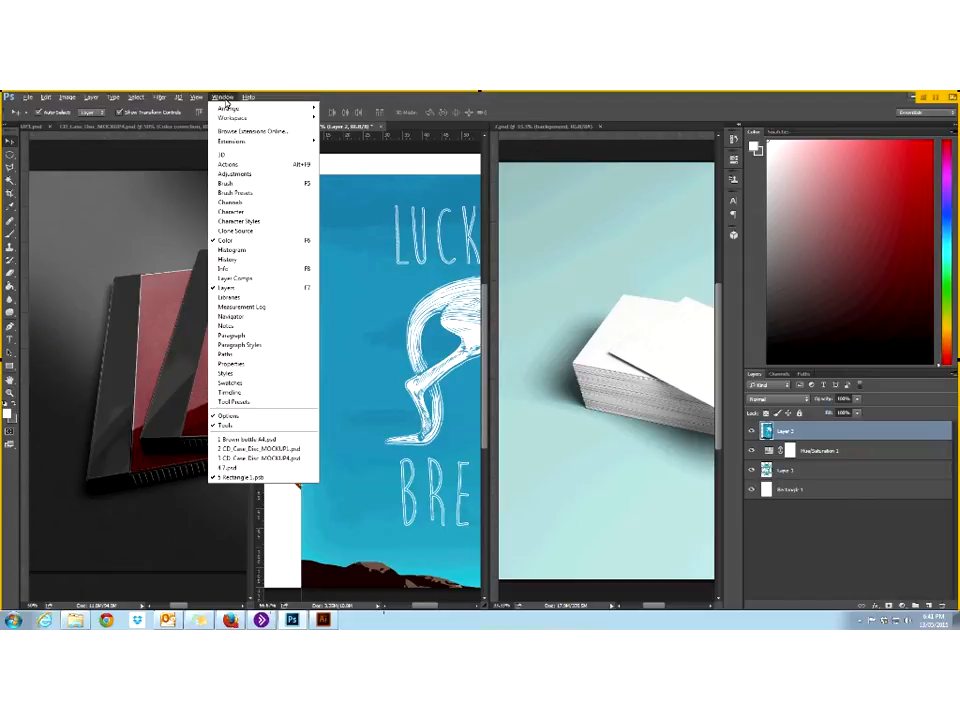
{"action": "mouse_move", "coordinate": [230, 108]}
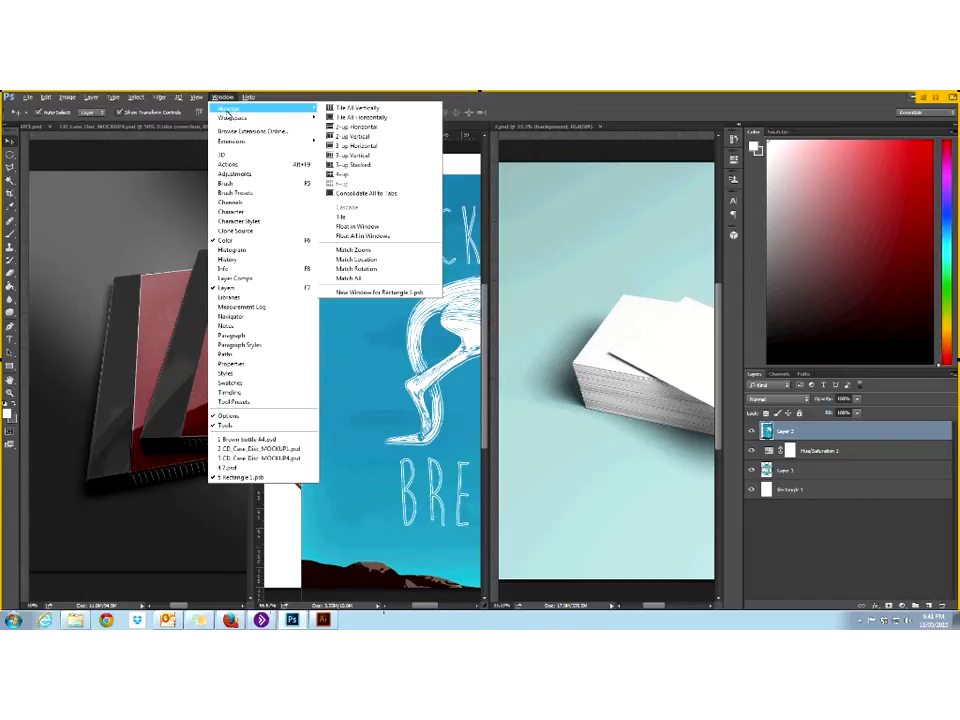
{"action": "left_click", "coordinate": [377, 195]}
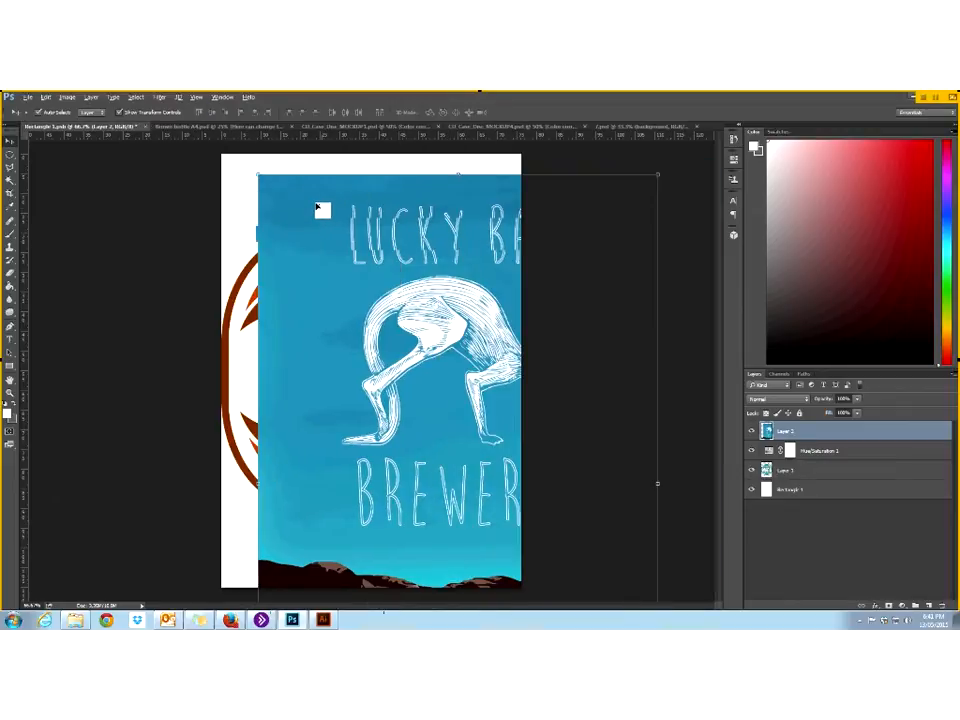
- Scale the Lucky Bay label artwork to about 76% and position it to cover the whole Rectangle 1.psb canvas
{"action": "left_click_drag", "start_coordinate": [320, 208], "coordinate": [228, 155]}
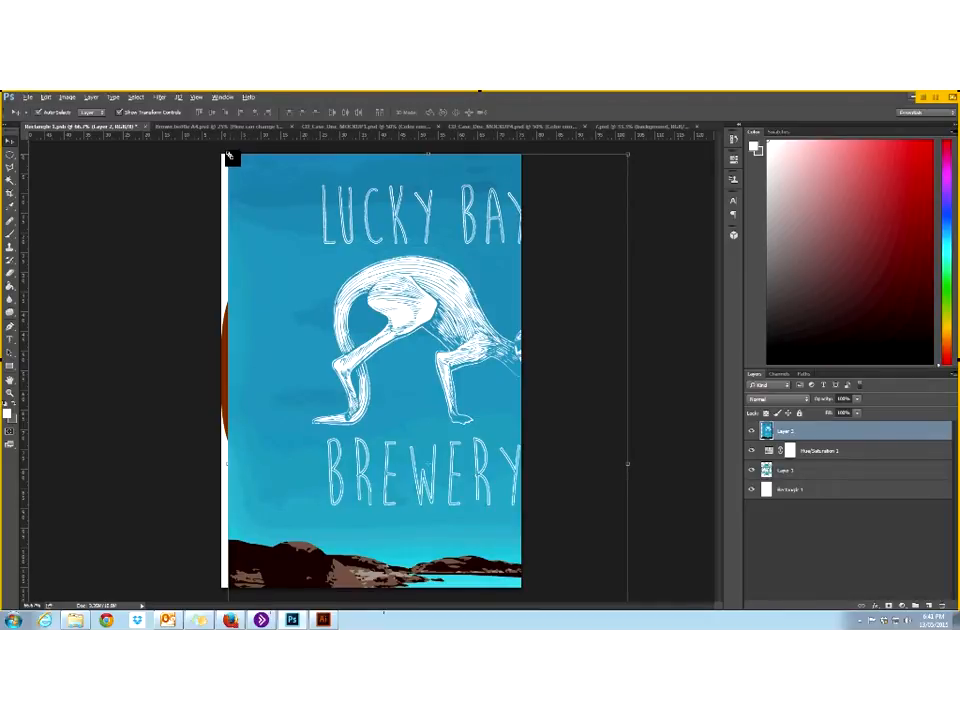
{"action": "key", "text": "ctrl+t"}
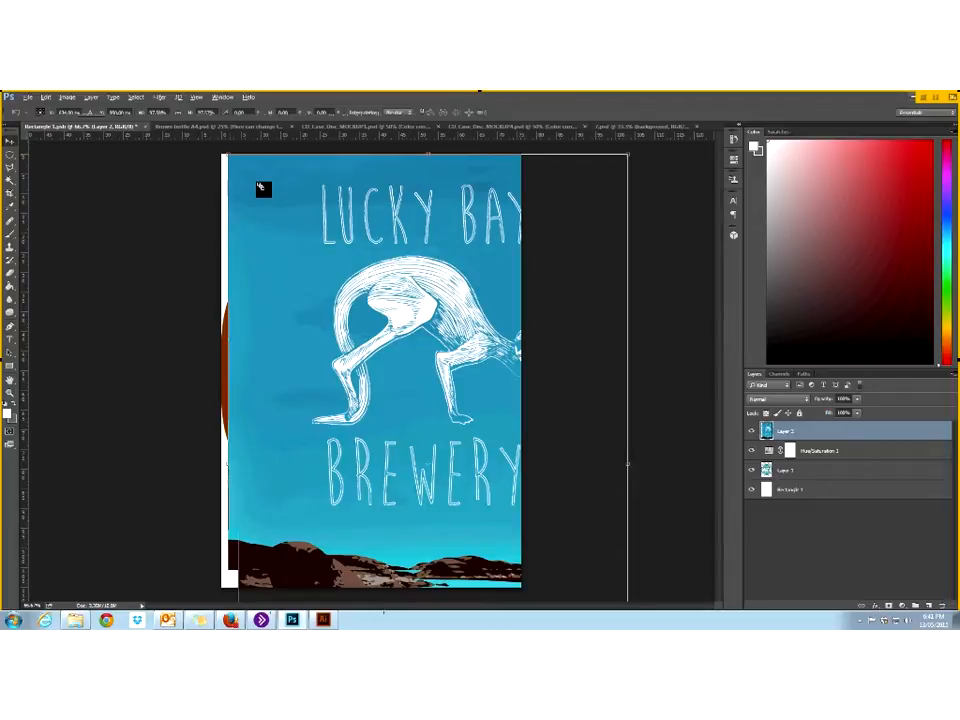
{"action": "mouse_move", "coordinate": [262, 188]}
{"action": "left_mouse_down"}
{"action": "mouse_move", "coordinate": [281, 237]}
{"action": "mouse_move", "coordinate": [246, 198]}
{"action": "left_mouse_up"}
{"action": "left_click_drag", "start_coordinate": [539, 161], "coordinate": [514, 179]}
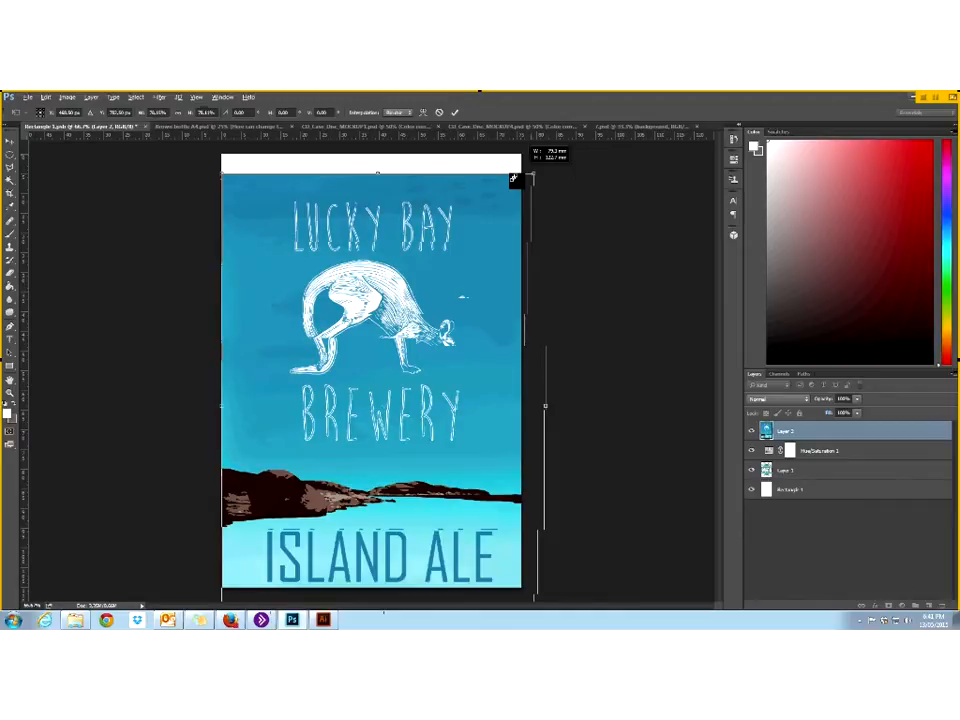
{"action": "left_click_drag", "start_coordinate": [514, 179], "coordinate": [512, 182]}
{"action": "left_click_drag", "start_coordinate": [491, 365], "coordinate": [489, 328]}
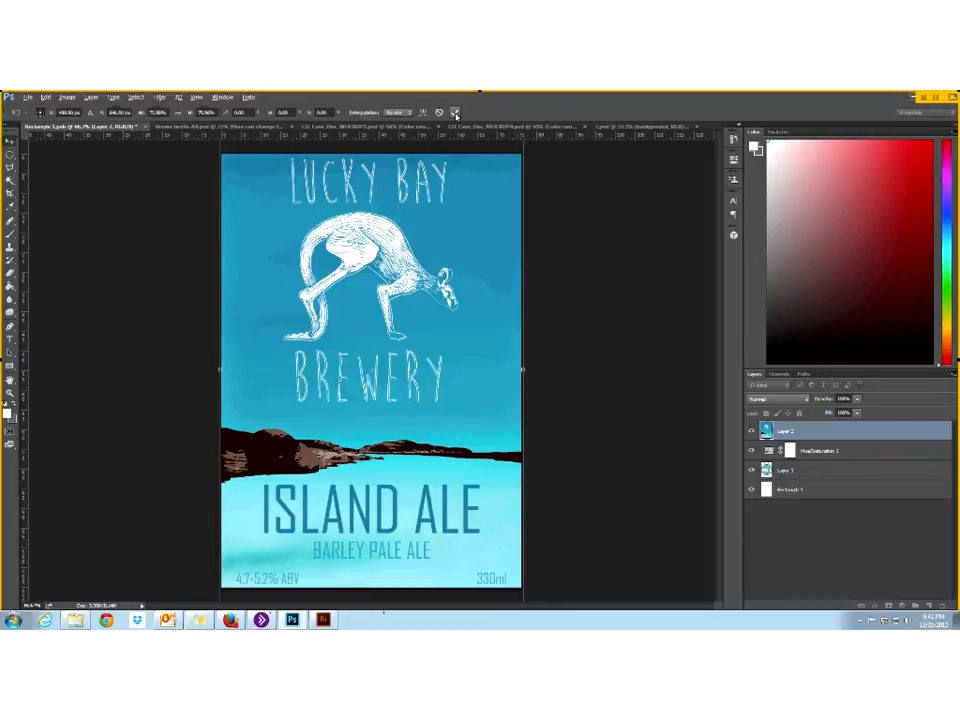
{"action": "left_click", "coordinate": [456, 114]}
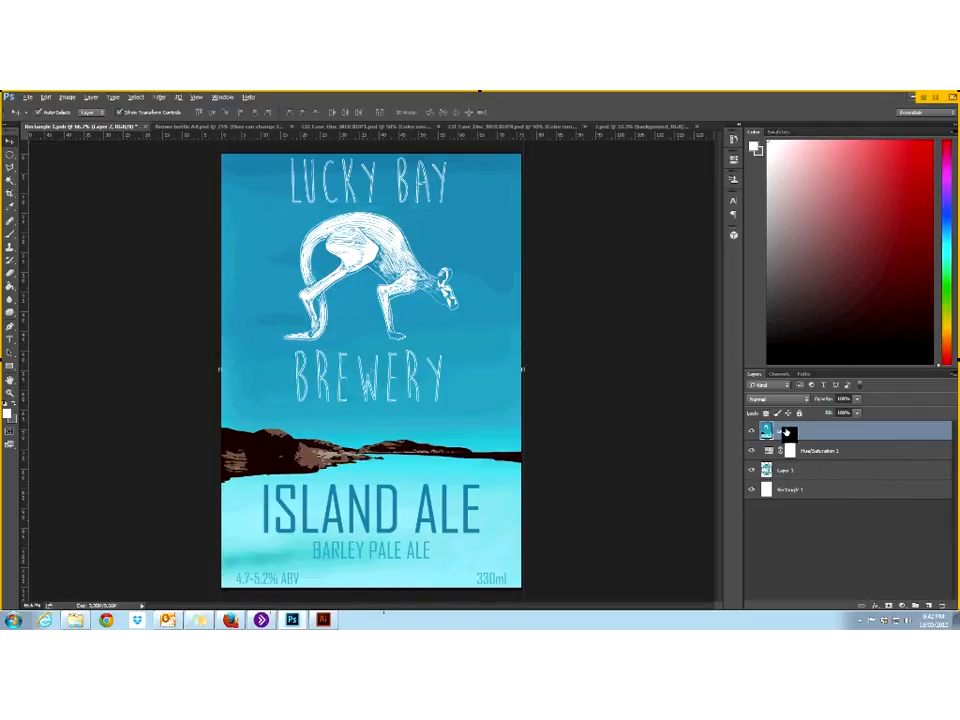
- Save the edited label contents in Rectangle 1.psb and return to Brown bottle A4.psd to check the label on the bottle
{"action": "left_click_drag", "start_coordinate": [817, 457], "coordinate": [792, 482]}
{"action": "left_click", "coordinate": [185, 130]}
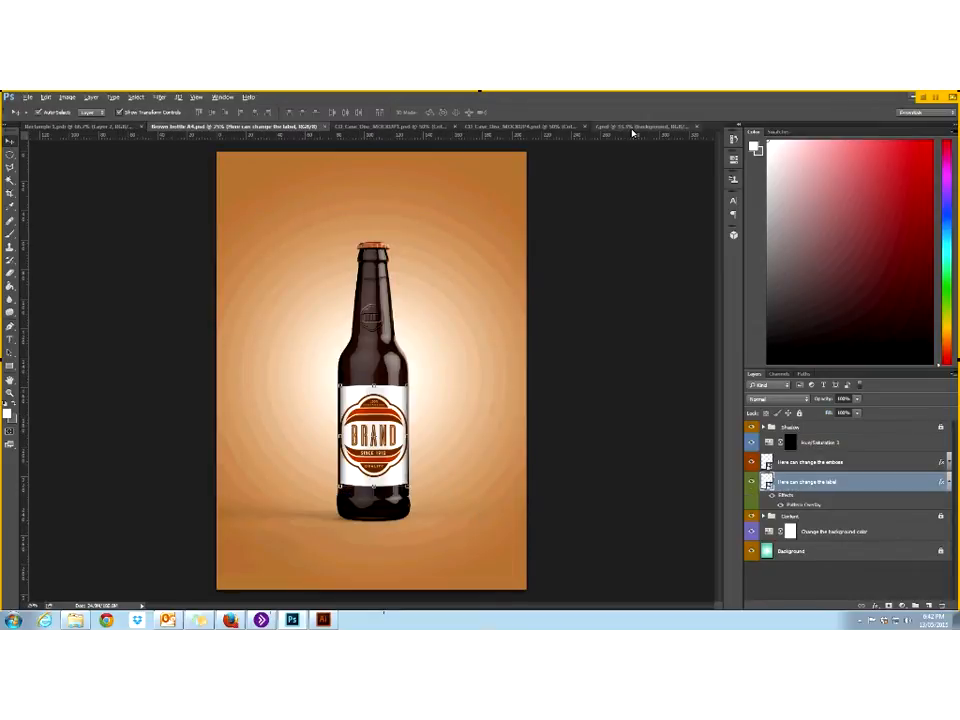
{"action": "left_click", "coordinate": [33, 129]}
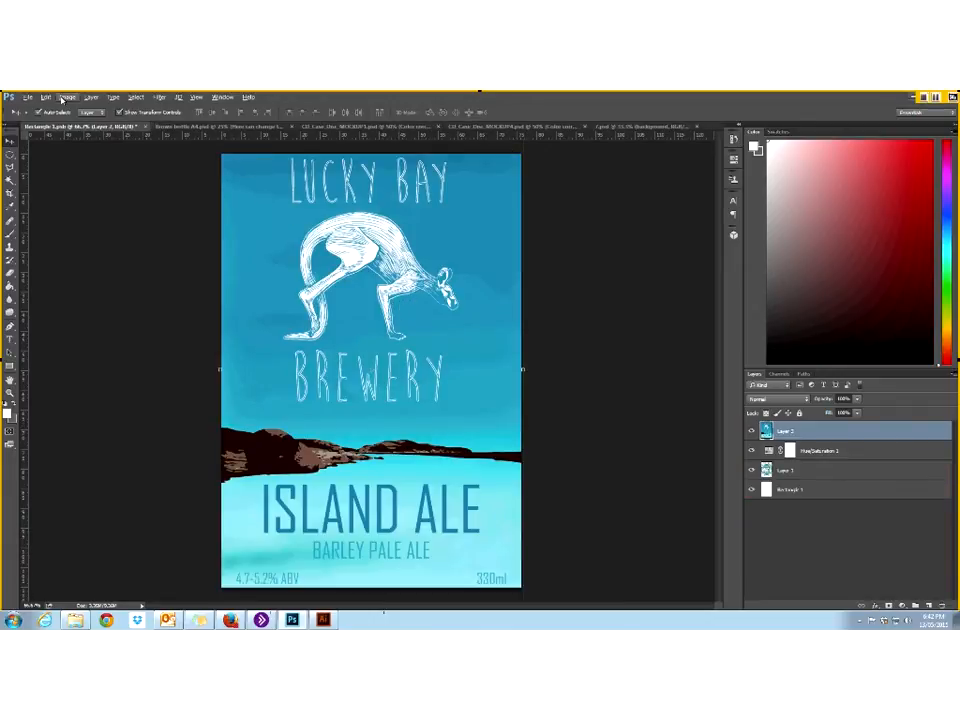
{"action": "left_click", "coordinate": [28, 97]}
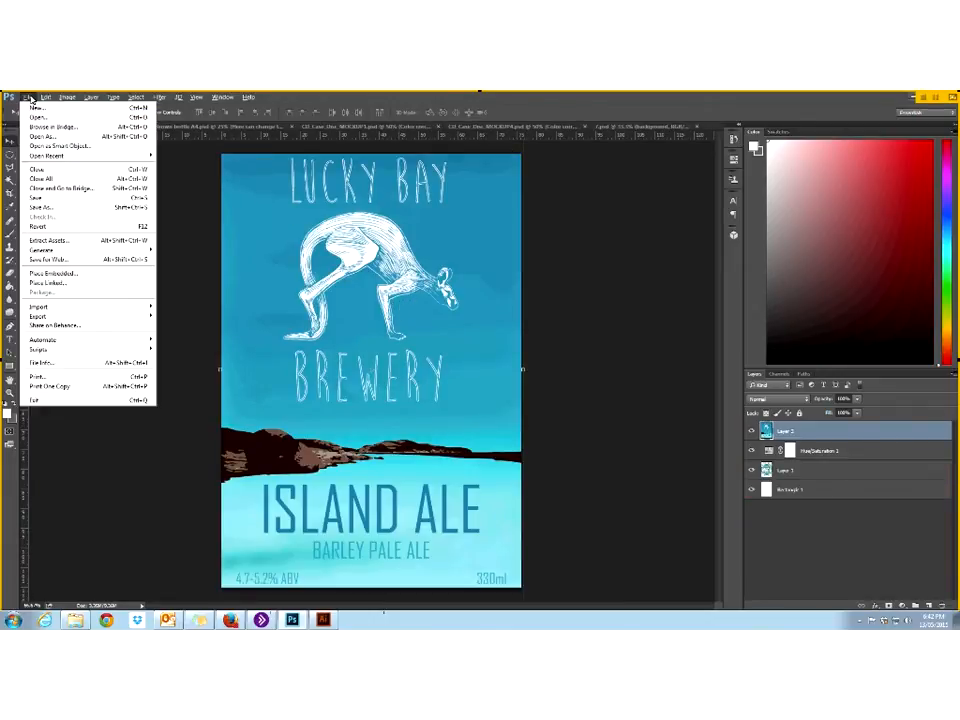
{"action": "left_click", "coordinate": [38, 198]}
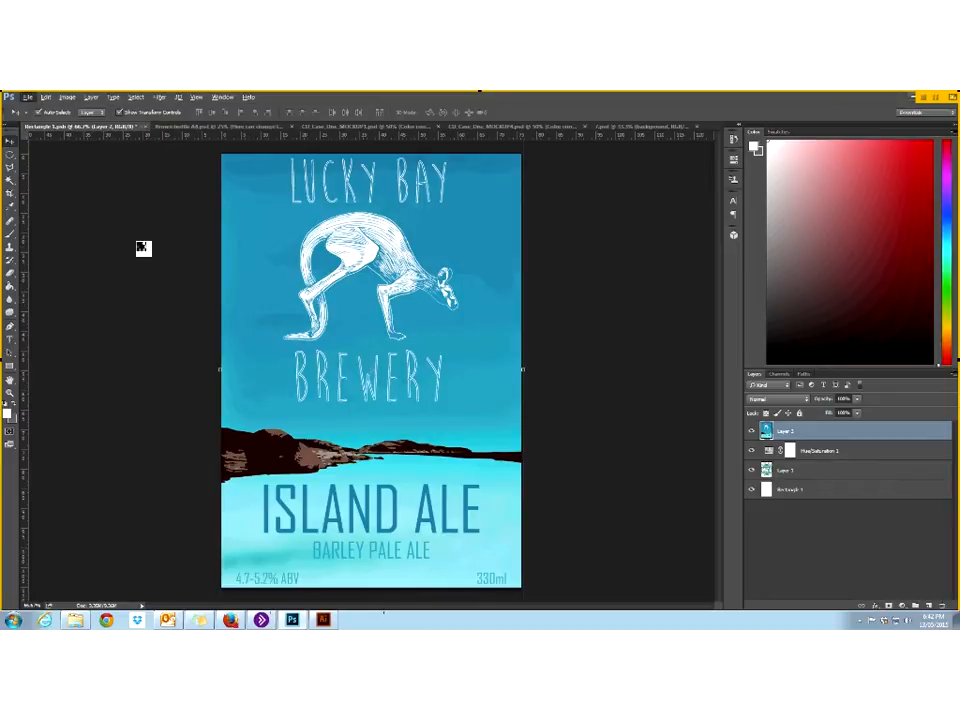
{"action": "left_click", "coordinate": [168, 128]}
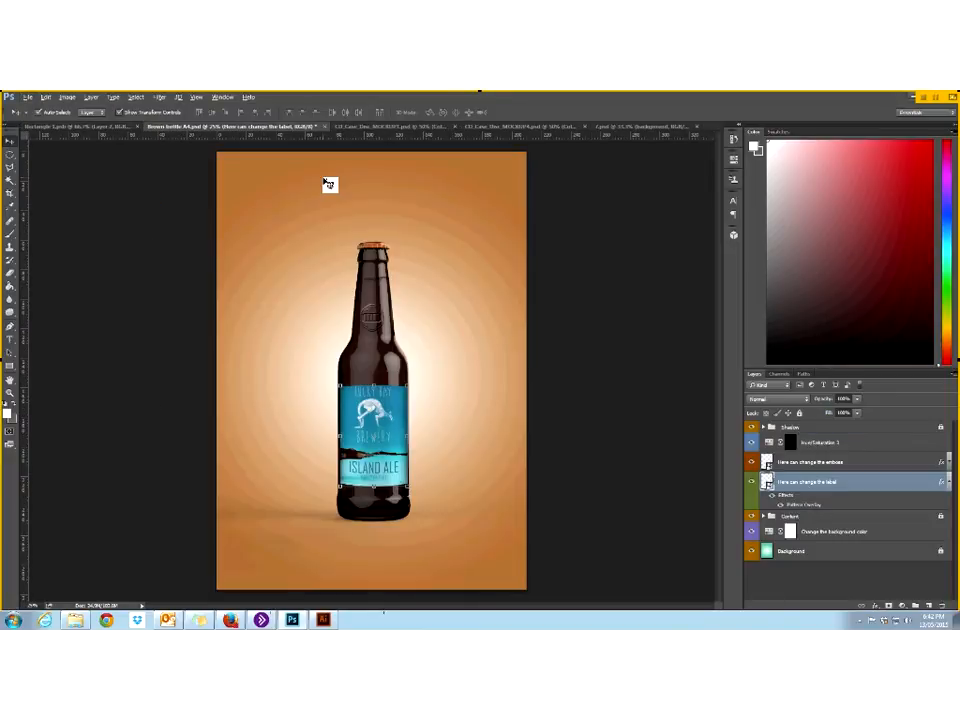
- Adjust the "Change the background color" layer to a pale turquoise, with hue about +25 and lightness about +29
{"action": "left_click", "coordinate": [820, 556]}
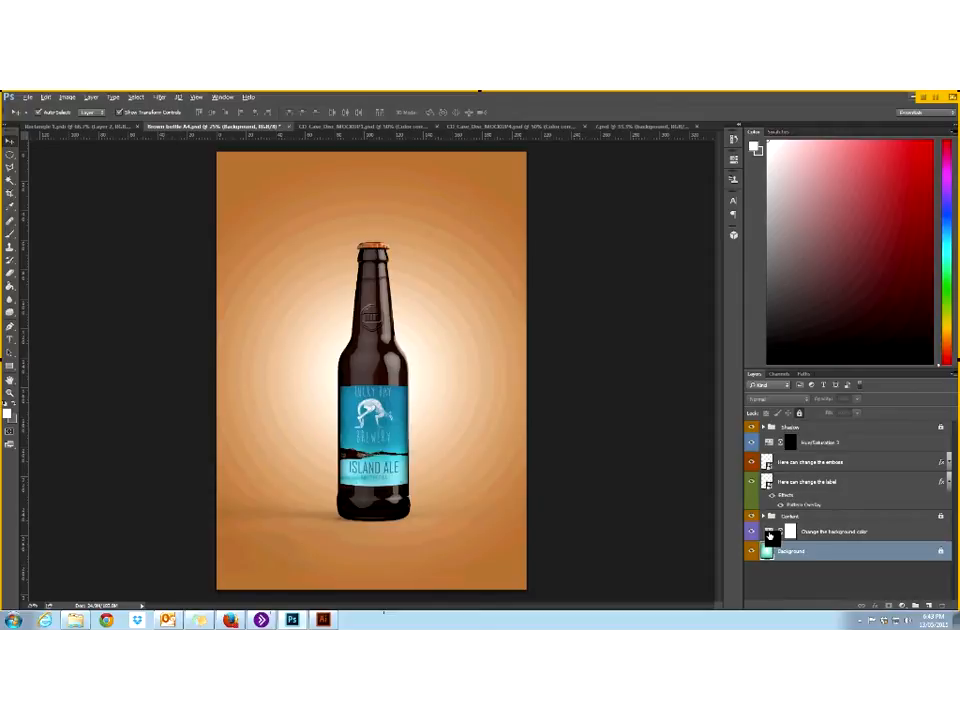
{"action": "double_click", "coordinate": [771, 534]}
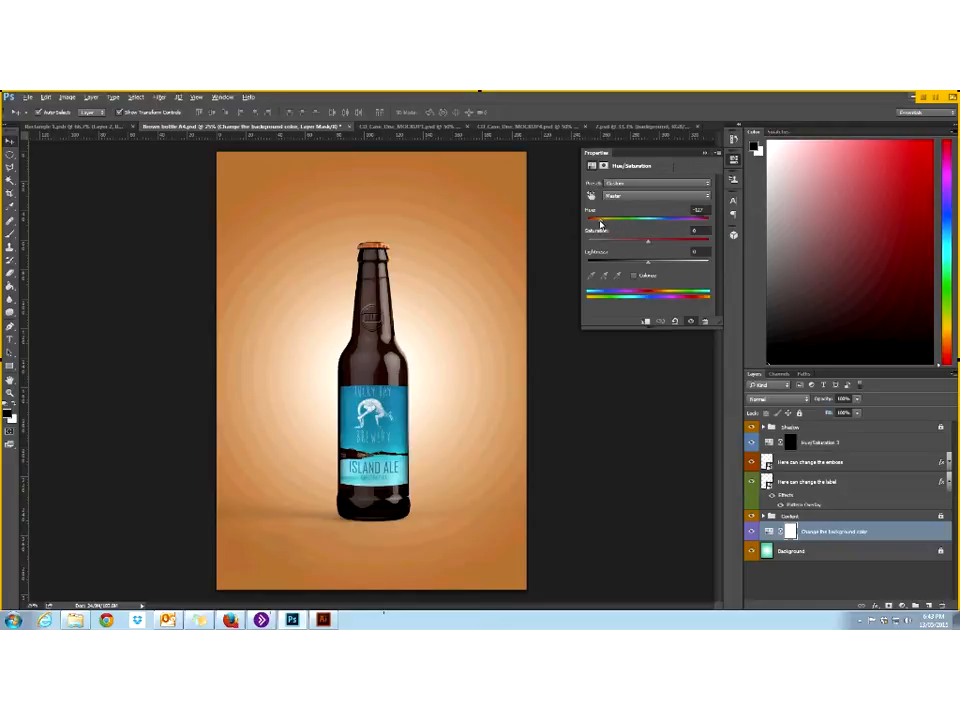
{"action": "left_click_drag", "start_coordinate": [601, 224], "coordinate": [660, 235]}
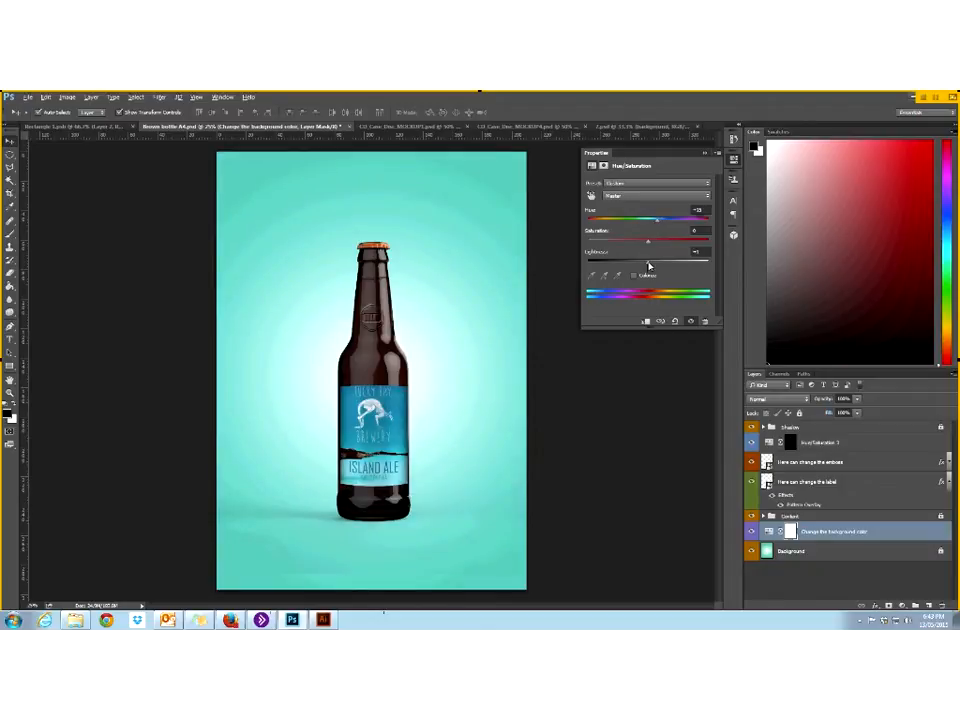
{"action": "left_click_drag", "start_coordinate": [648, 267], "coordinate": [666, 266]}
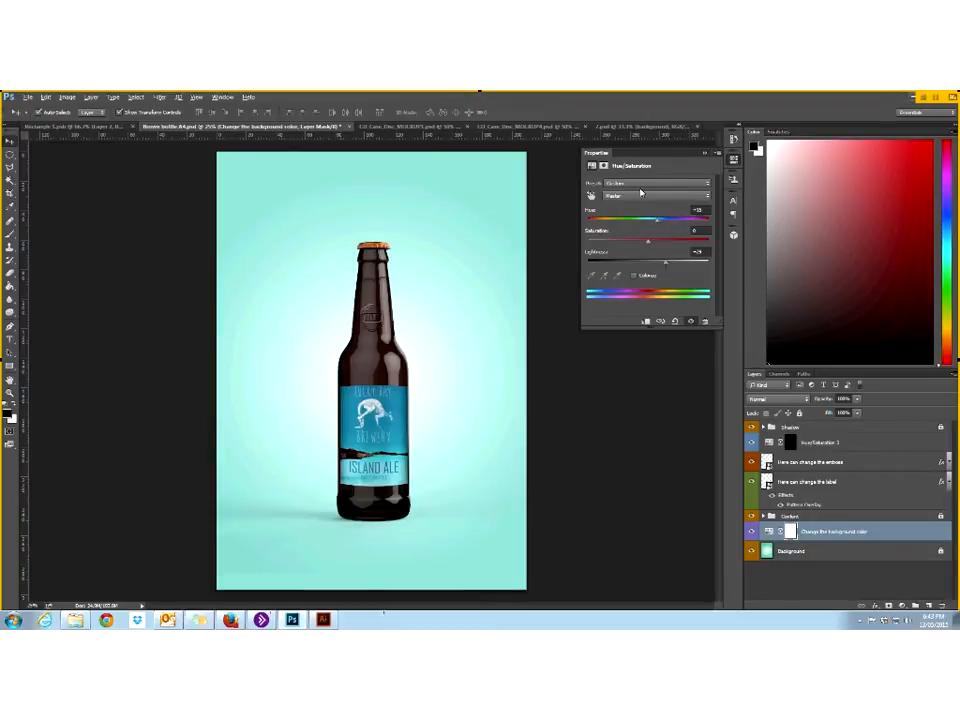
{"action": "left_click", "coordinate": [705, 154]}
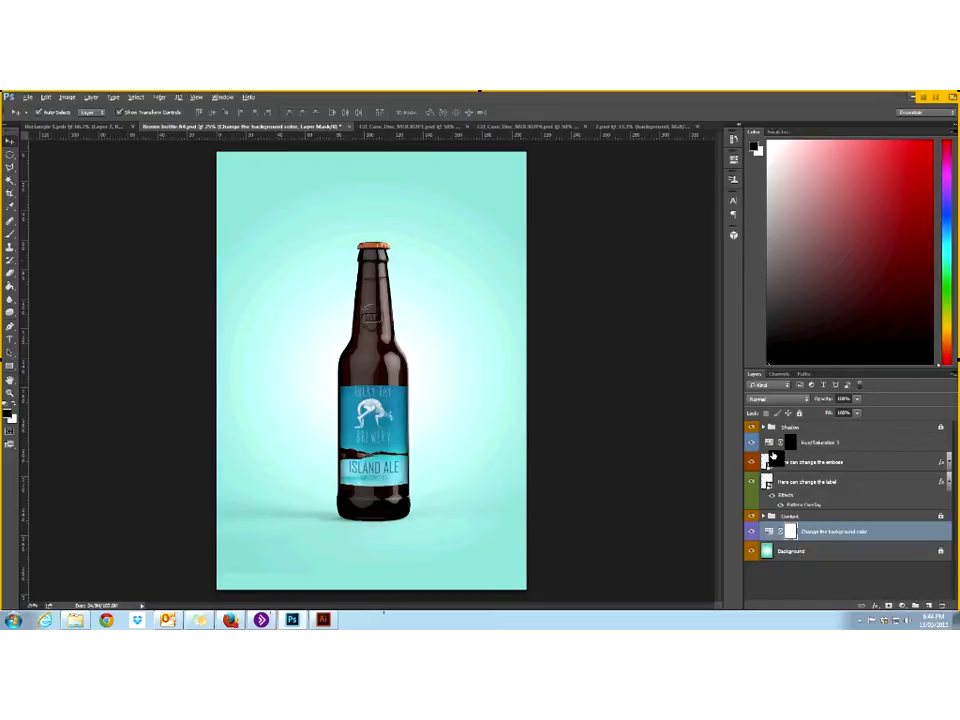
- Shift the hue of the masked Hue/Saturation adjustment above the emboss layer to make the bottle cap light blue
{"action": "double_click", "coordinate": [770, 444]}
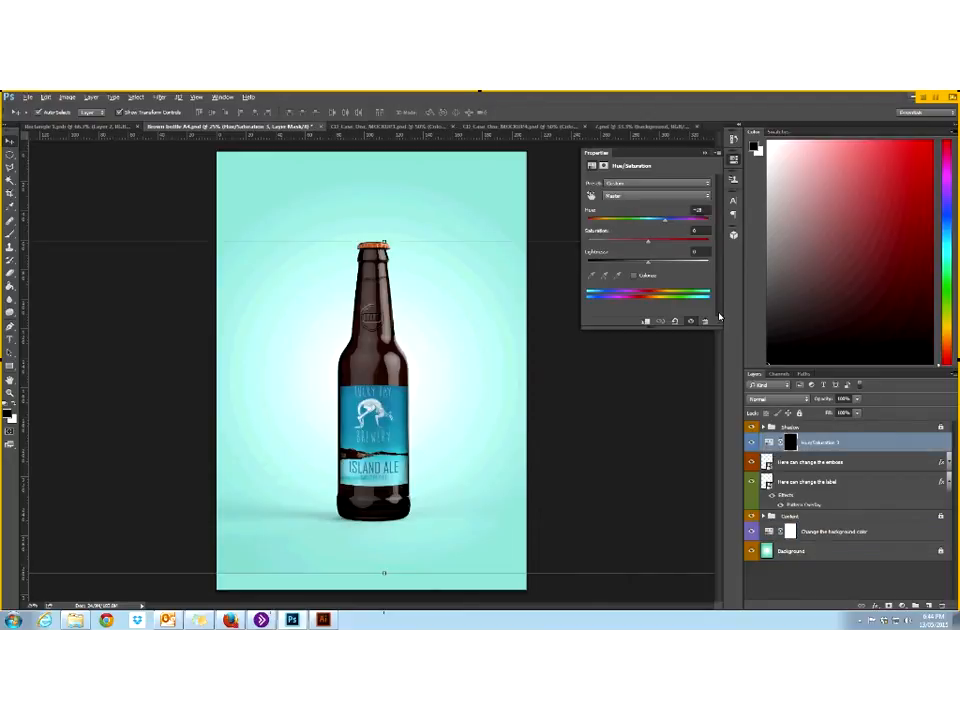
{"action": "left_click_drag", "start_coordinate": [666, 222], "coordinate": [594, 222]}
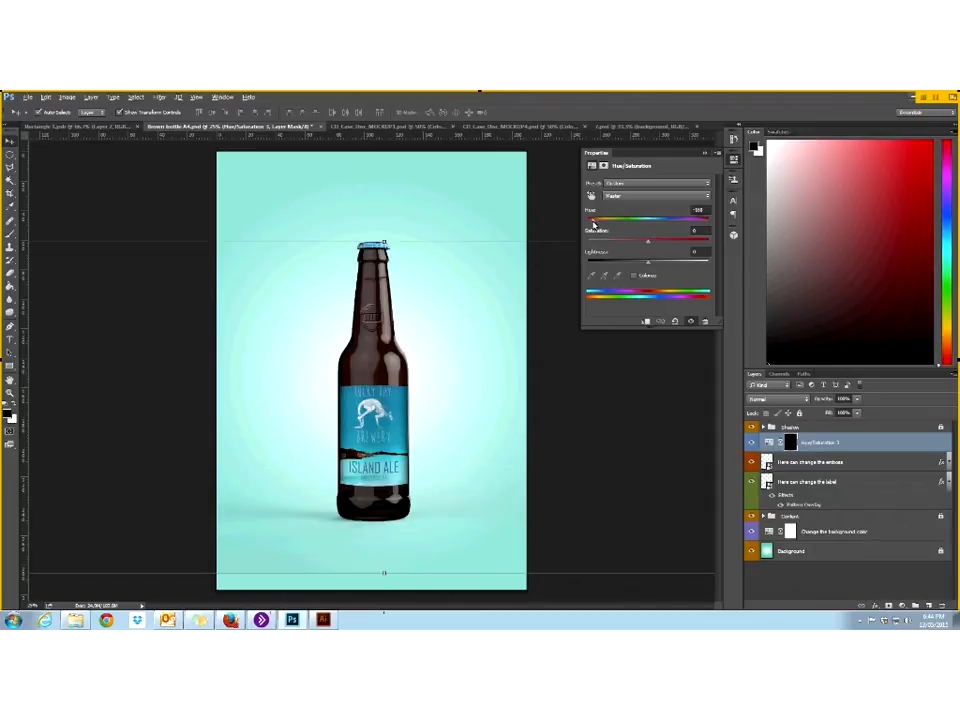
{"action": "left_click", "coordinate": [541, 201]}
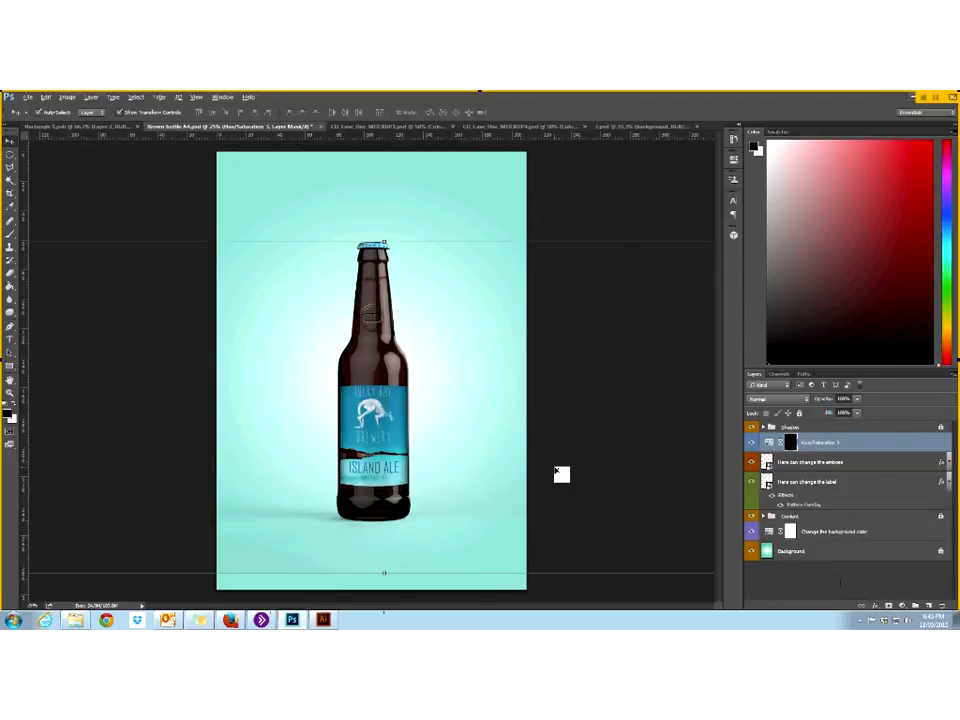
- Open the contents of the smart object layer "Here can change the emboss" and inspect its "Copy this layer style and hide it" layer
{"action": "left_click", "coordinate": [767, 463]}
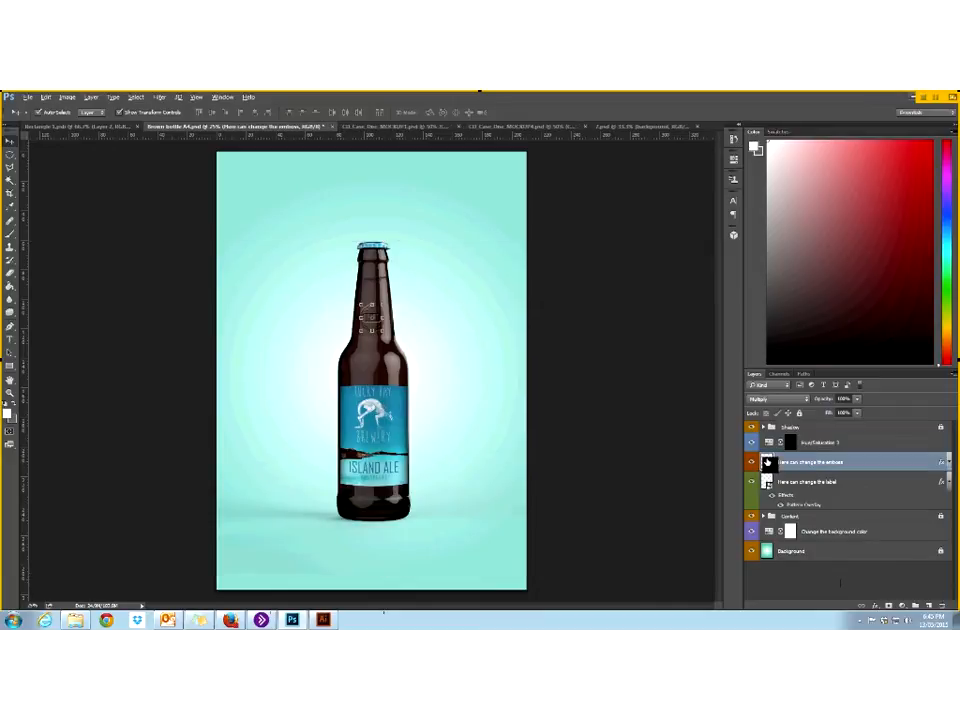
{"action": "double_click", "coordinate": [767, 462]}
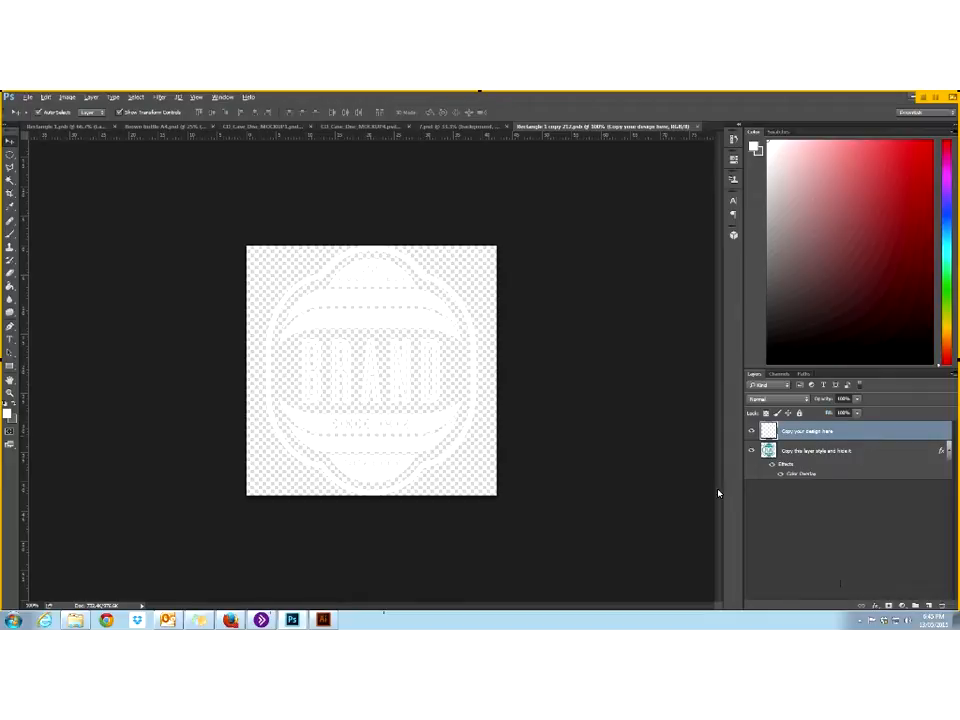
{"action": "left_click", "coordinate": [753, 451]}
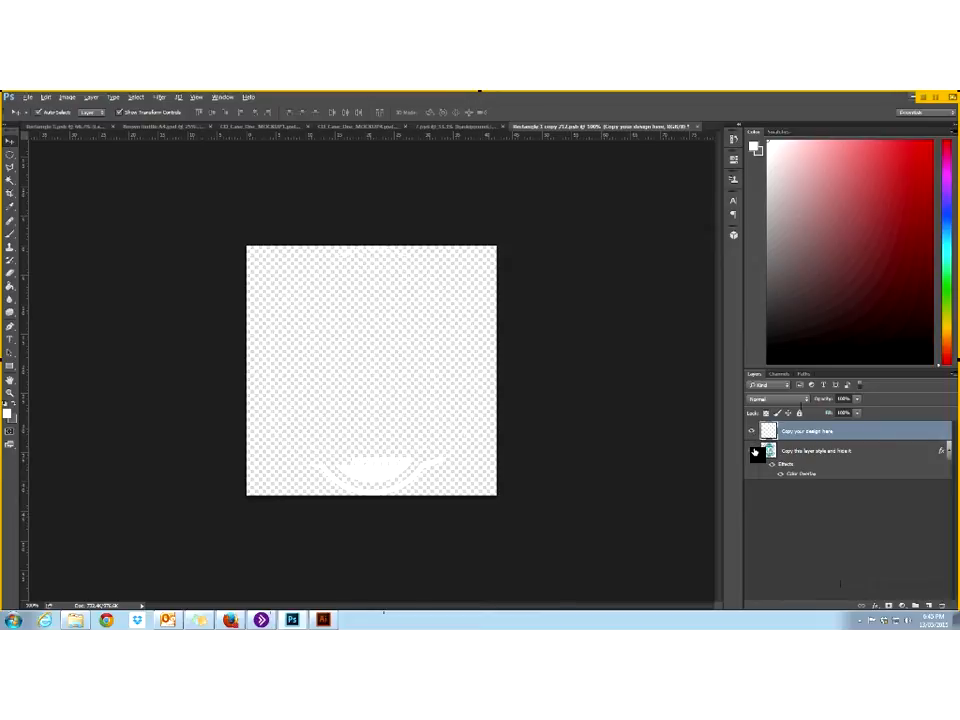
{"action": "left_click", "coordinate": [753, 451]}
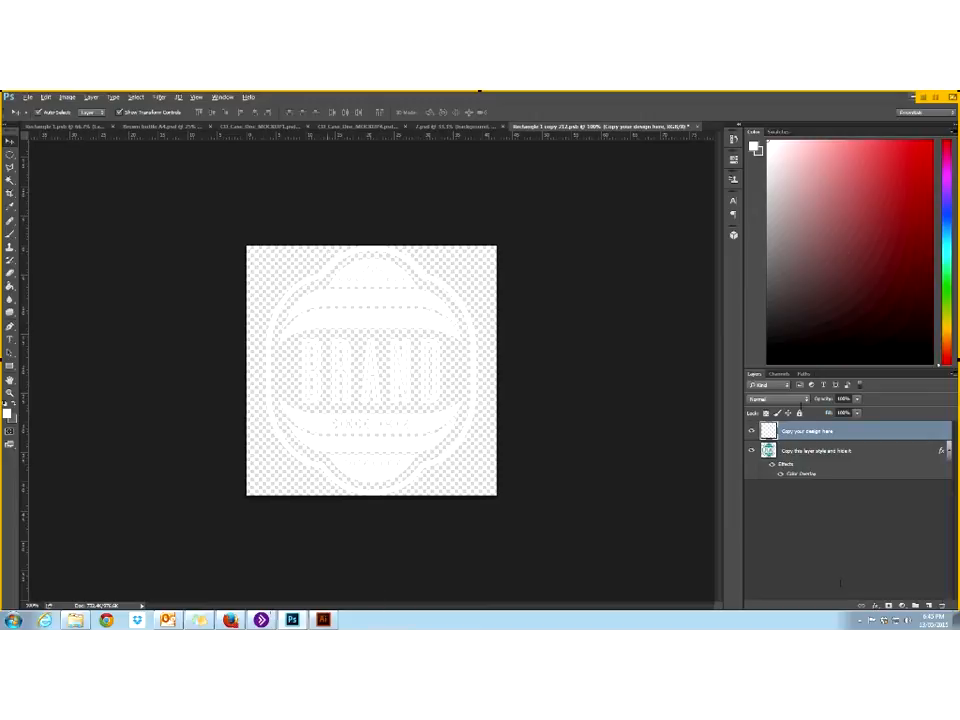
- Switch to Illustrator and bring up the web export of the LLB_logo1 kangaroo drawing as a transparent PNG-24
{"action": "mouse_move", "coordinate": [325, 622]}
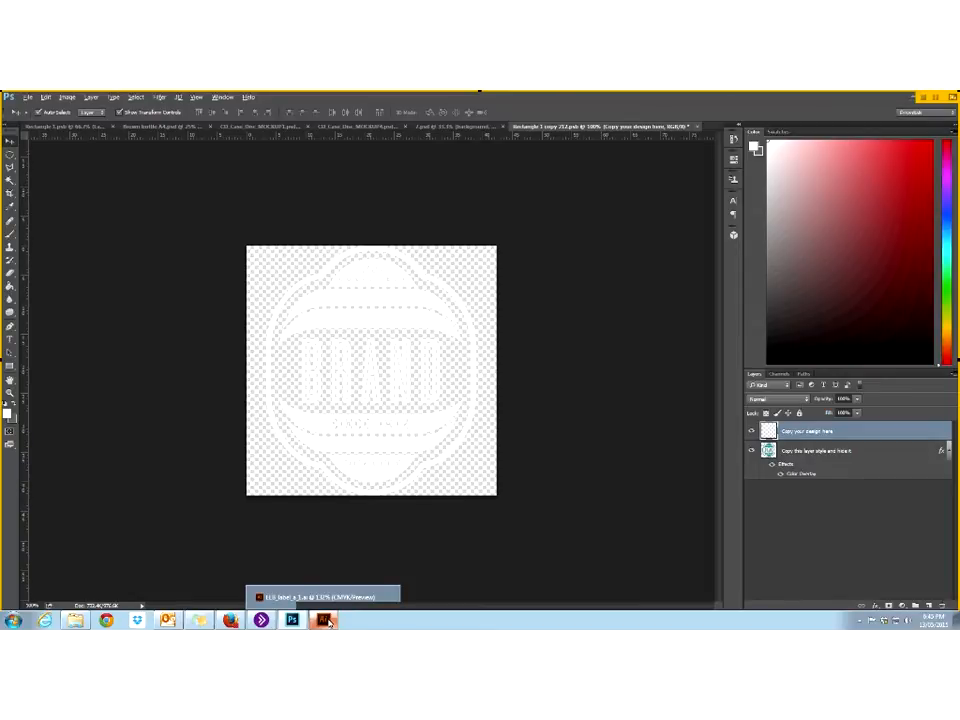
{"action": "left_click", "coordinate": [327, 622]}
{"action": "left_click", "coordinate": [218, 128]}
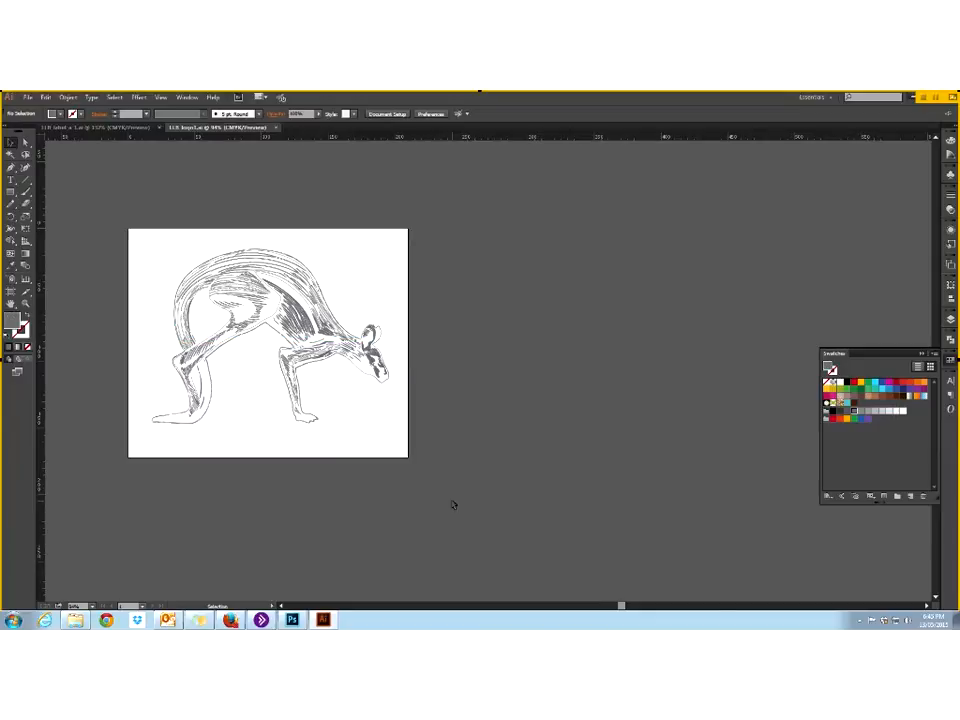
{"action": "left_click", "coordinate": [263, 285]}
{"action": "left_click", "coordinate": [29, 98]}
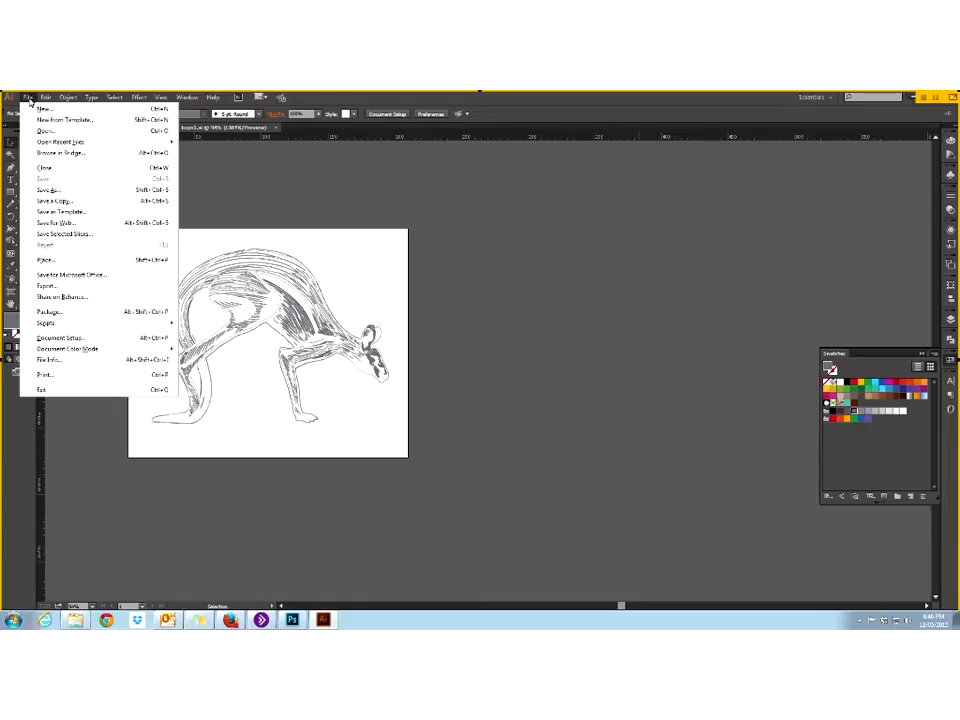
{"action": "left_click", "coordinate": [64, 227]}
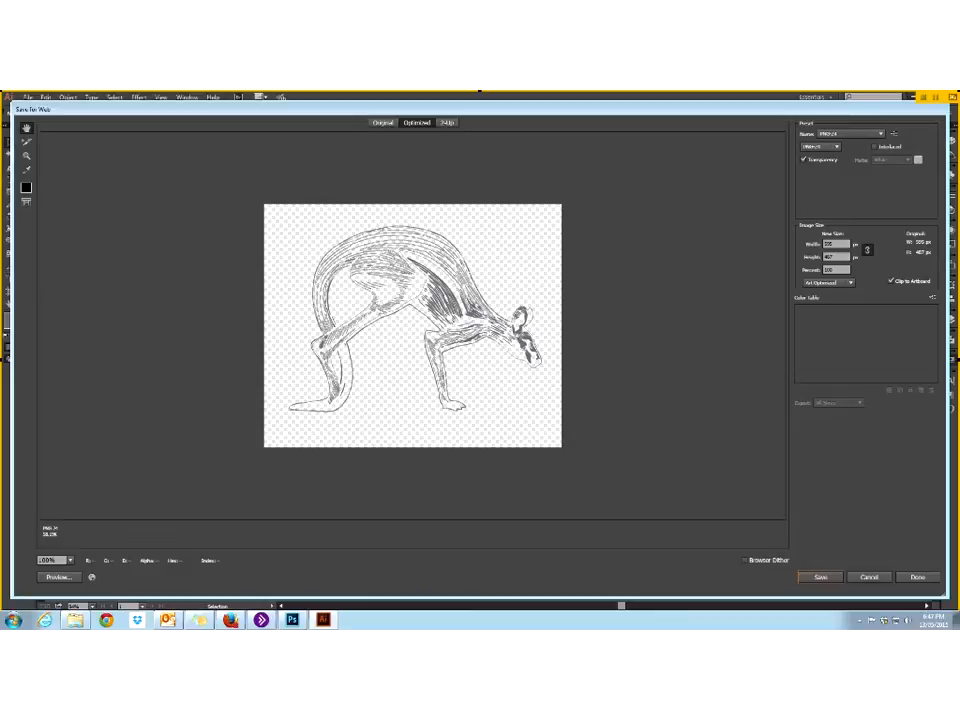
- Accept the PNG export settings and choose the Beer Bottle folder inside Mock Up Tutorial as the destination
{"action": "left_click", "coordinate": [822, 578]}
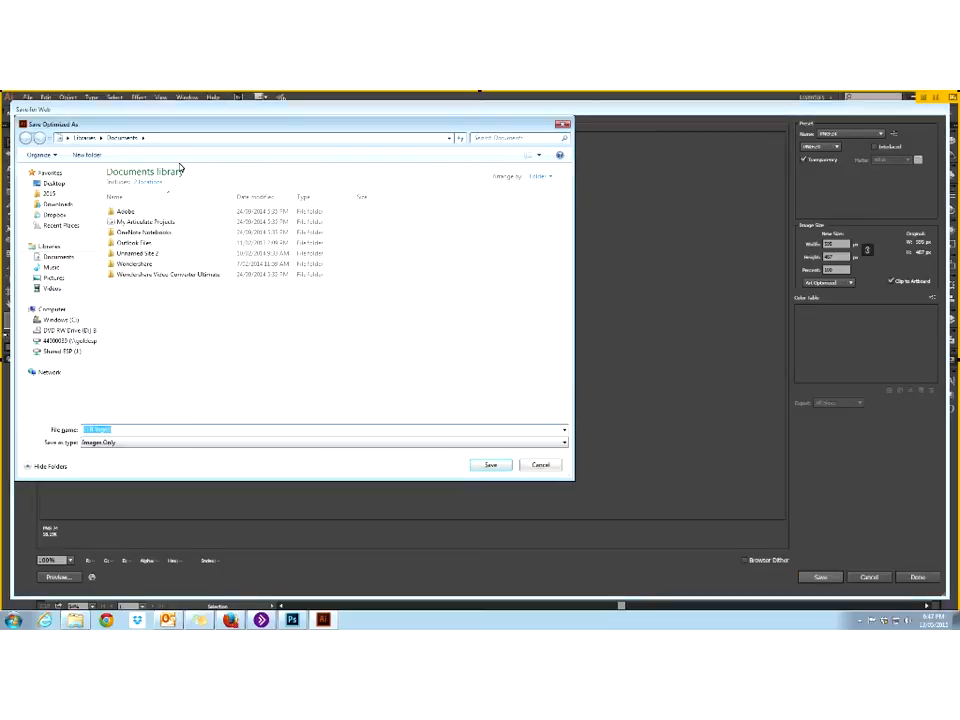
{"action": "left_click", "coordinate": [45, 195]}
{"action": "double_click", "coordinate": [145, 201]}
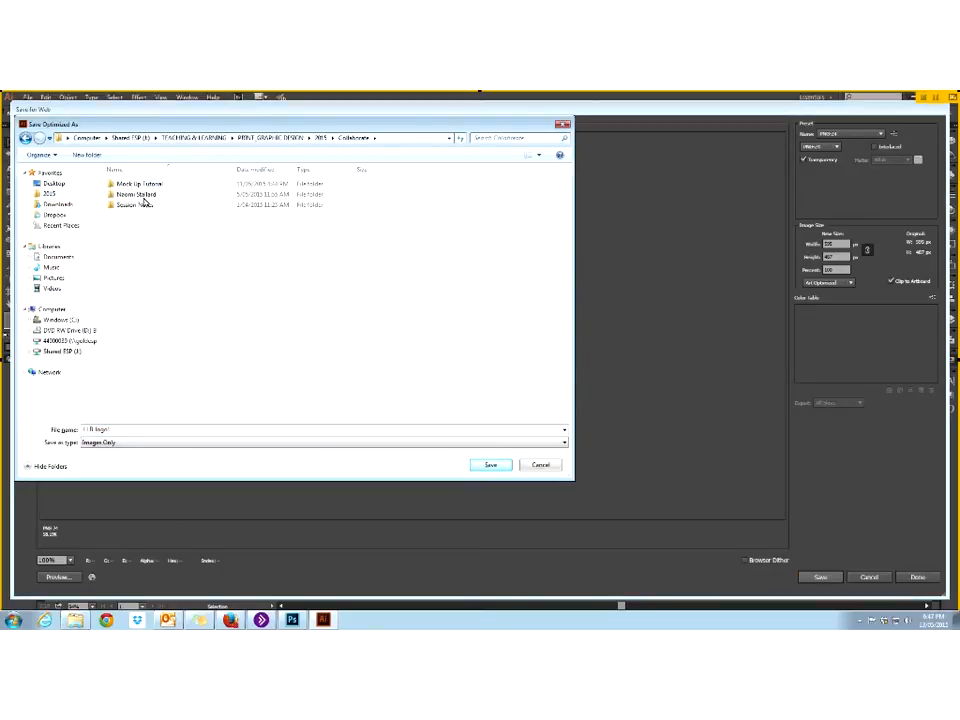
{"action": "double_click", "coordinate": [140, 184]}
{"action": "double_click", "coordinate": [135, 184]}
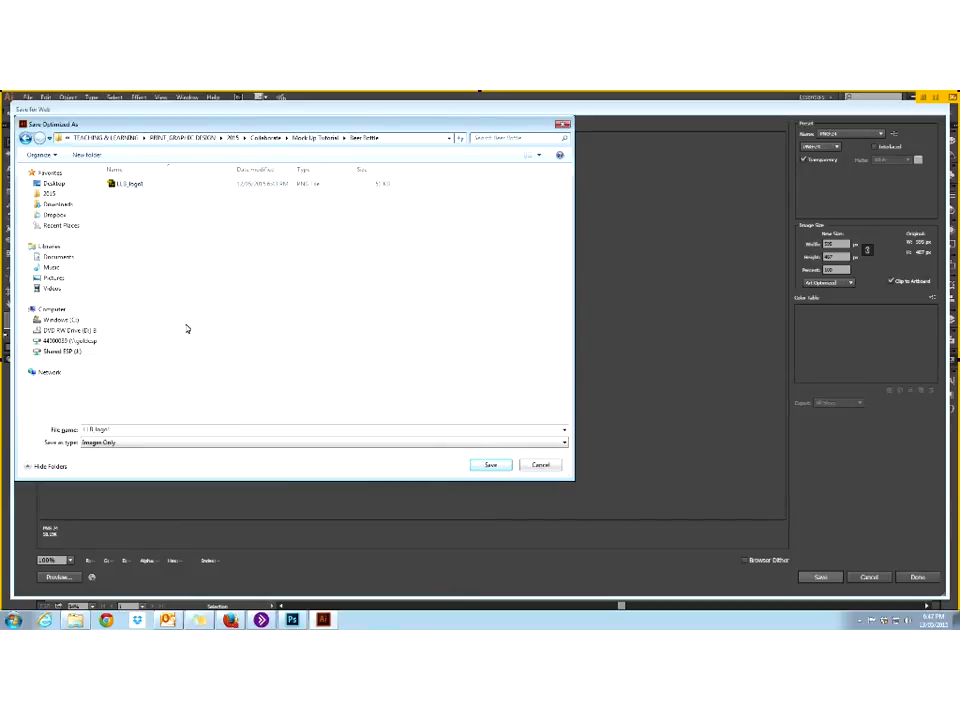
- Replace the exported kangaroo image's file name with LA and save it
{"action": "double_click", "coordinate": [122, 429]}
{"action": "left_click", "coordinate": [119, 428]}
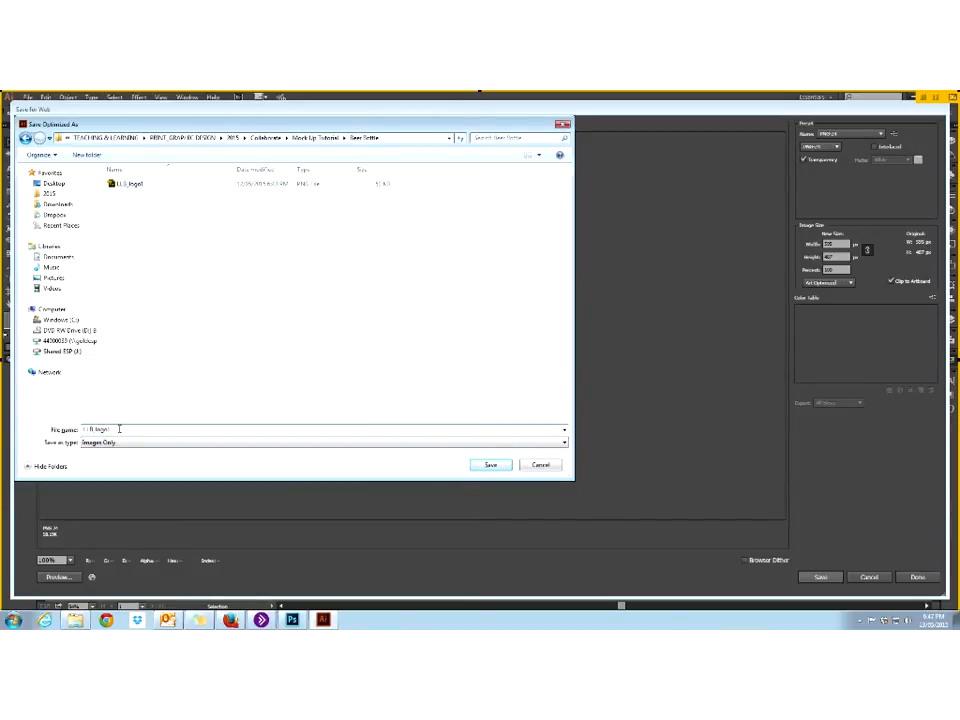
{"action": "left_click_drag", "start_coordinate": [120, 429], "coordinate": [81, 429]}
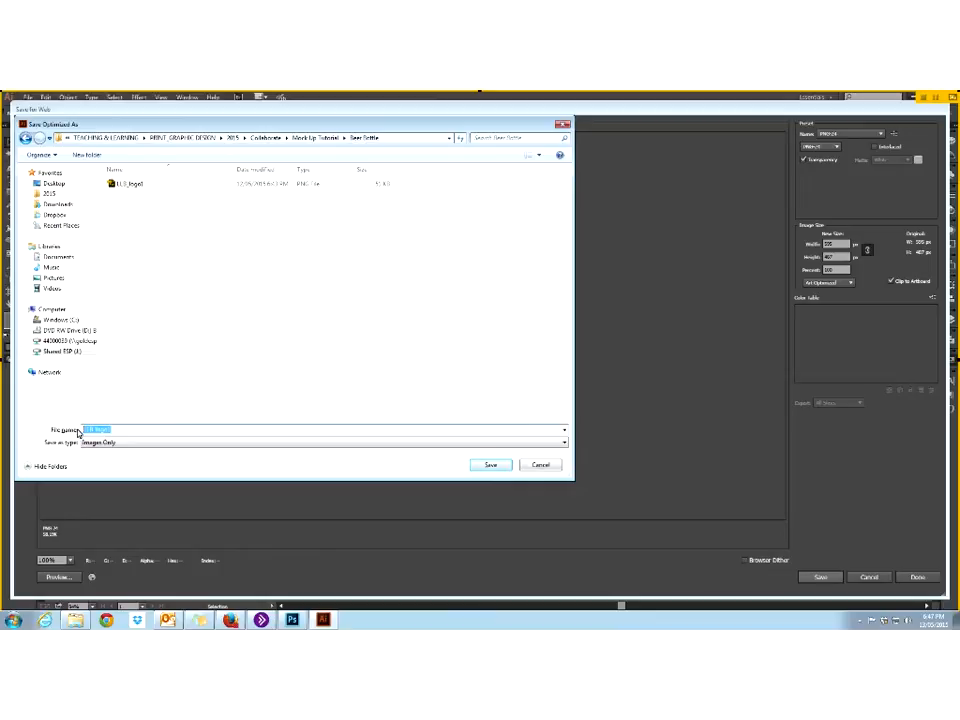
{"action": "key", "text": "BackSpace"}
{"action": "type", "text": "LA"}
{"action": "left_click", "coordinate": [496, 465]}
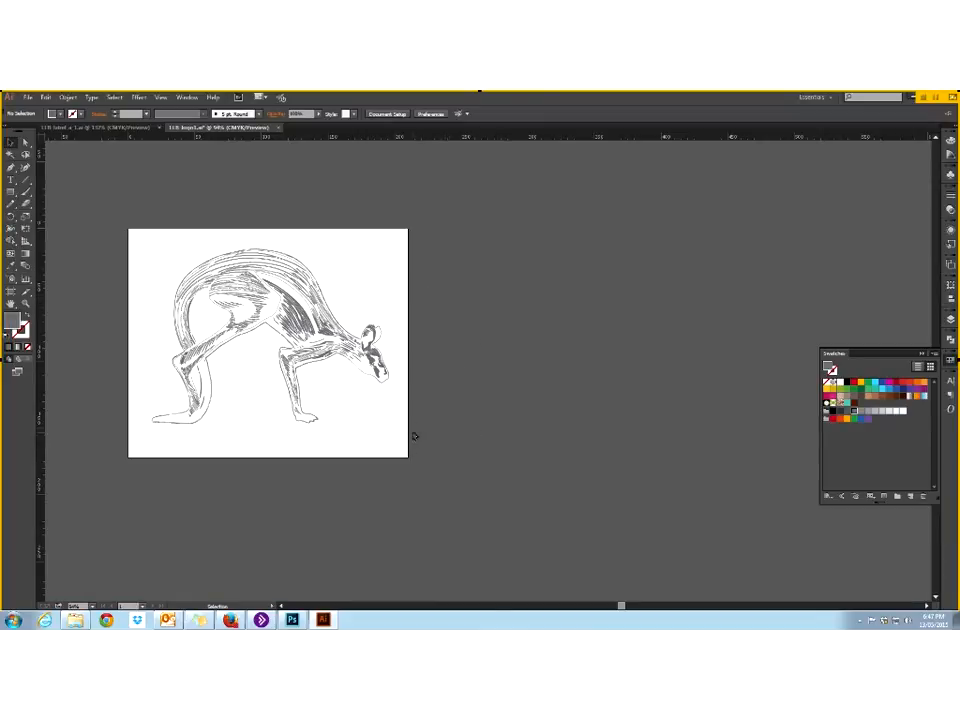
- Switch to Photoshop and open the Logo-tran PNG from the Beer Bottle folder
{"action": "mouse_move", "coordinate": [292, 621]}
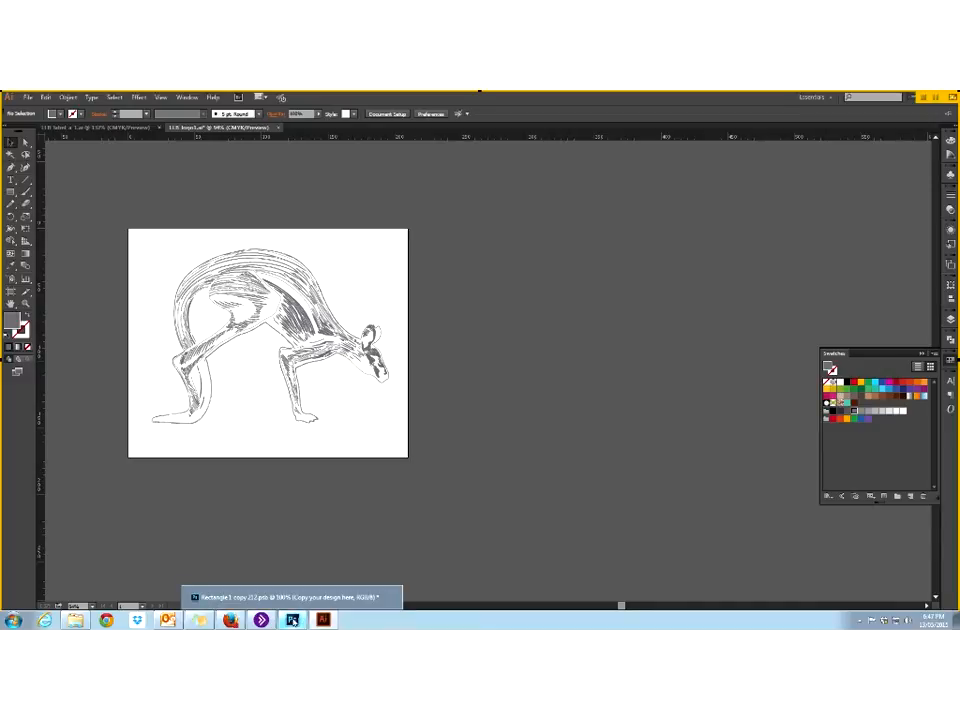
{"action": "left_click", "coordinate": [292, 620]}
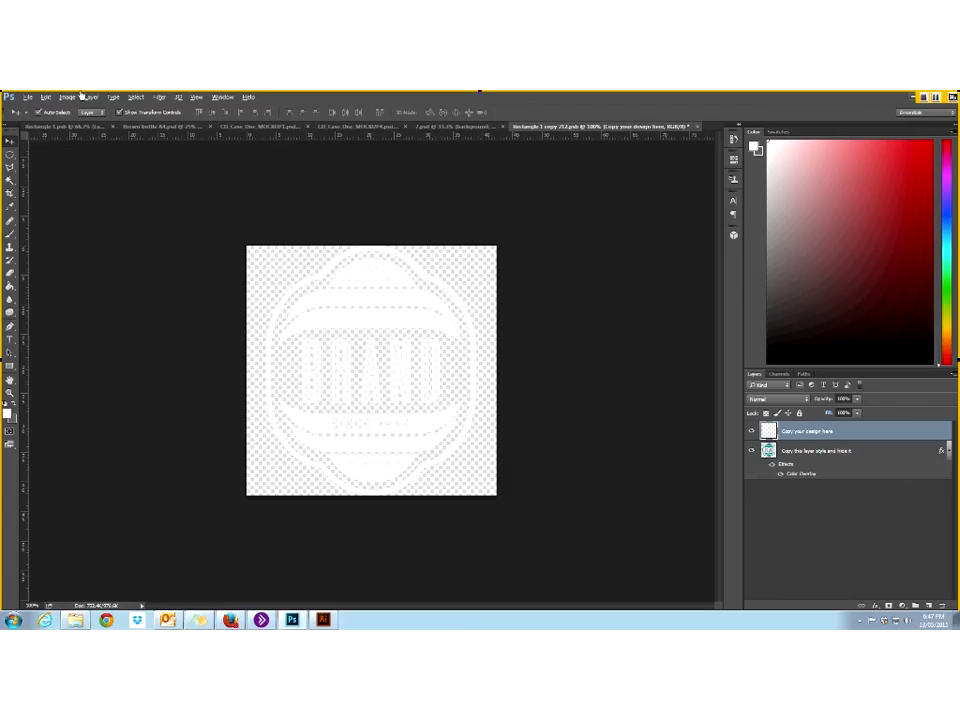
{"action": "left_click", "coordinate": [28, 97]}
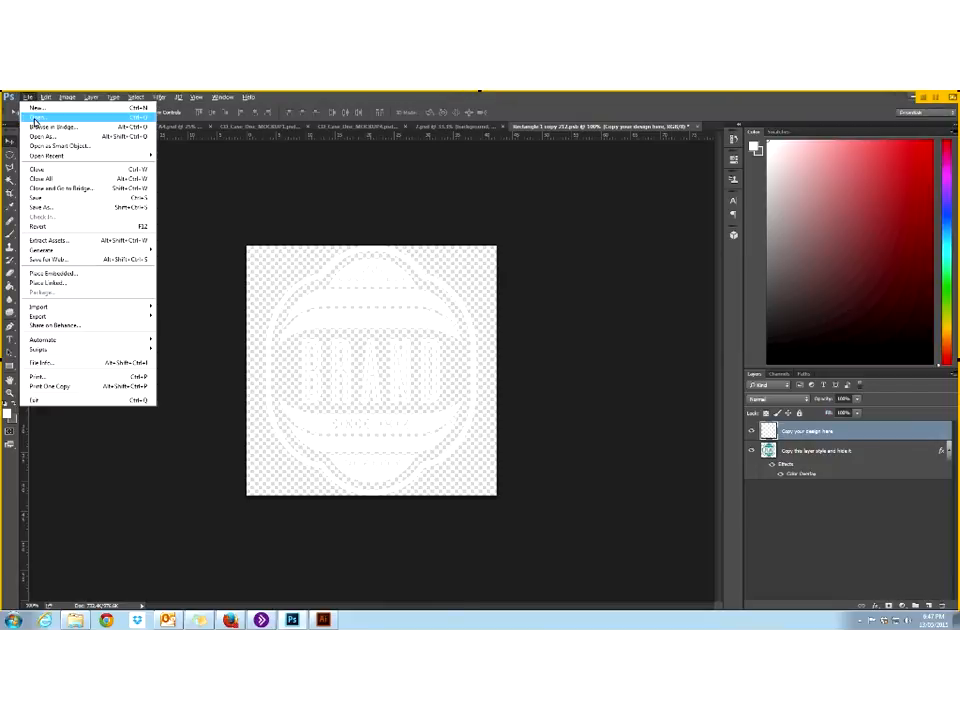
{"action": "left_click", "coordinate": [35, 107]}
{"action": "left_click", "coordinate": [112, 211]}
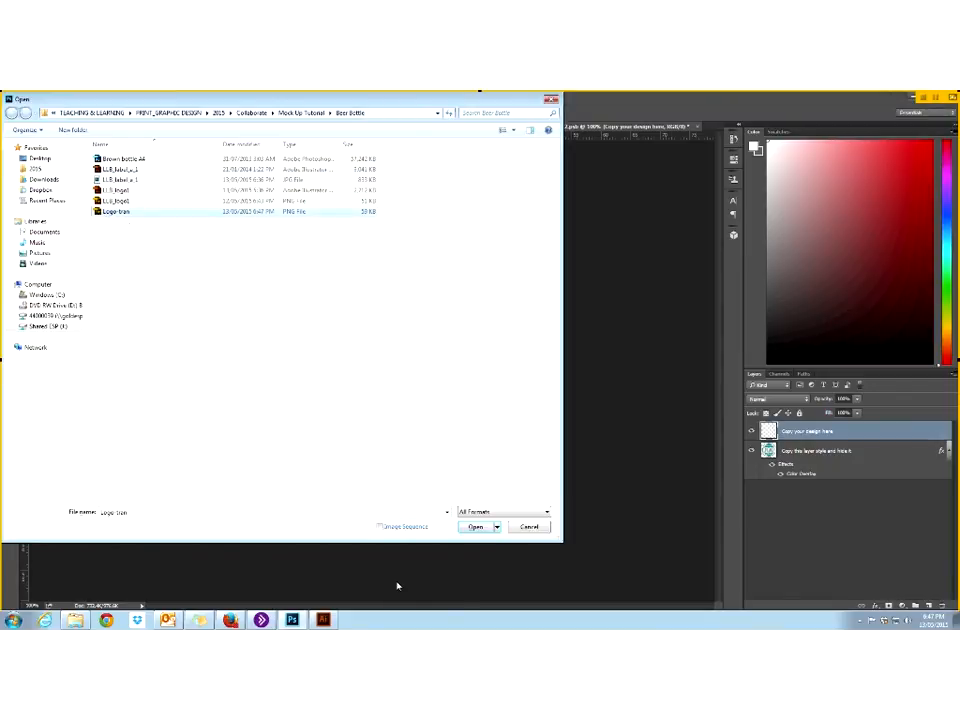
{"action": "left_click", "coordinate": [475, 527]}
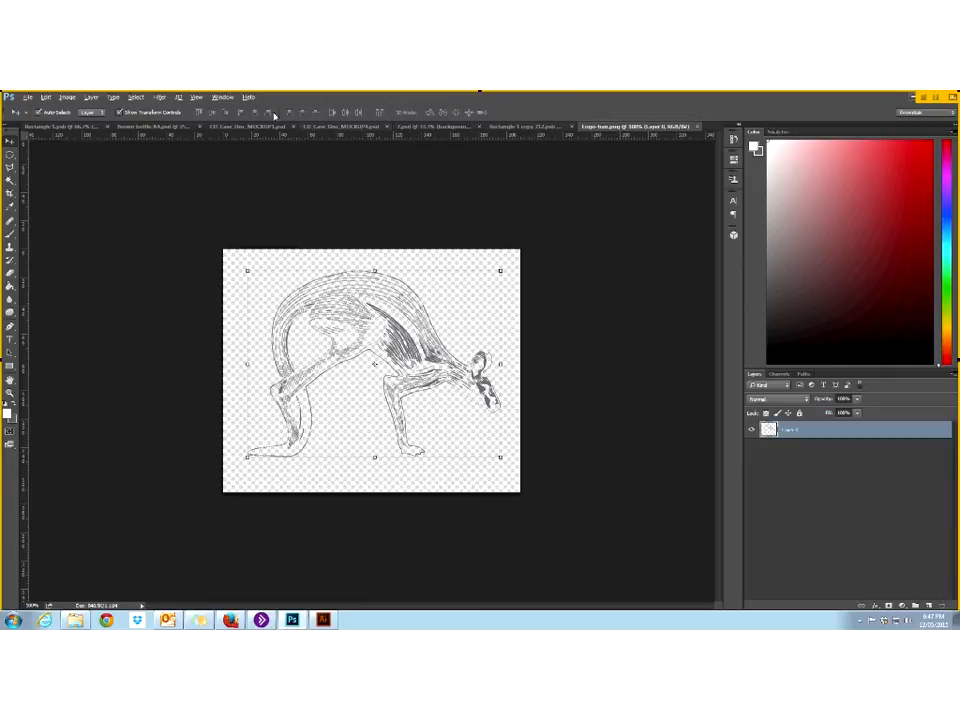
- Copy the kangaroo from Logo-tran.png into the emboss document using a 3-up vertical window arrangement, and close the source image
{"action": "left_click", "coordinate": [223, 97]}
{"action": "mouse_move", "coordinate": [226, 110]}
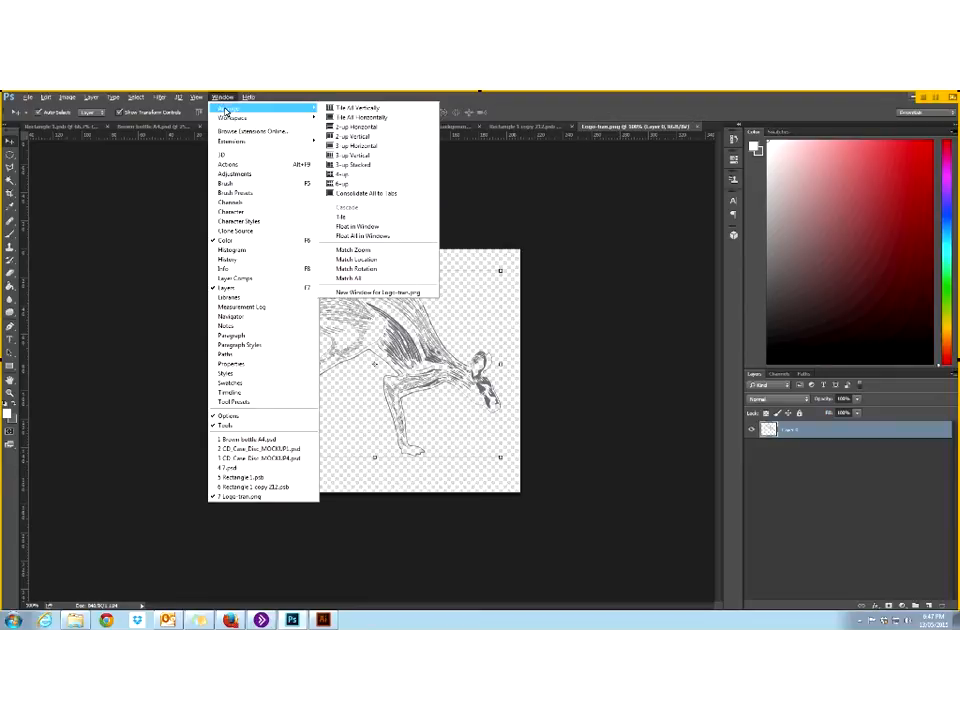
{"action": "left_click", "coordinate": [351, 158]}
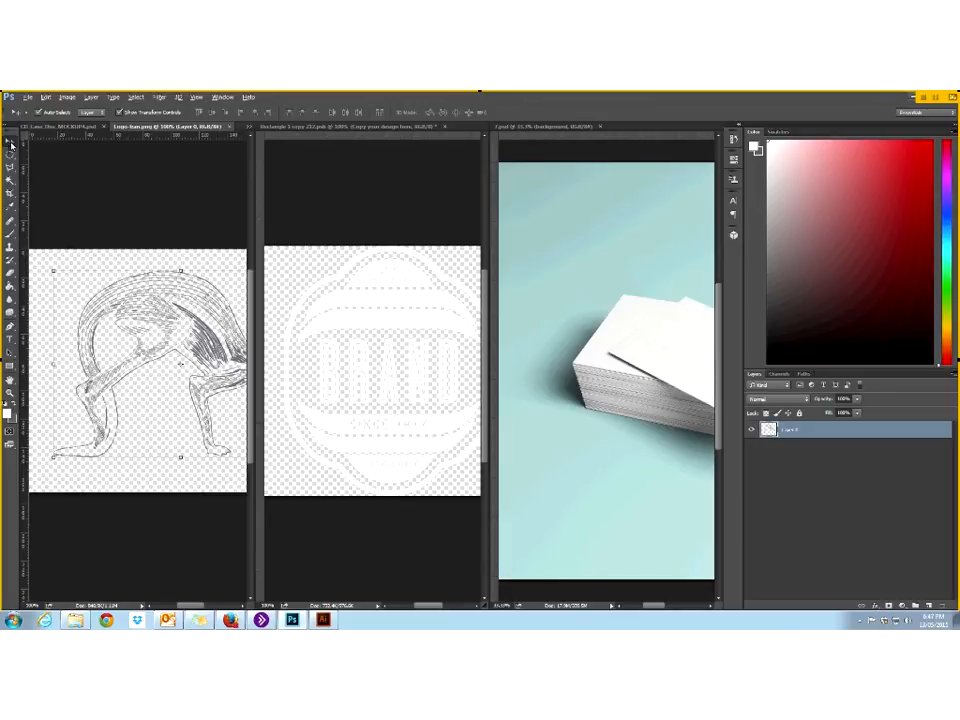
{"action": "left_click_drag", "start_coordinate": [151, 324], "coordinate": [408, 371]}
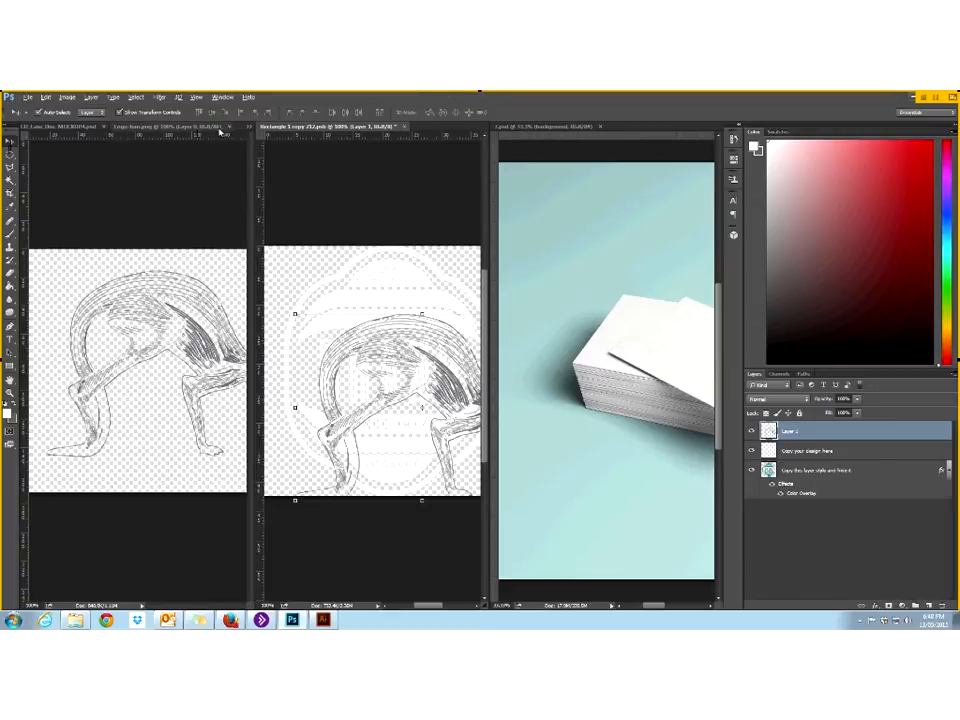
{"action": "left_click", "coordinate": [230, 131]}
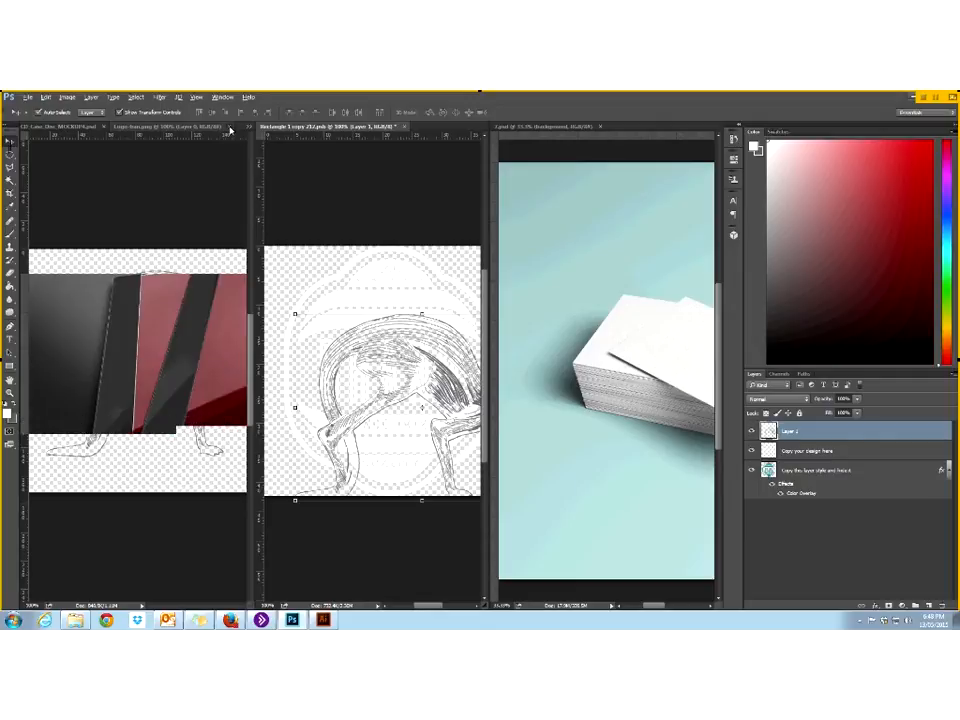
- Consolidate all open documents to tabs and centre the kangaroo on the emboss canvas
{"action": "left_click", "coordinate": [222, 97]}
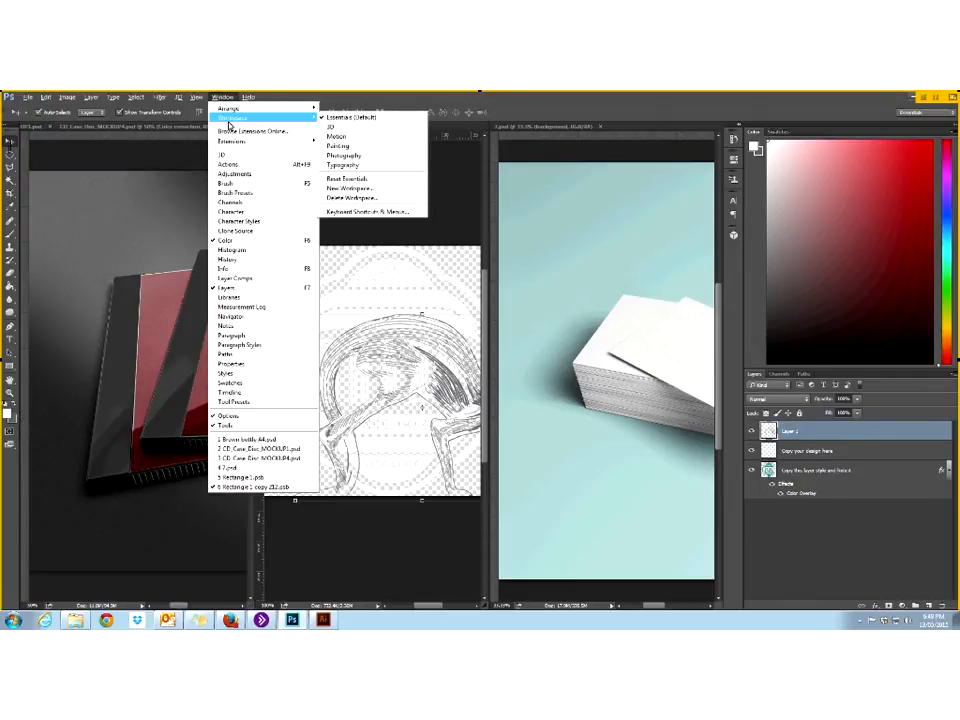
{"action": "mouse_move", "coordinate": [290, 107]}
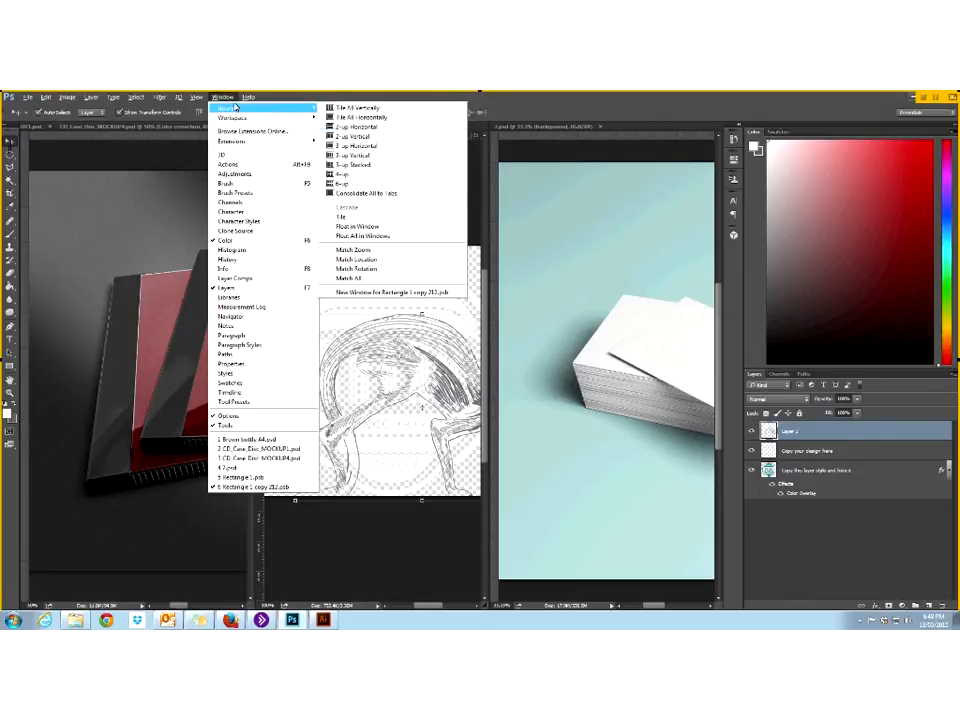
{"action": "left_click", "coordinate": [358, 196]}
{"action": "mouse_move", "coordinate": [460, 405]}
{"action": "left_mouse_down"}
{"action": "mouse_move", "coordinate": [459, 352]}
{"action": "mouse_move", "coordinate": [446, 358]}
{"action": "left_mouse_up"}
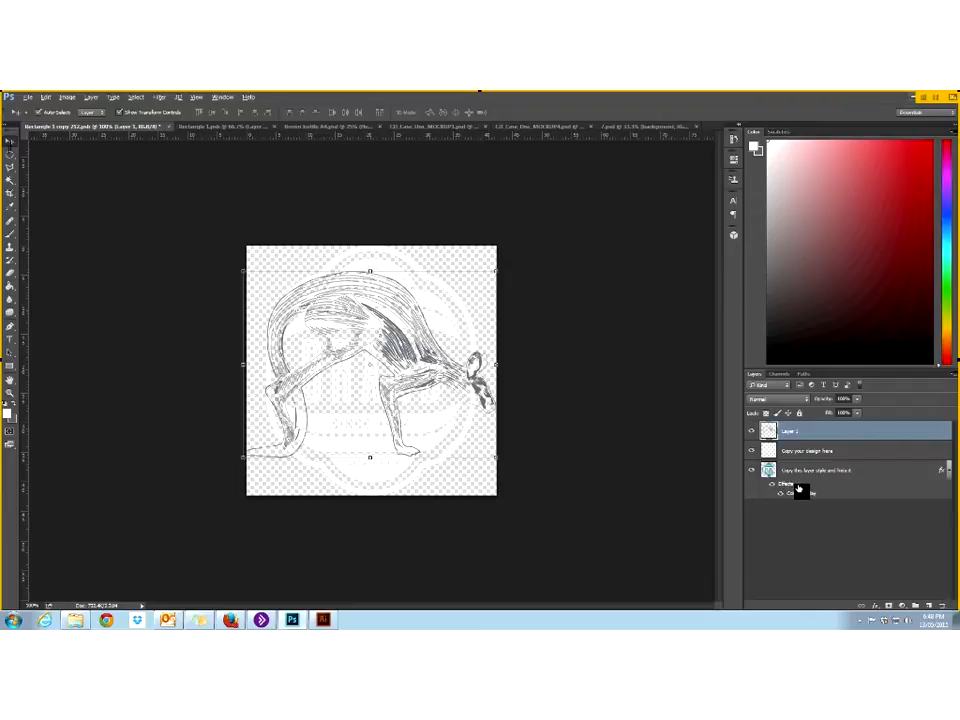
- Copy the layer style of "Copy this layer style and hide it" onto the kangaroo layer and hide the two original design layers
{"action": "right_click", "coordinate": [800, 487]}
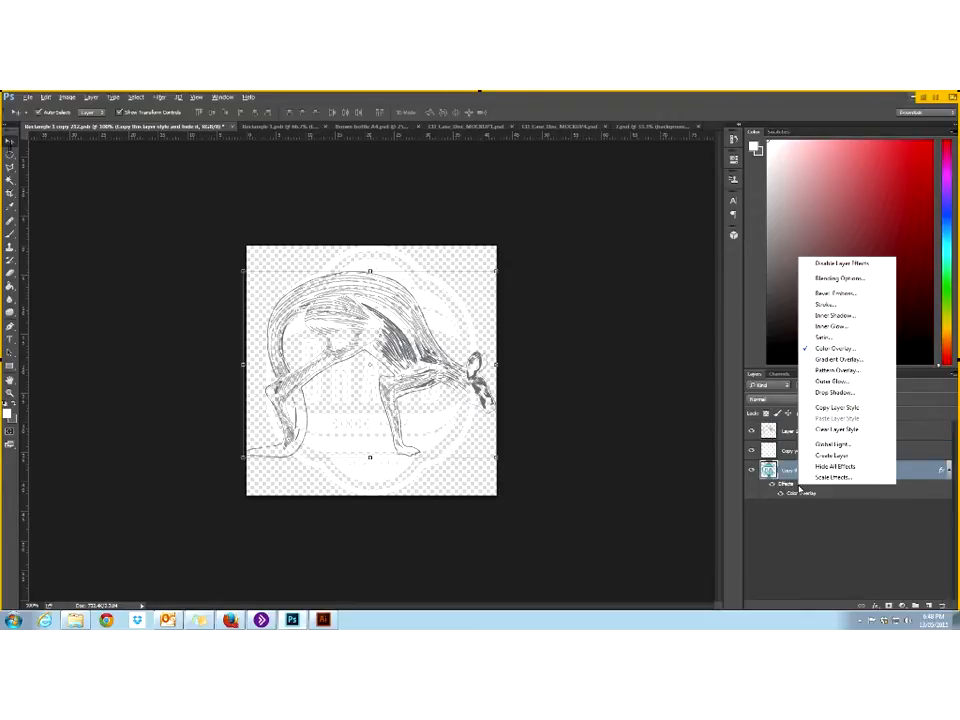
{"action": "left_click", "coordinate": [846, 409]}
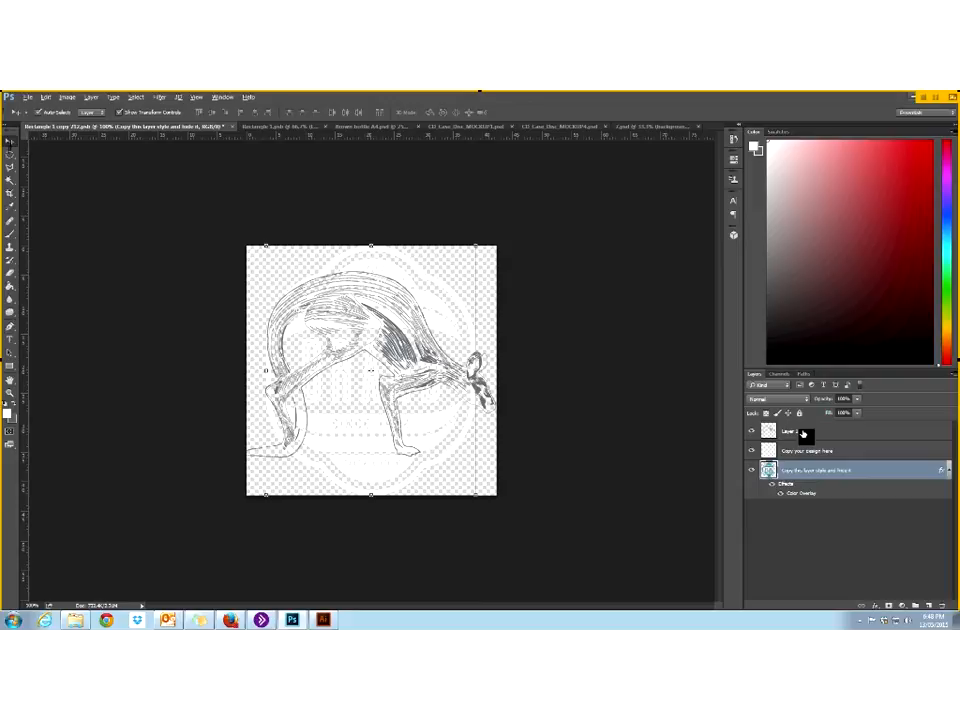
{"action": "left_click", "coordinate": [802, 434]}
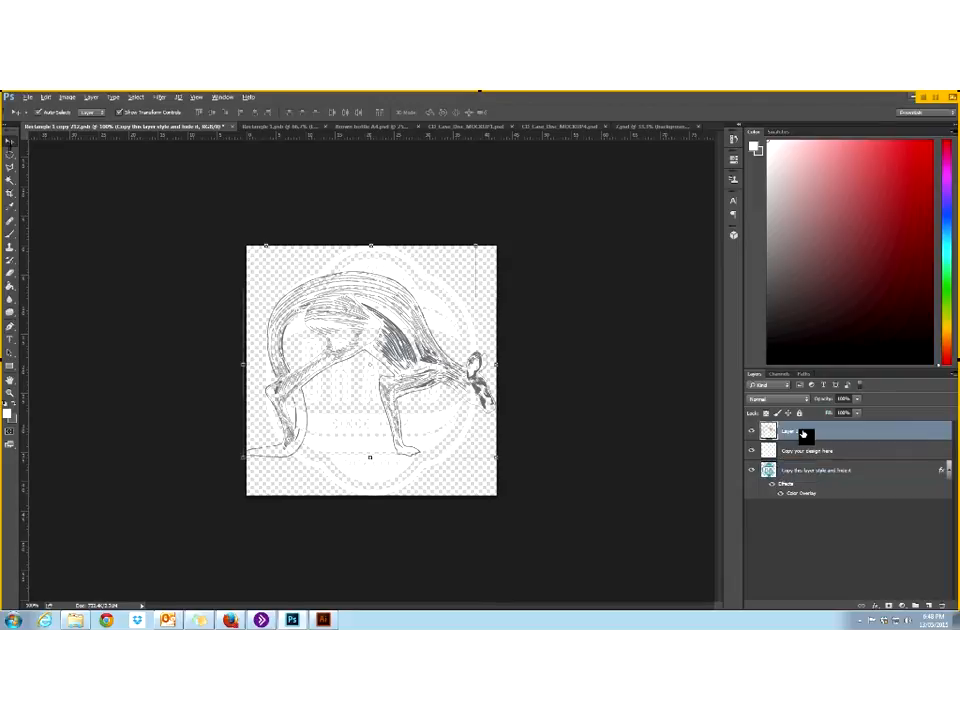
{"action": "right_click", "coordinate": [803, 434]}
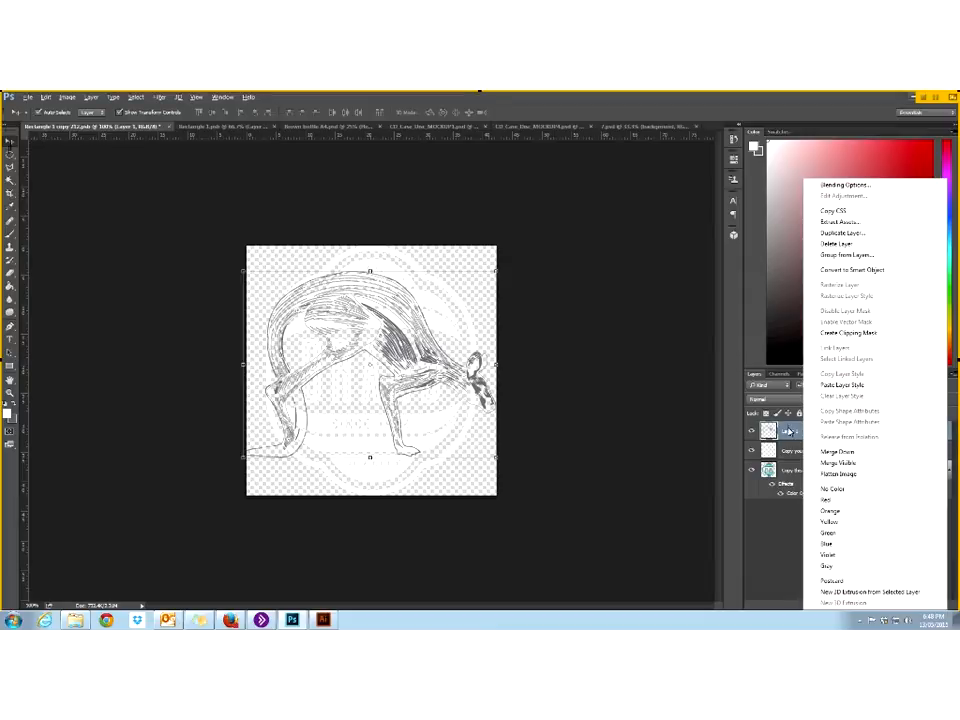
{"action": "left_click", "coordinate": [857, 387]}
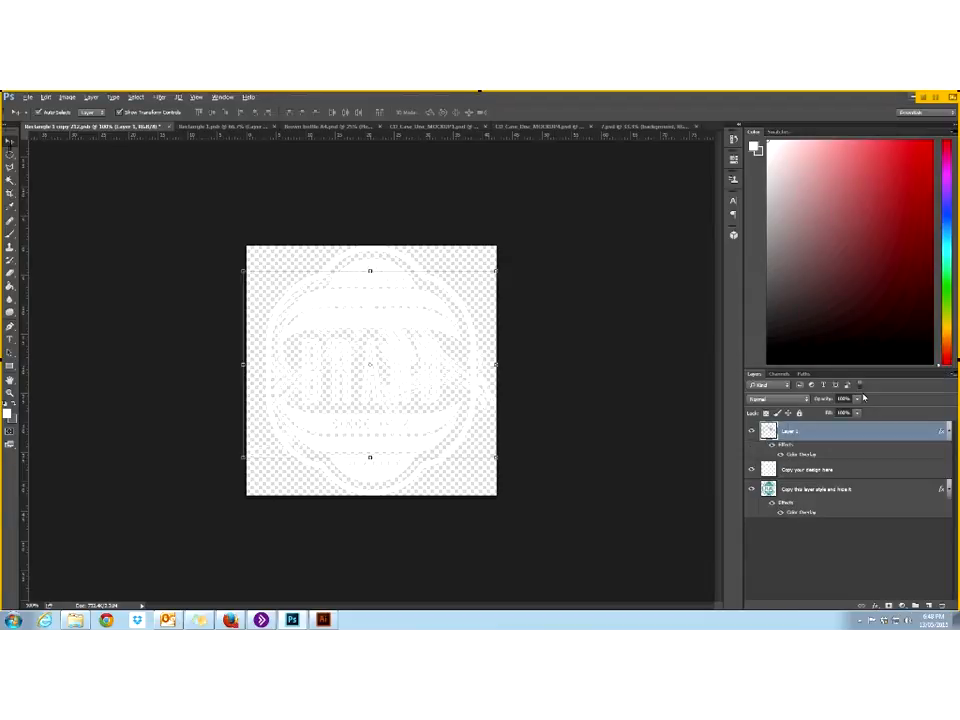
{"action": "left_click", "coordinate": [752, 489]}
{"action": "left_click", "coordinate": [753, 471]}
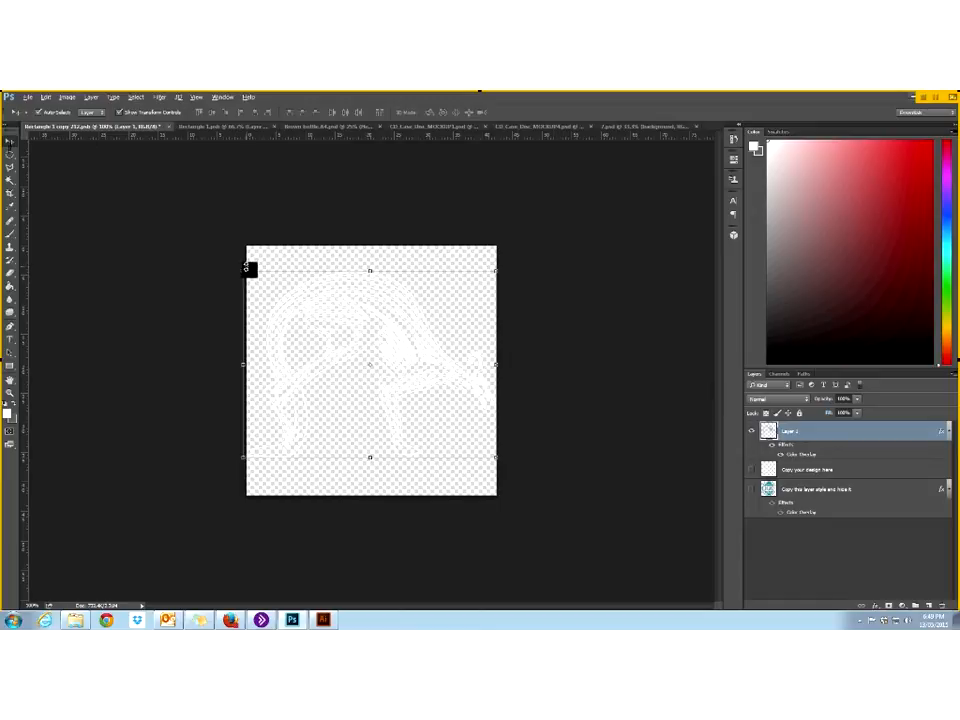
- Scale the kangaroo down slightly so it fits inside the emboss canvas, and apply the transformation
{"action": "left_click_drag", "start_coordinate": [245, 271], "coordinate": [250, 276]}
{"action": "left_click_drag", "start_coordinate": [493, 457], "coordinate": [491, 454]}
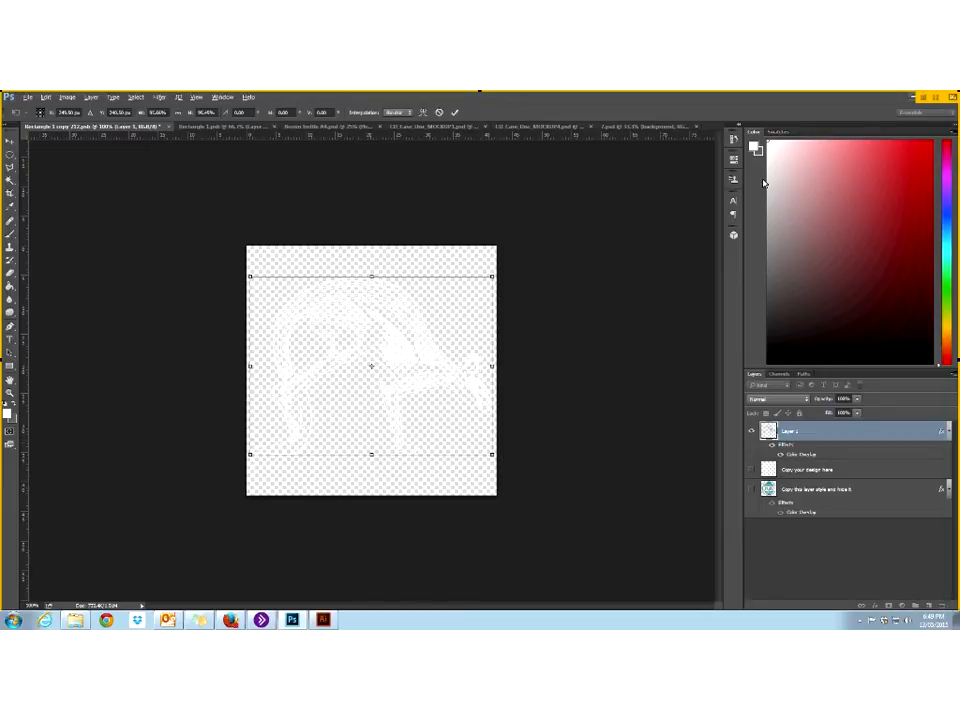
{"action": "left_click", "coordinate": [455, 112]}
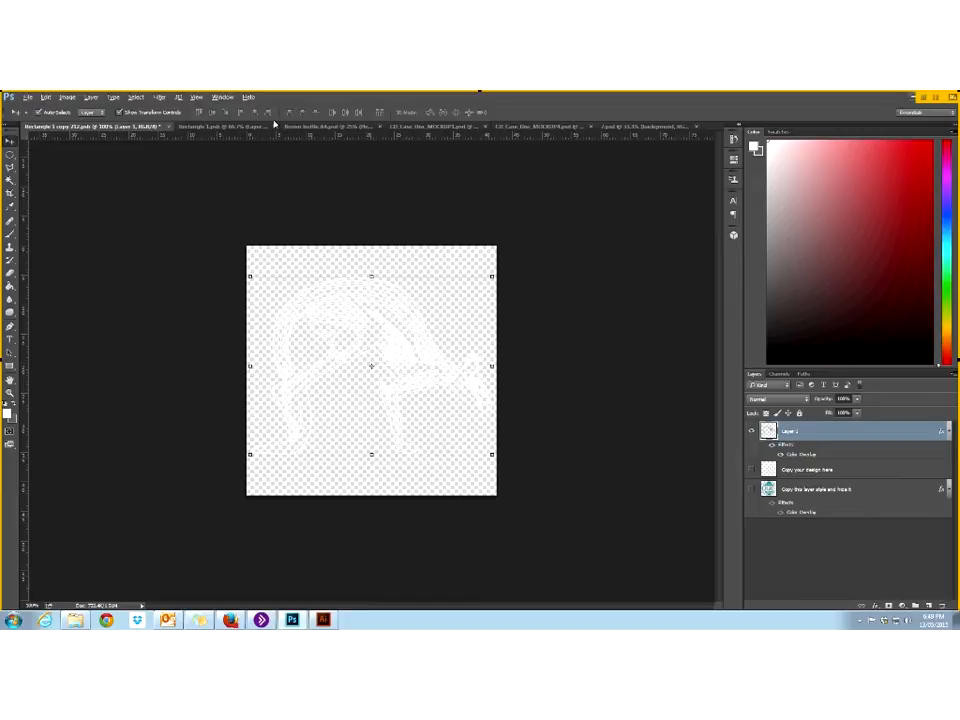
- Examine the embossed logo on the bottle neck up close in the Brown bottle A4 document
{"action": "left_click", "coordinate": [27, 98]}
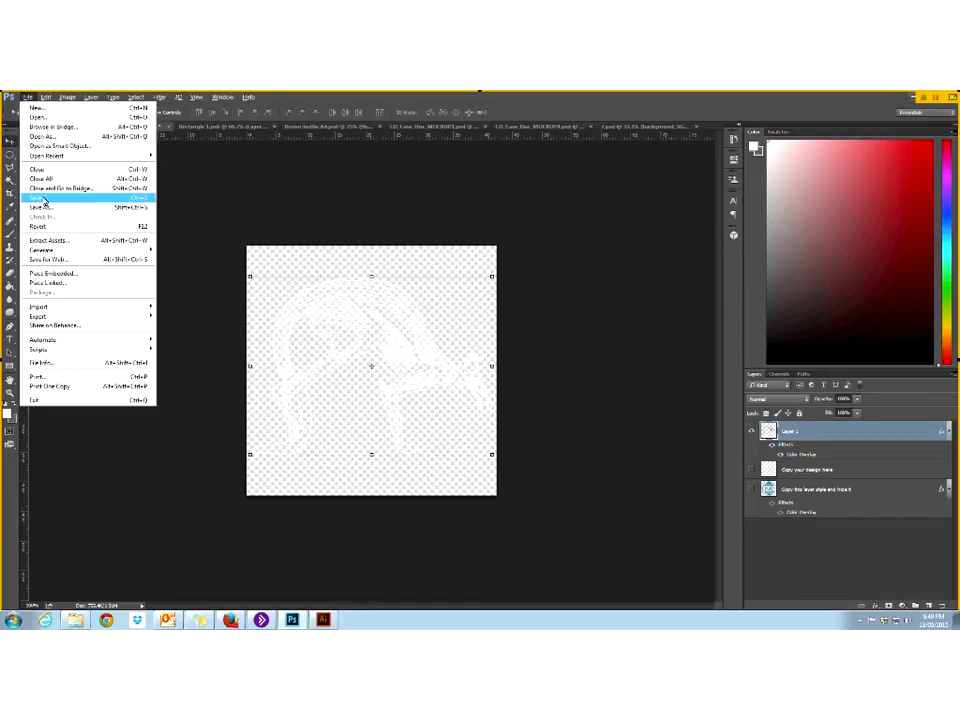
{"action": "left_click", "coordinate": [300, 100]}
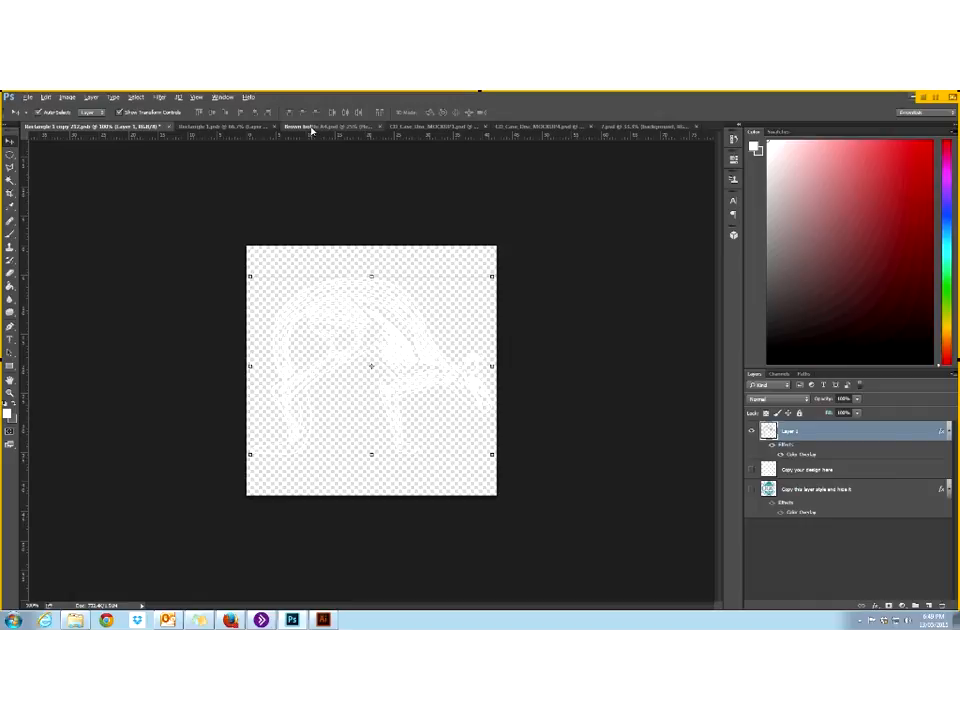
{"action": "left_click", "coordinate": [311, 128]}
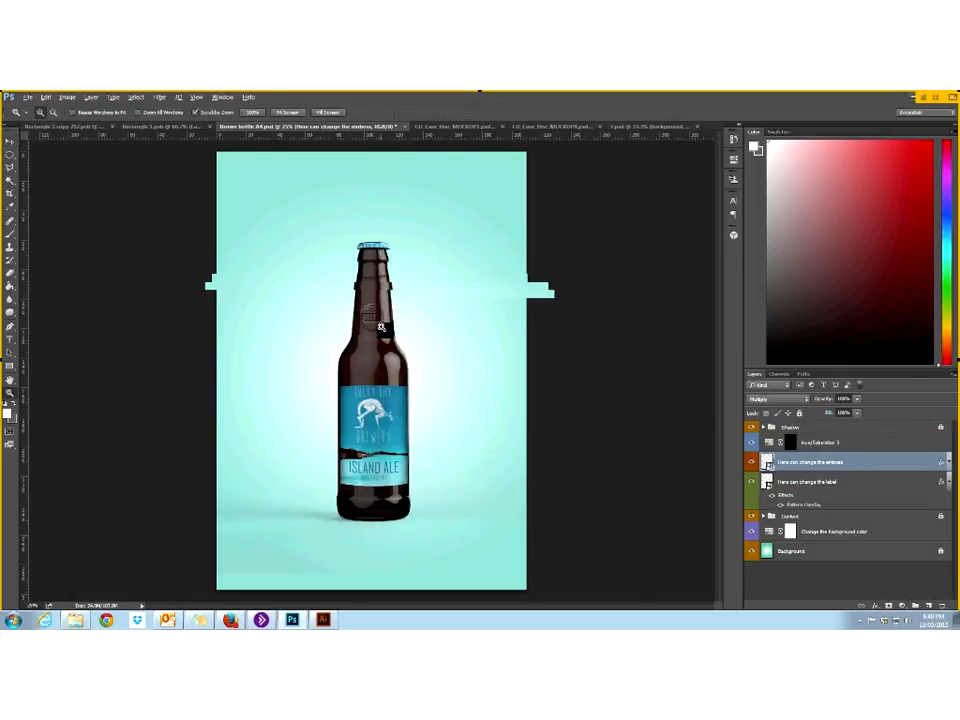
{"action": "left_click", "coordinate": [380, 327]}
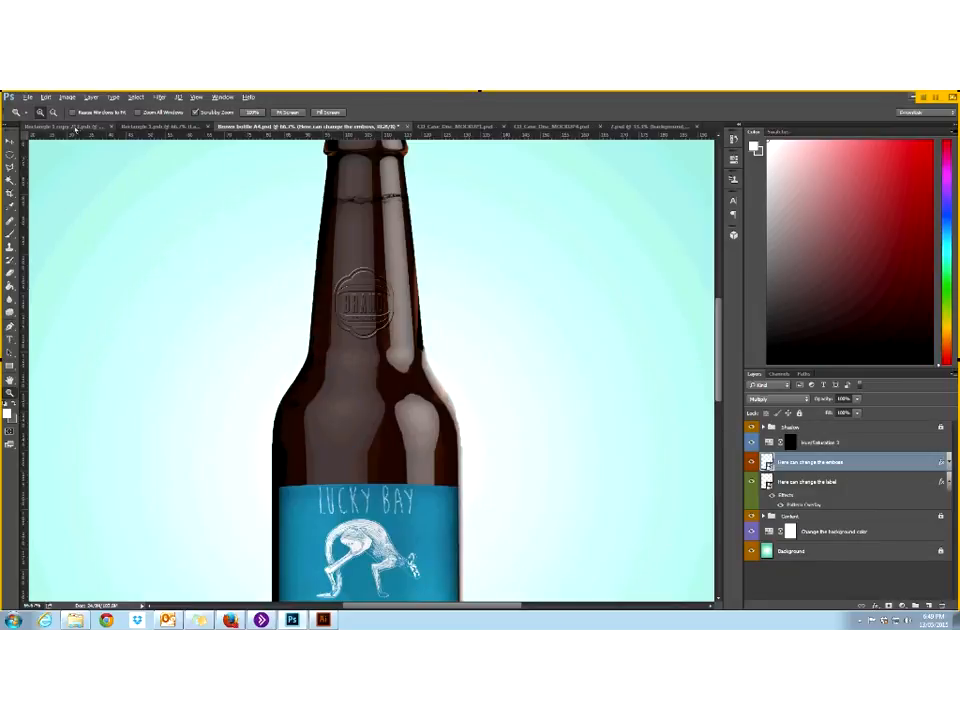
- Return to the emboss smart object document with the kangaroo and save it
{"action": "left_click", "coordinate": [133, 130]}
{"action": "left_click", "coordinate": [28, 98]}
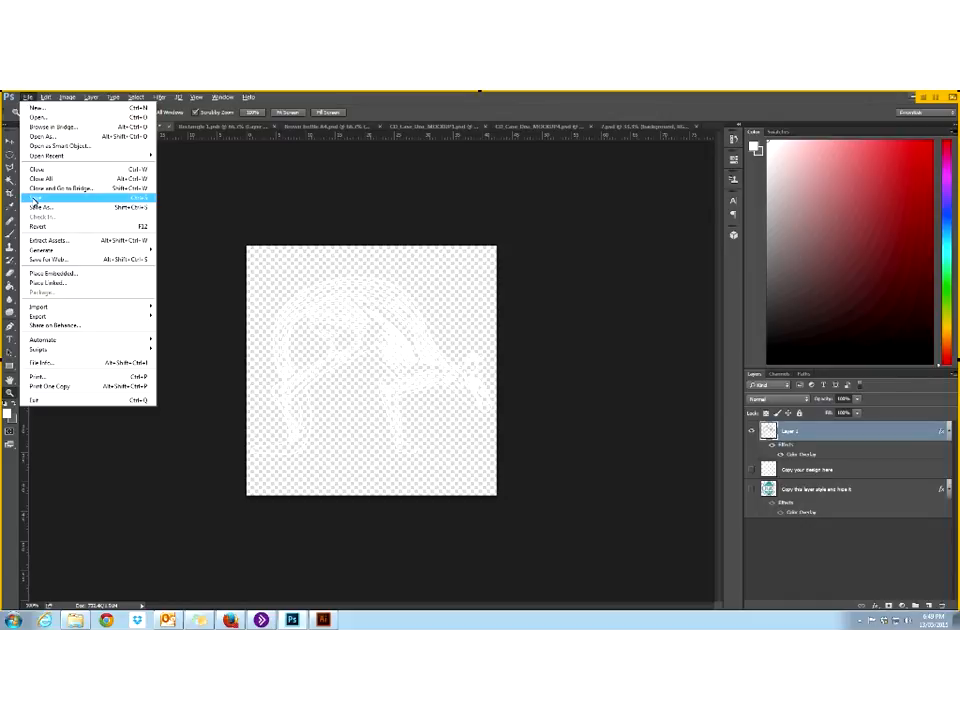
{"action": "left_click", "coordinate": [35, 198]}
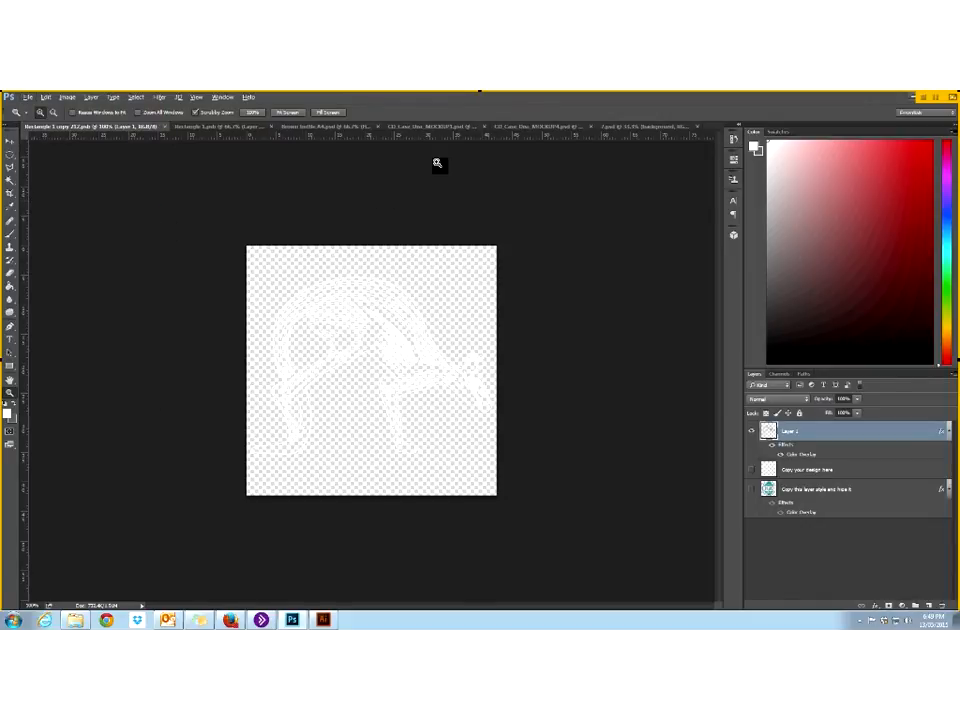
- Inspect the emboss on the bottle neck in the Brown bottle A4 document, both close up and with the whole bottle in view
{"action": "left_click", "coordinate": [303, 128]}
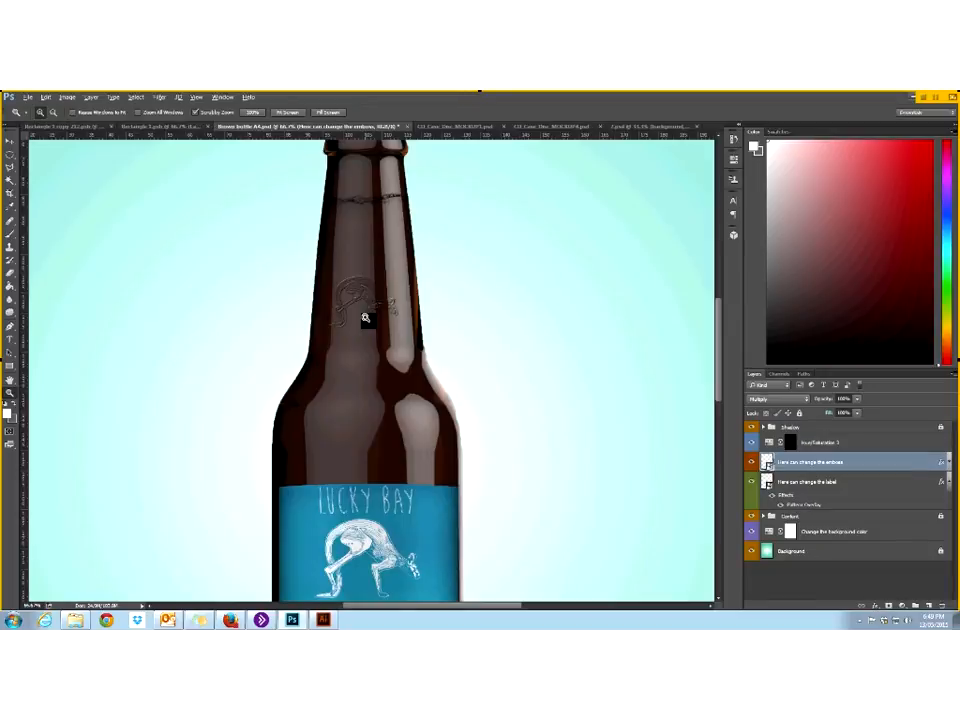
{"action": "left_click_drag", "start_coordinate": [365, 318], "coordinate": [529, 364]}
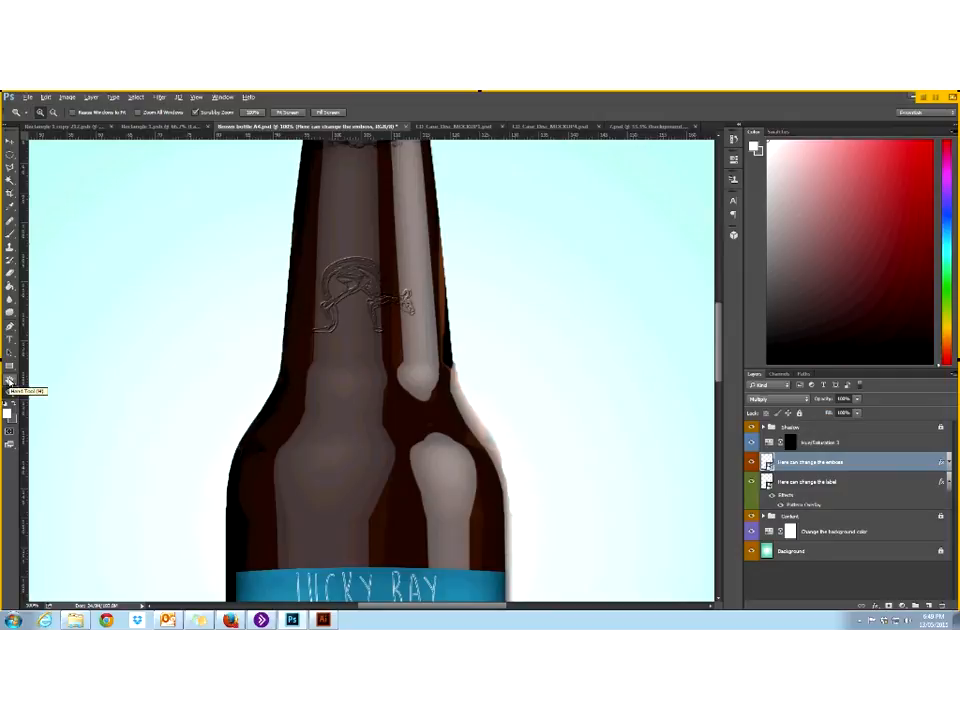
{"action": "double_click", "coordinate": [10, 381]}
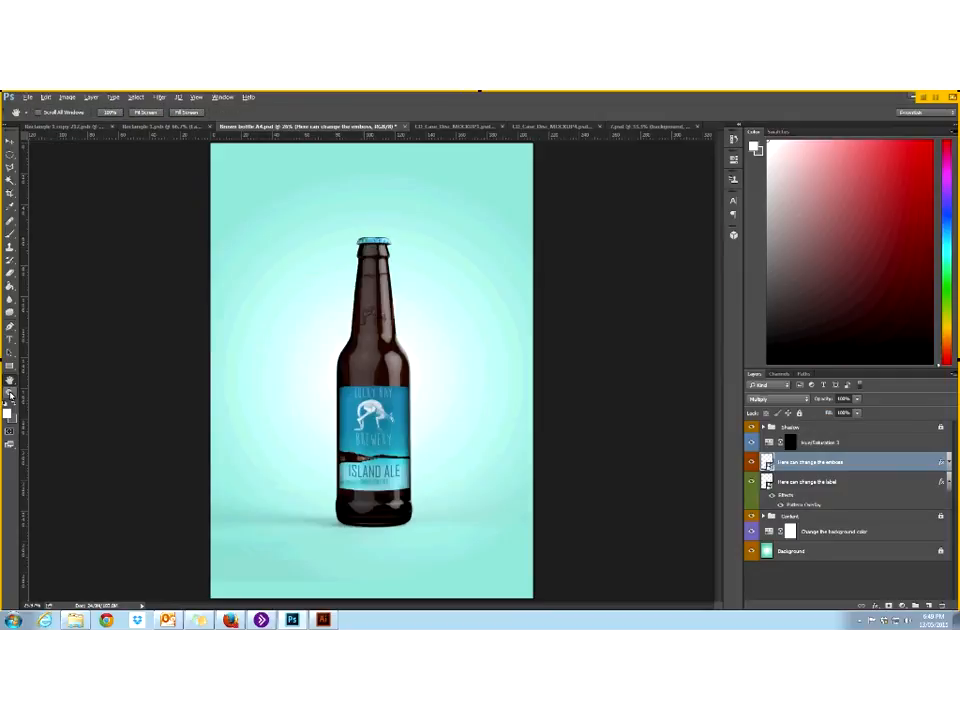
{"action": "left_click", "coordinate": [357, 361]}
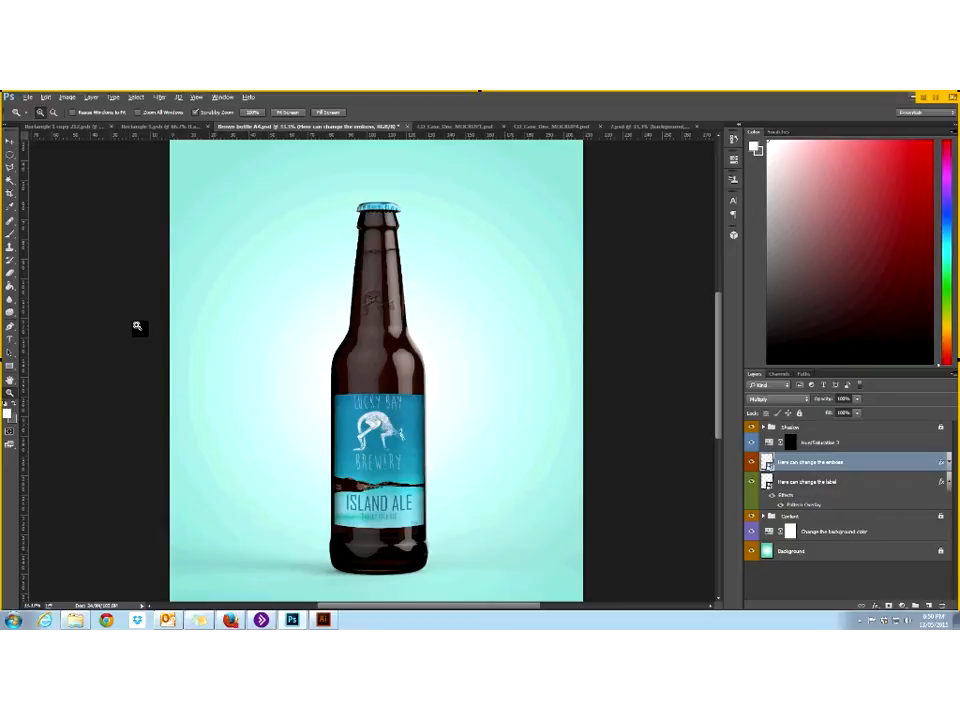
- Crop the Brown bottle A4 mockup symmetrically to trim excess background above, below and beside the bottle
{"action": "left_click", "coordinate": [10, 194]}
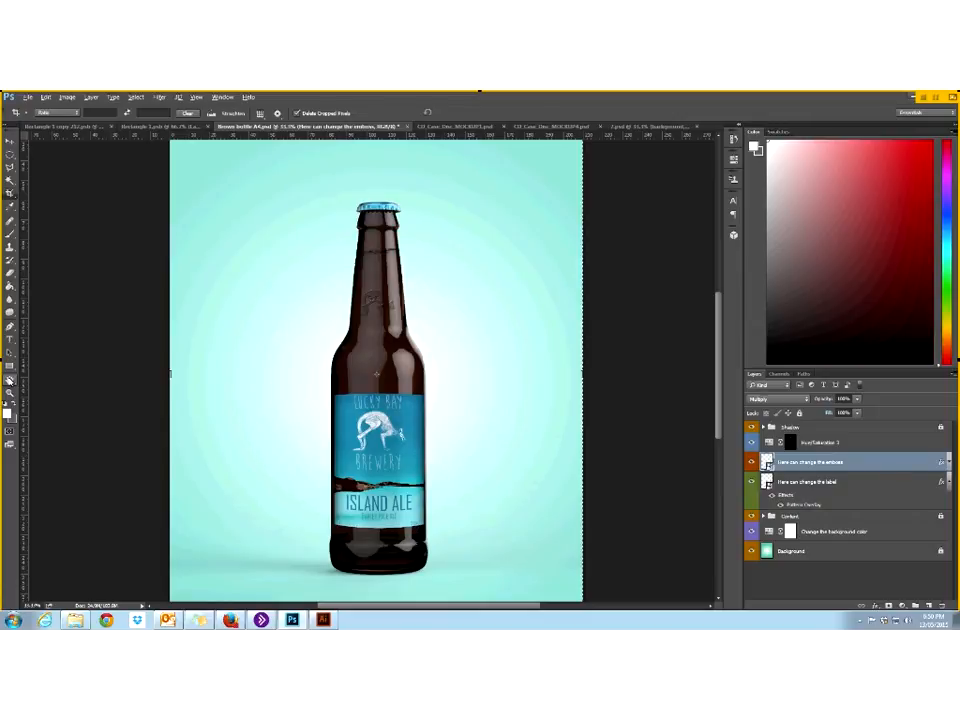
{"action": "double_click", "coordinate": [10, 380]}
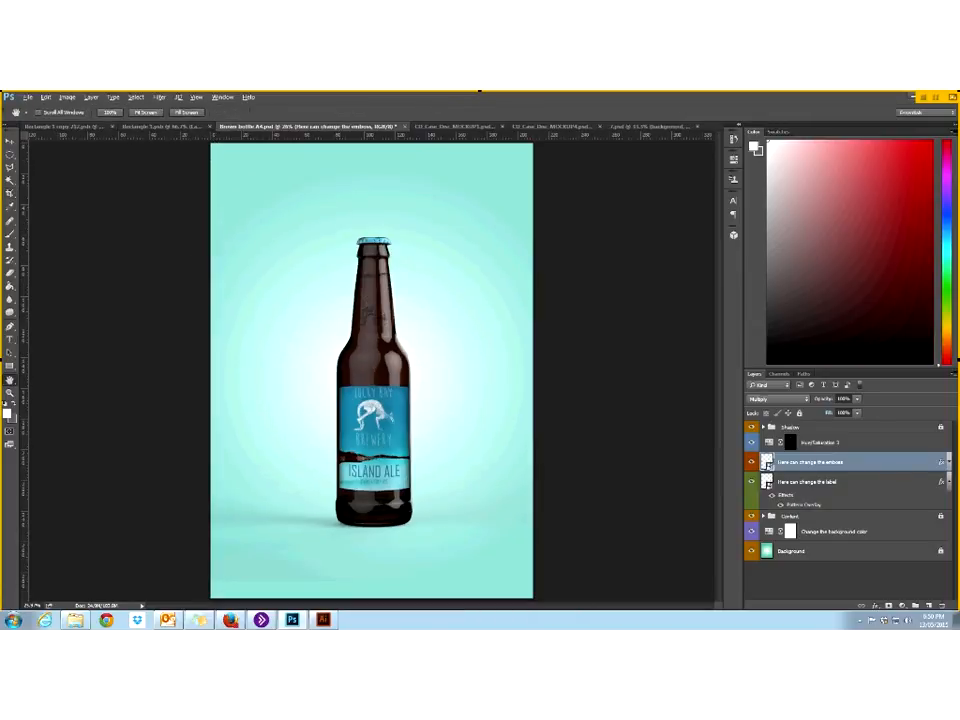
{"action": "left_click", "coordinate": [10, 194]}
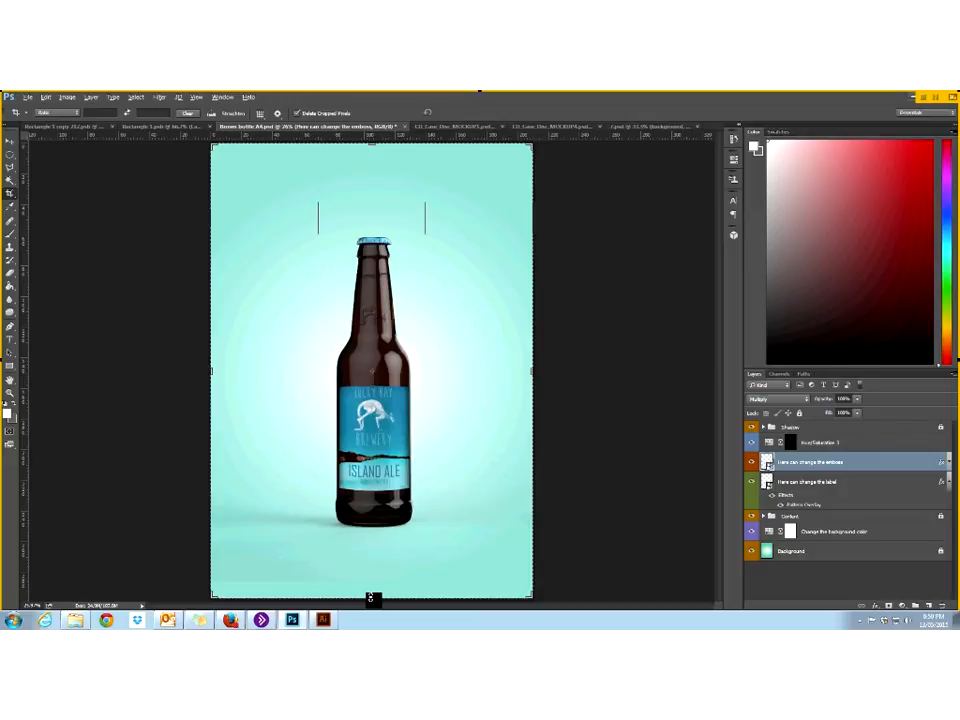
{"action": "left_click", "coordinate": [370, 598]}
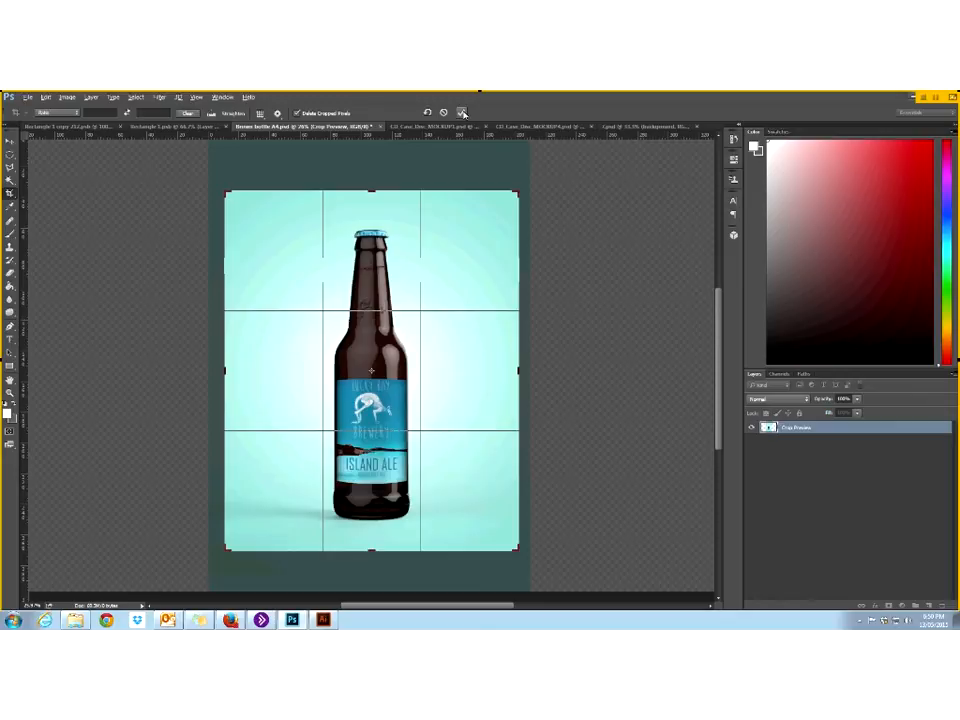
{"action": "left_click", "coordinate": [462, 113]}
{"action": "left_click", "coordinate": [28, 97]}
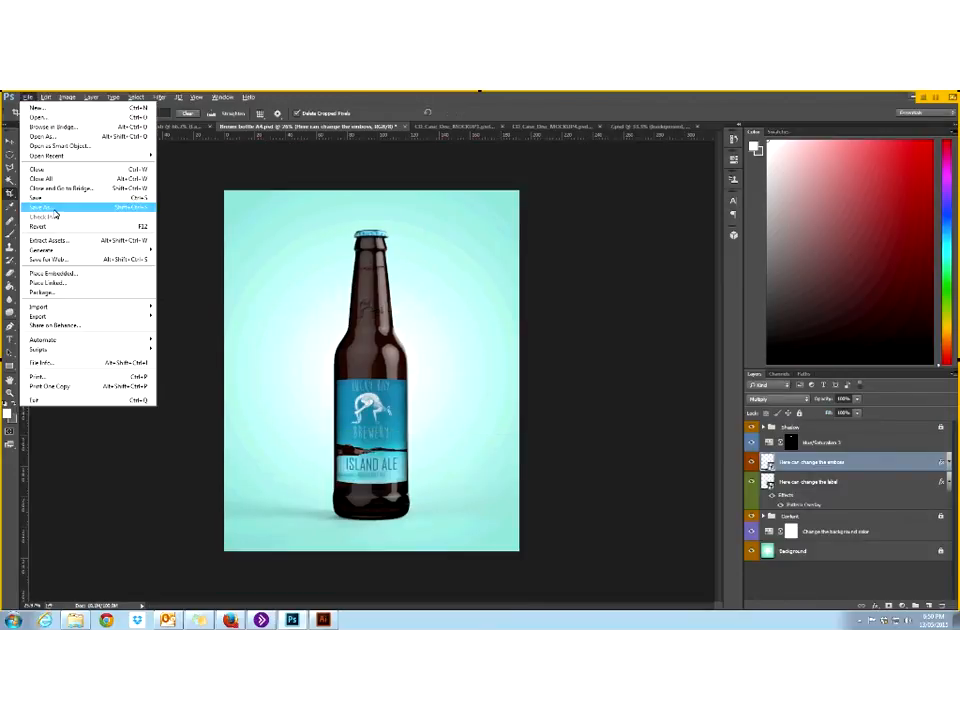
{"action": "left_click", "coordinate": [56, 213]}
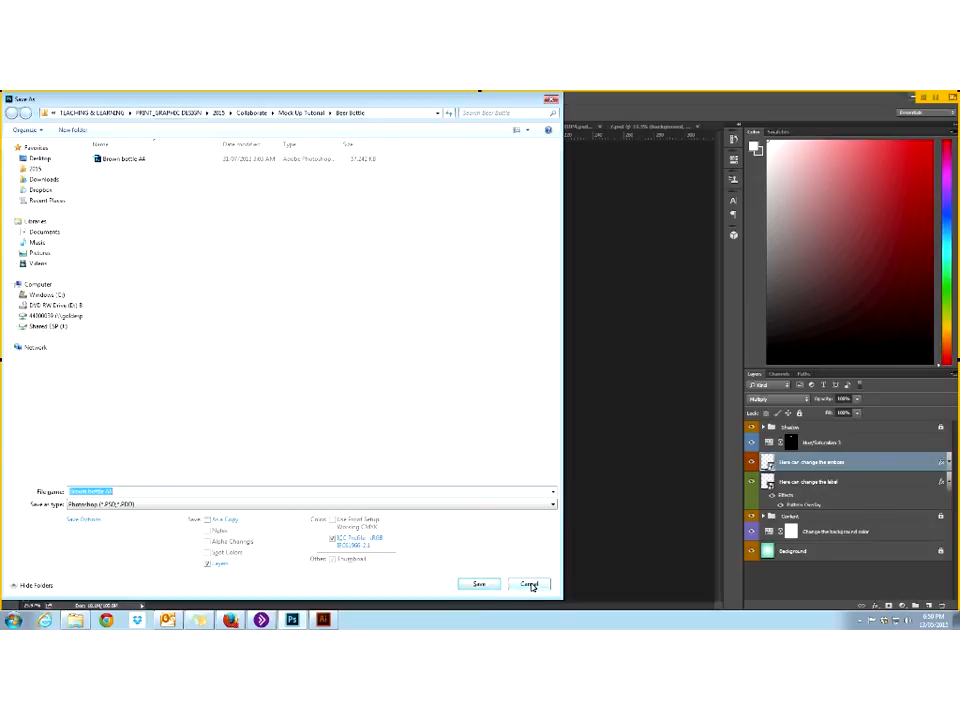
{"action": "left_click", "coordinate": [531, 586]}
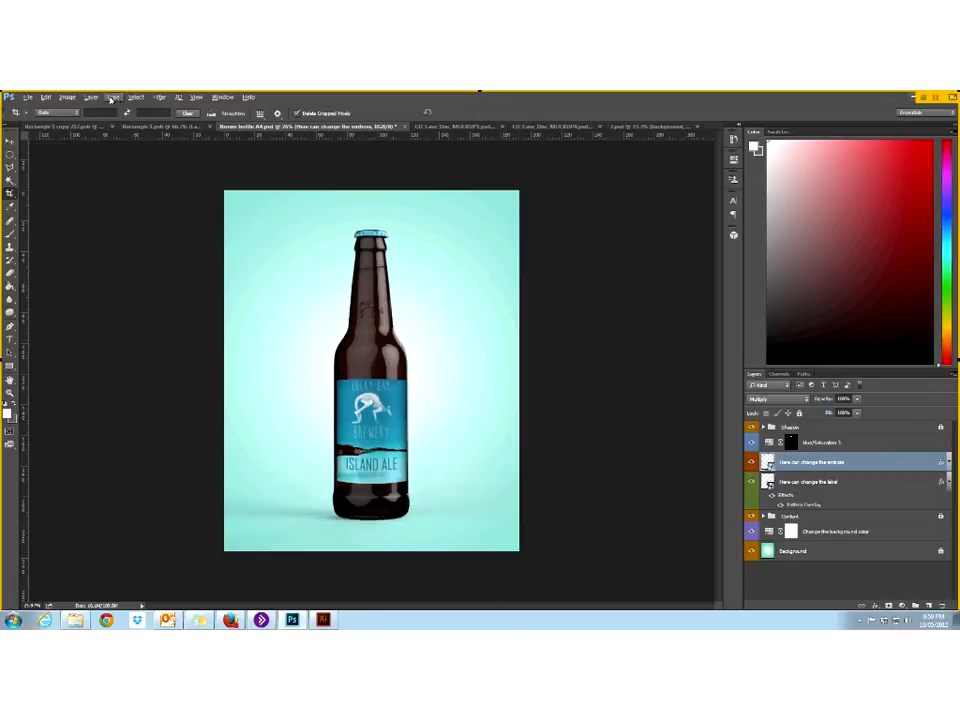
- Flatten the bottle mockup and save it in the Beer Bottle folder as a Maximum quality JPEG named Final concept
{"action": "left_click", "coordinate": [90, 98]}
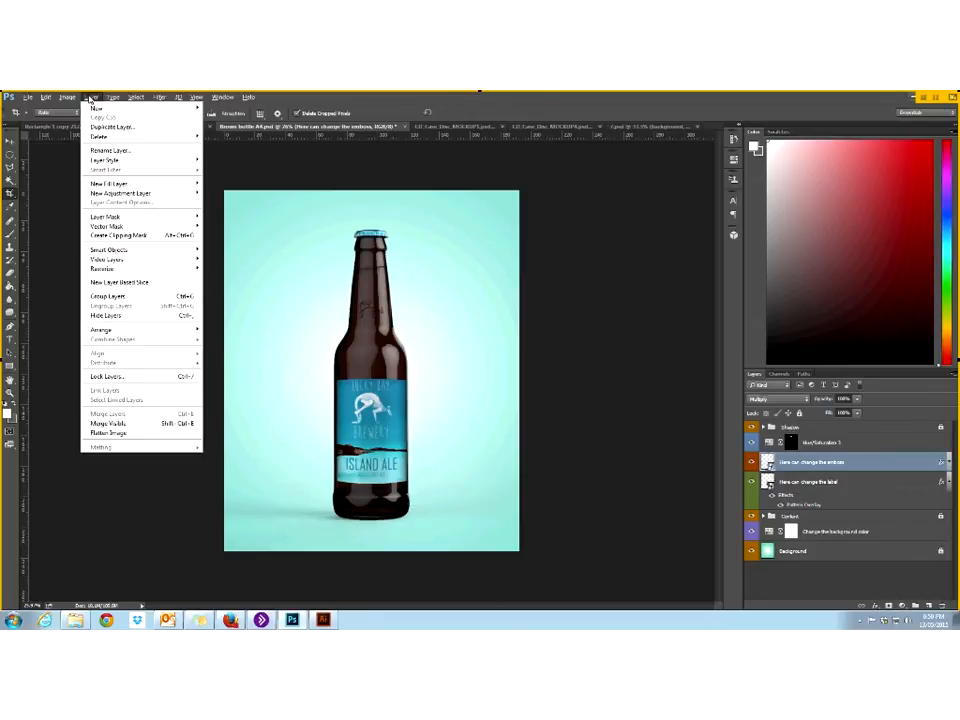
{"action": "left_click", "coordinate": [127, 435]}
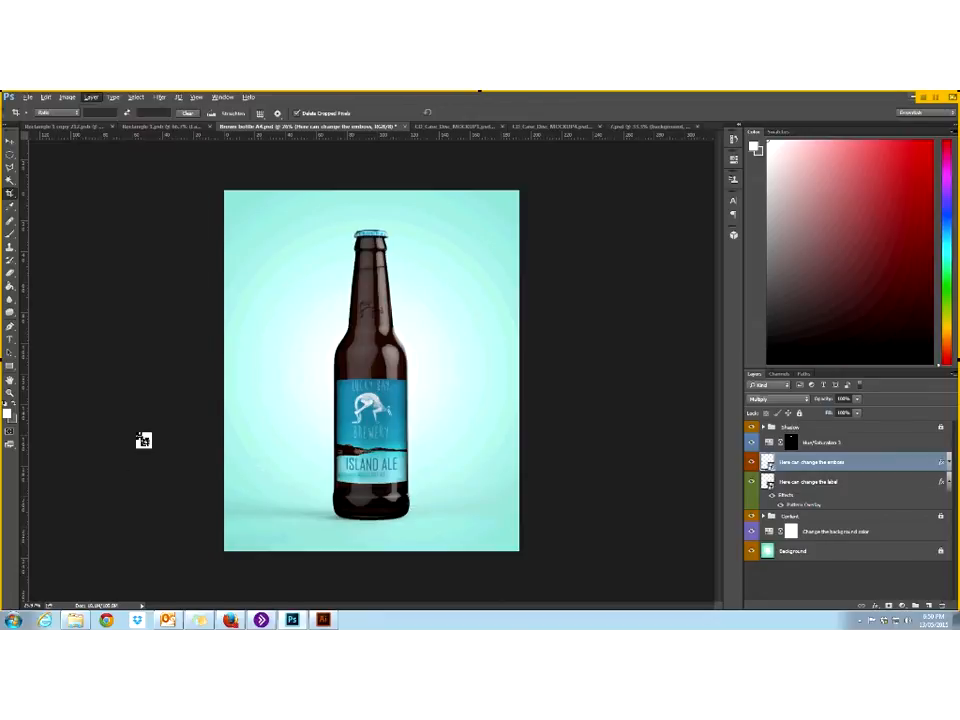
{"action": "left_click", "coordinate": [28, 97]}
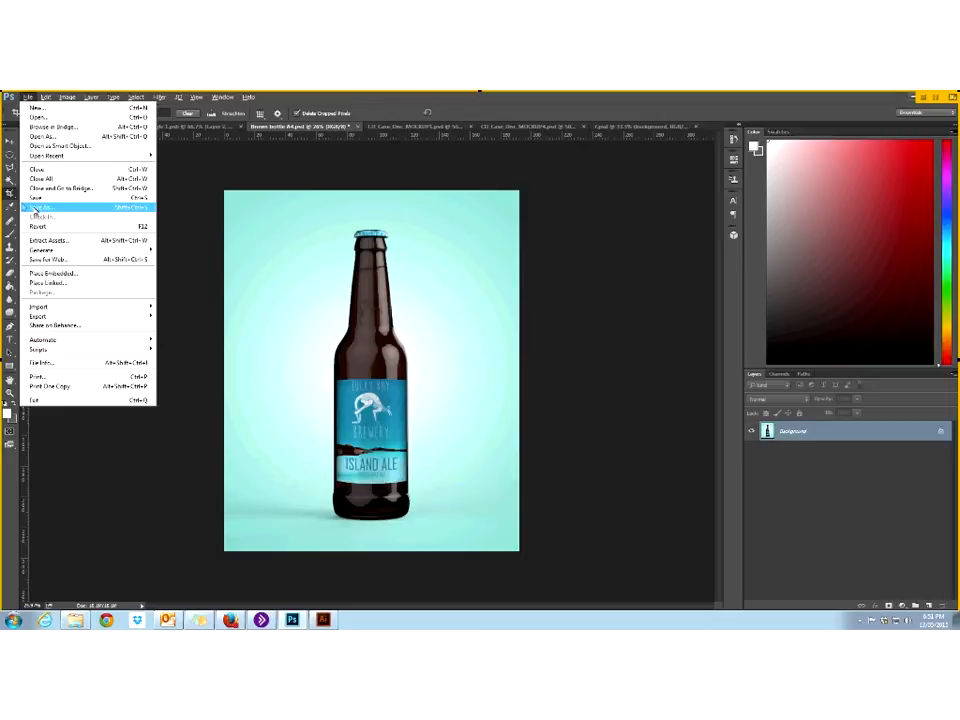
{"action": "left_click", "coordinate": [40, 208]}
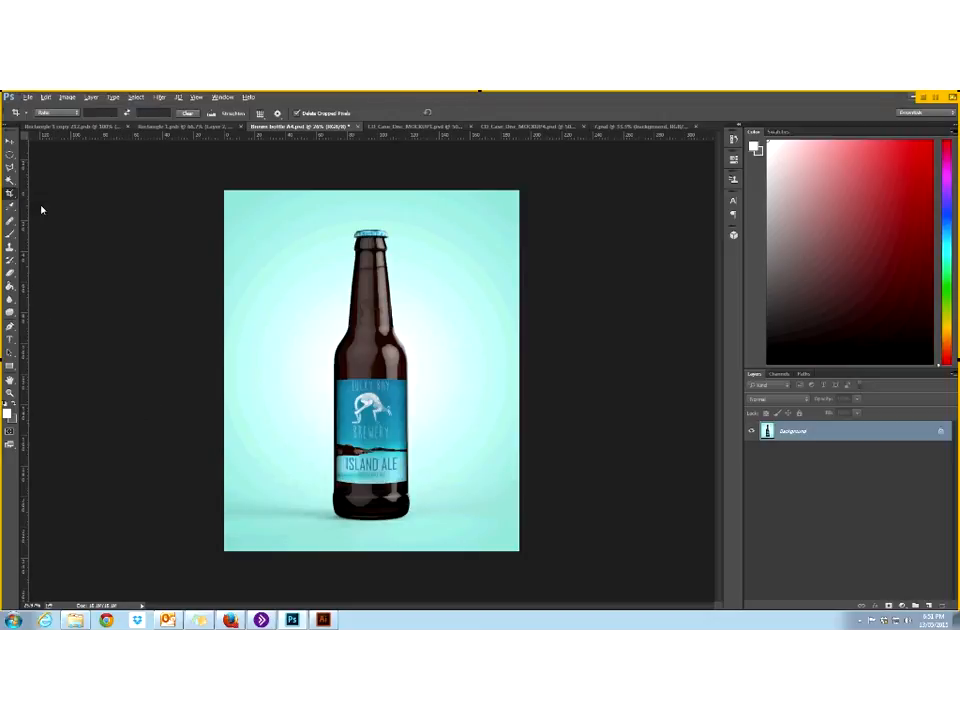
{"action": "left_click_drag", "start_coordinate": [172, 101], "coordinate": [295, 109]}
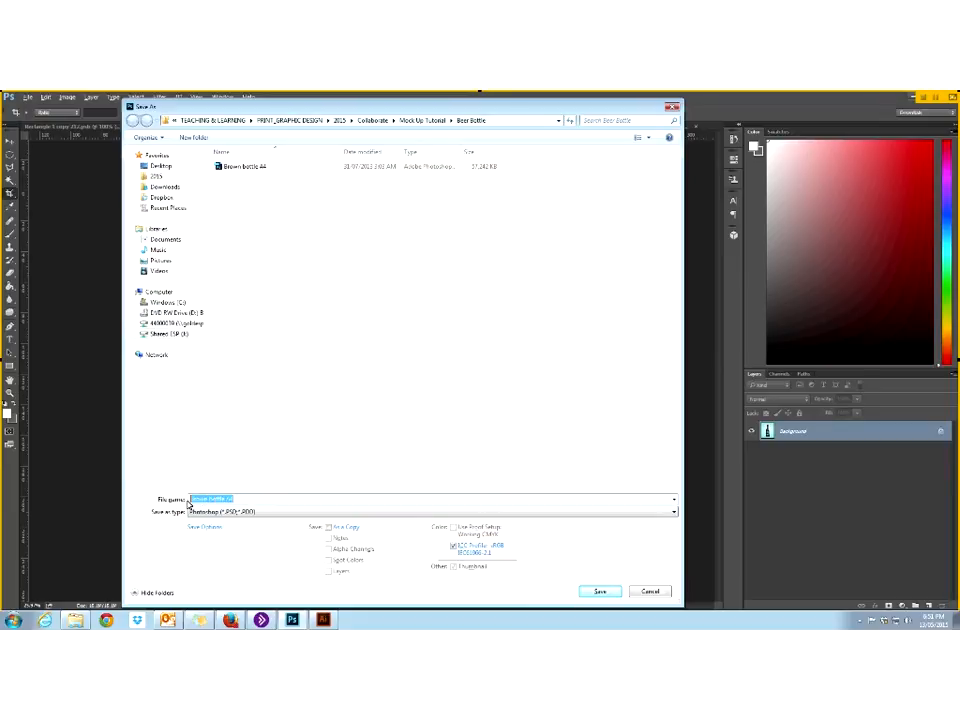
{"action": "type", "text": "Final concept"}
{"action": "left_click", "coordinate": [675, 513]}
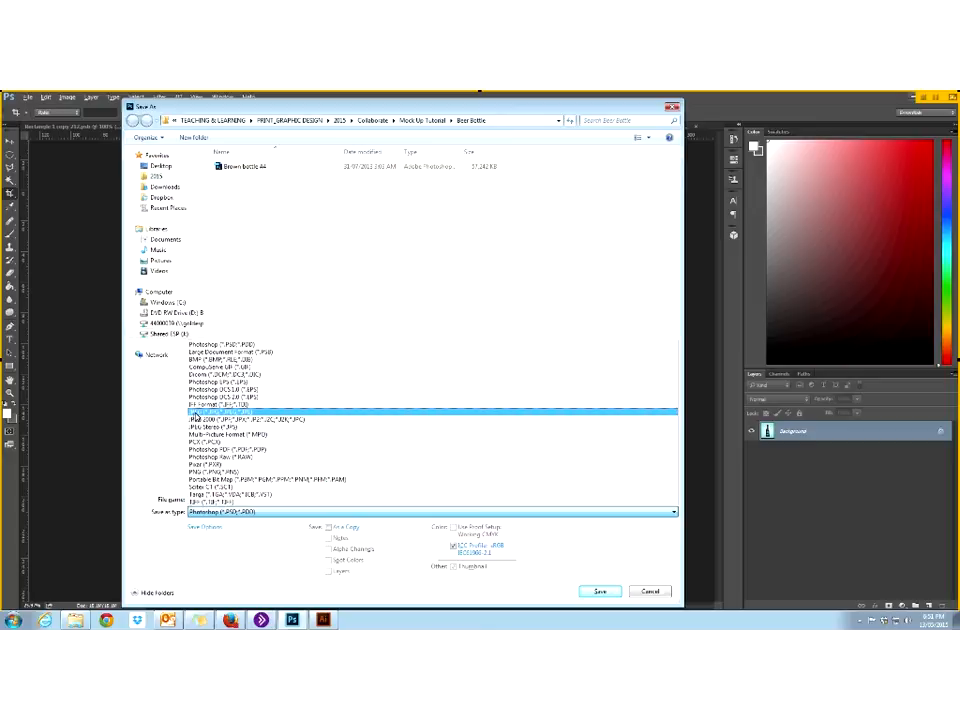
{"action": "left_click", "coordinate": [199, 414]}
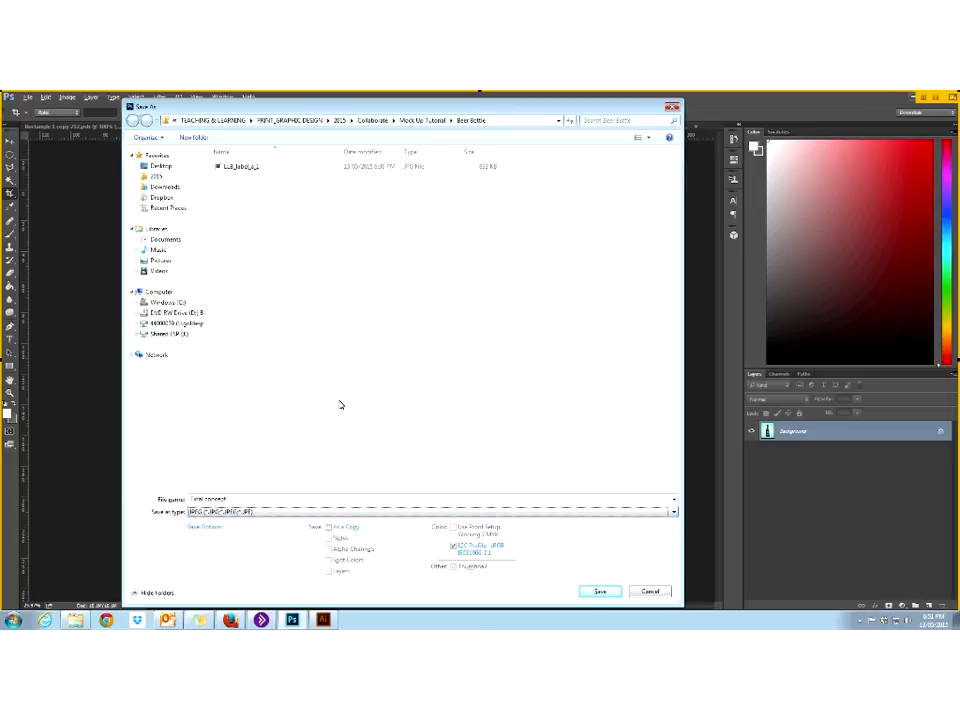
{"action": "left_click", "coordinate": [601, 592]}
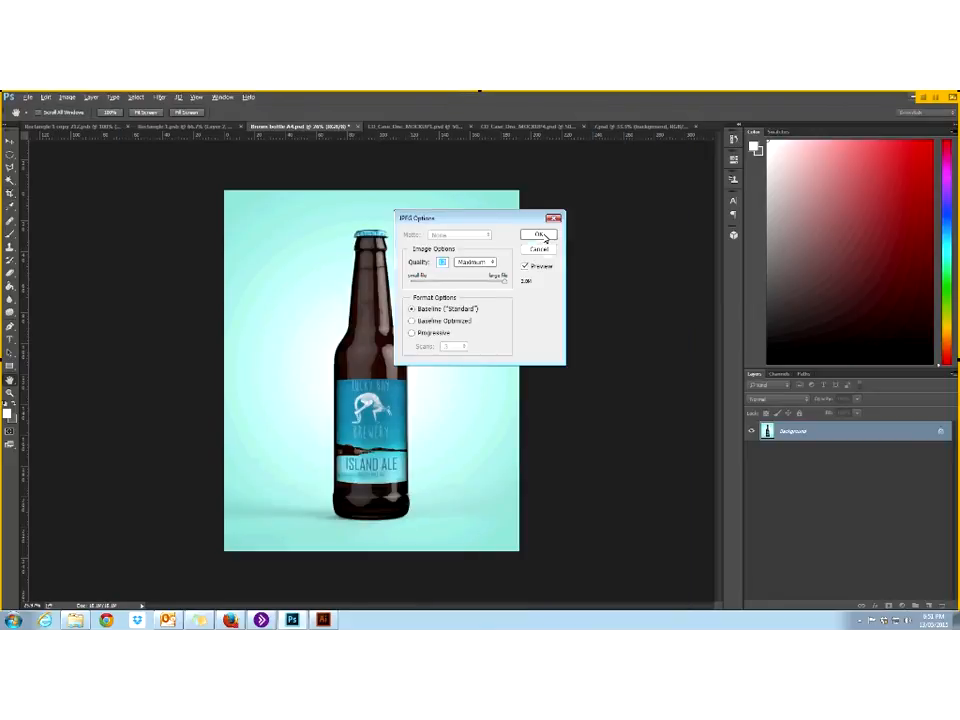
{"action": "left_click", "coordinate": [540, 235]}
- Inspect the neck of the bottle up close in the Final concept image, then view the whole bottle
{"action": "key", "text": "c"}
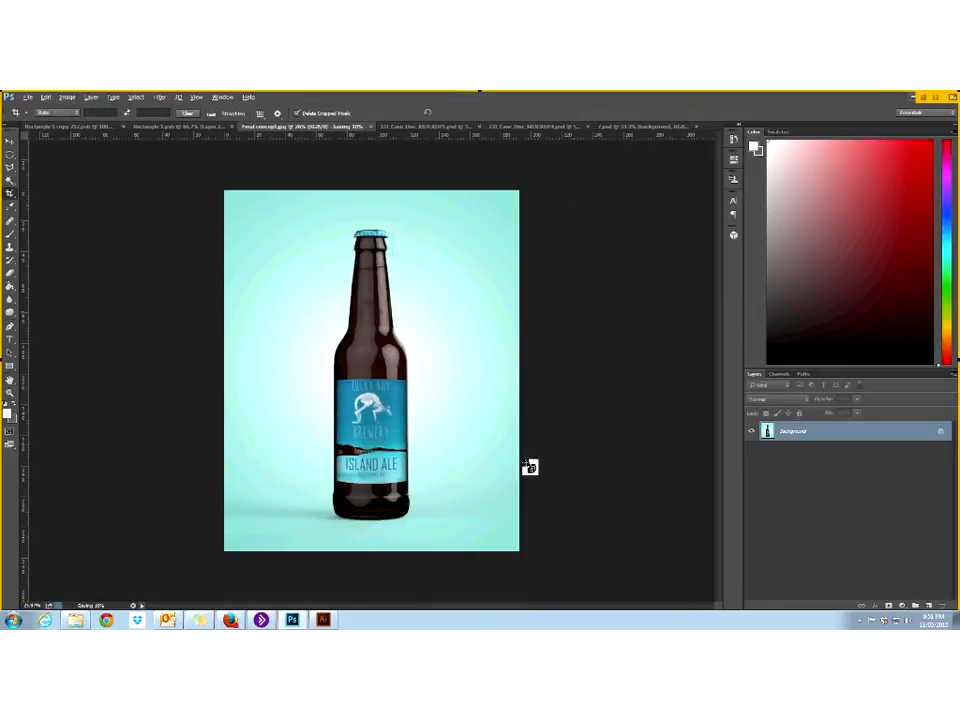
{"action": "key", "text": "z"}
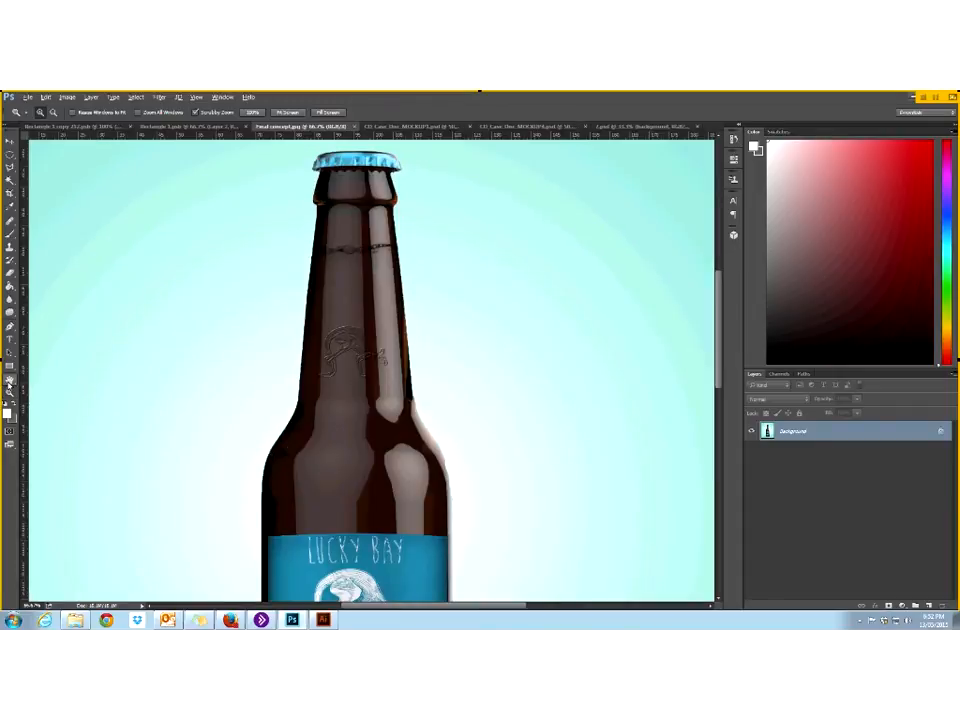
{"action": "left_click", "coordinate": [10, 381]}
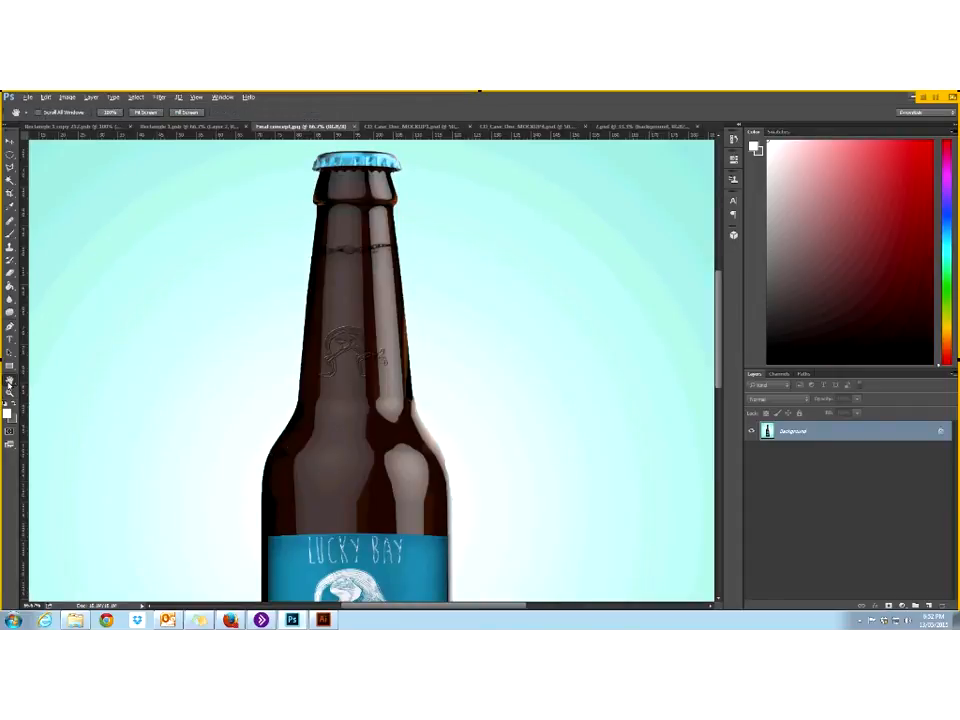
{"action": "double_click", "coordinate": [10, 382]}
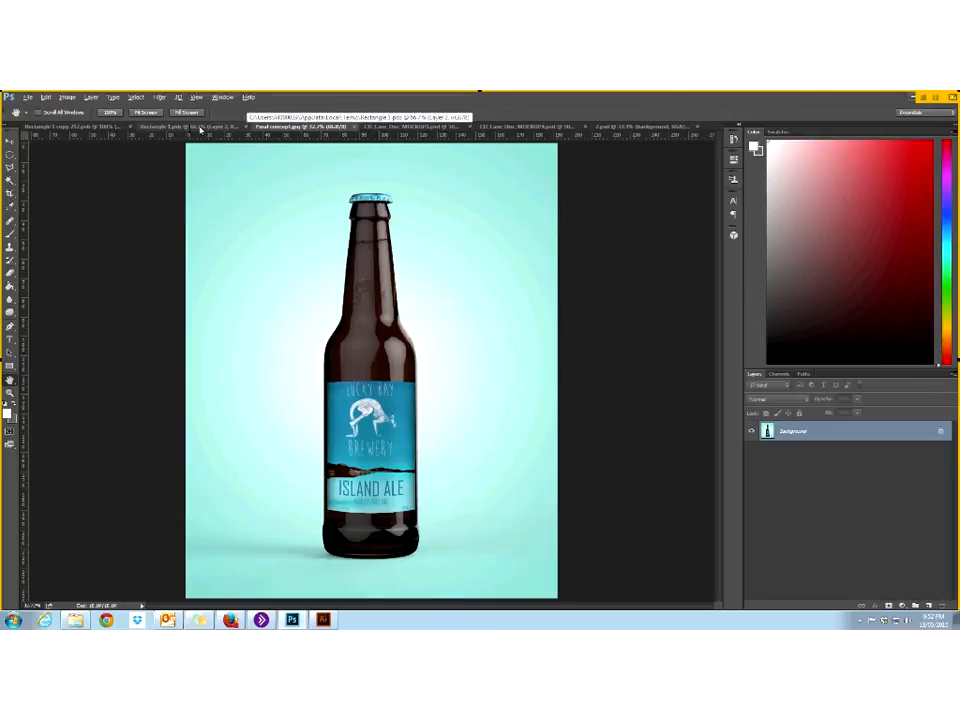
- Close both Rectangle 1 smart object documents and the Final concept image
{"action": "left_click", "coordinate": [130, 128]}
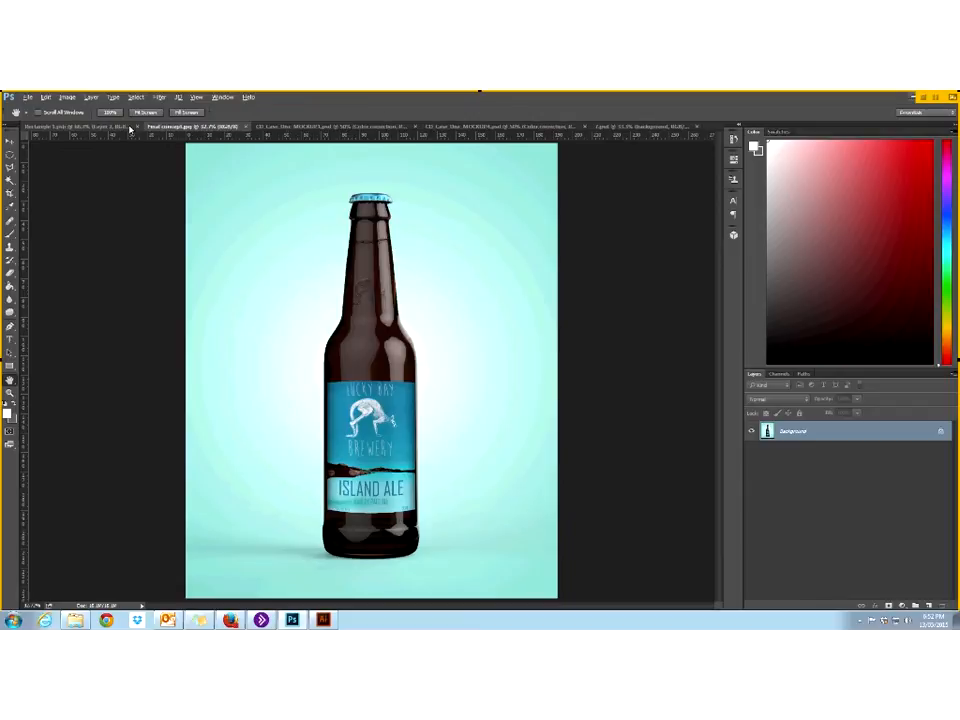
{"action": "left_click", "coordinate": [136, 128]}
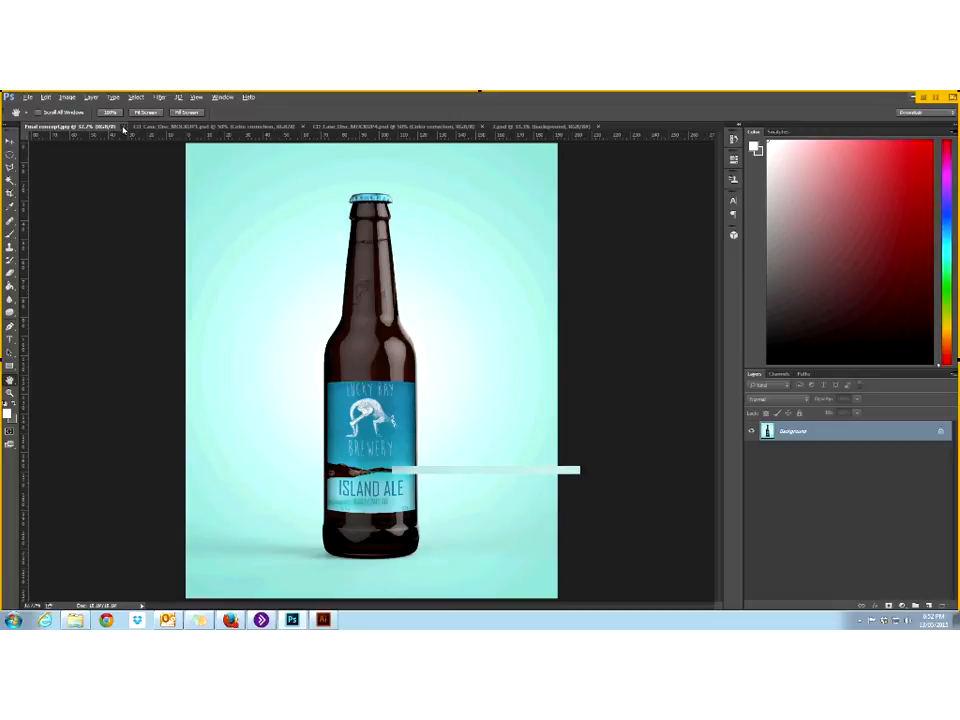
{"action": "left_click", "coordinate": [123, 128]}
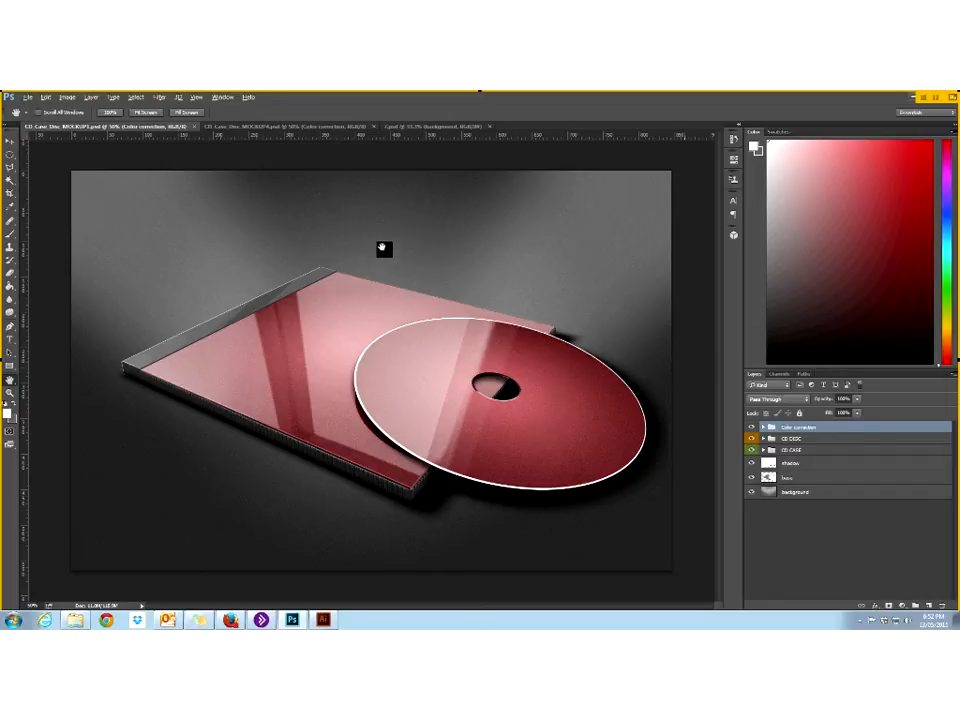
- Compare the CD_Case_Disc_MOCKUP1 and CD_Case_Disc_MOCKUP4 documents, ending on MOCKUP4 with the two stacked cases
{"action": "left_click", "coordinate": [251, 128]}
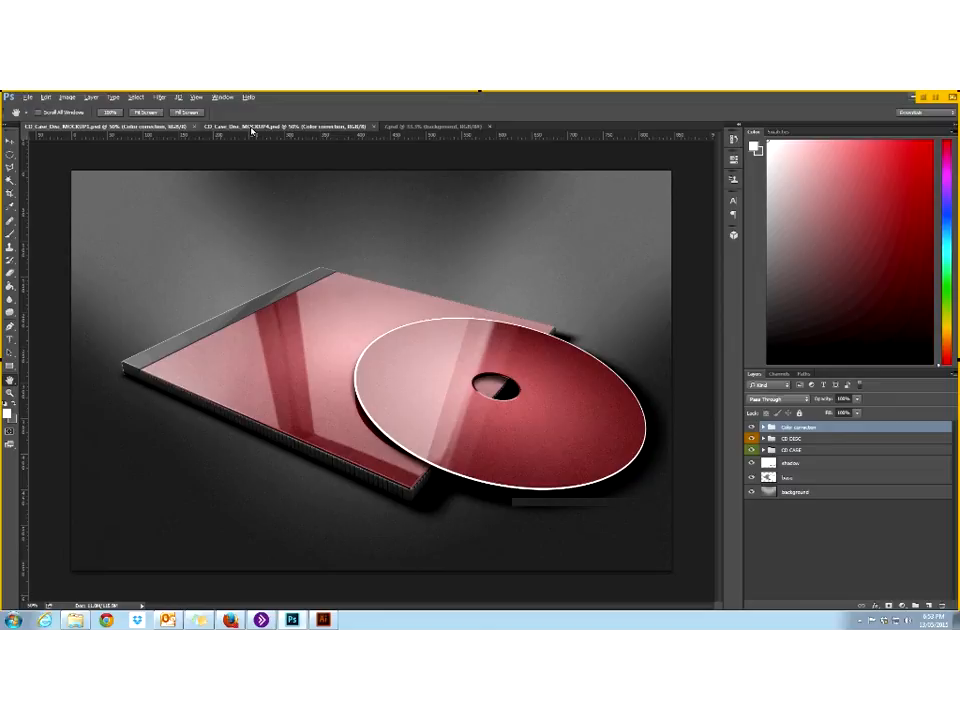
{"action": "left_click", "coordinate": [68, 129]}
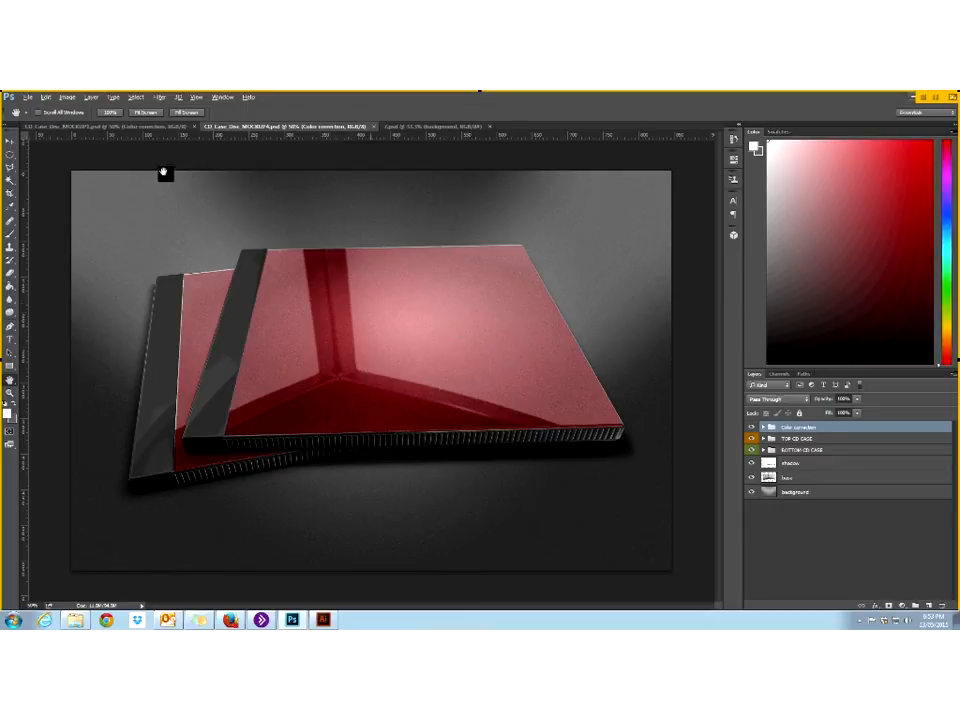
{"action": "left_click", "coordinate": [42, 129]}
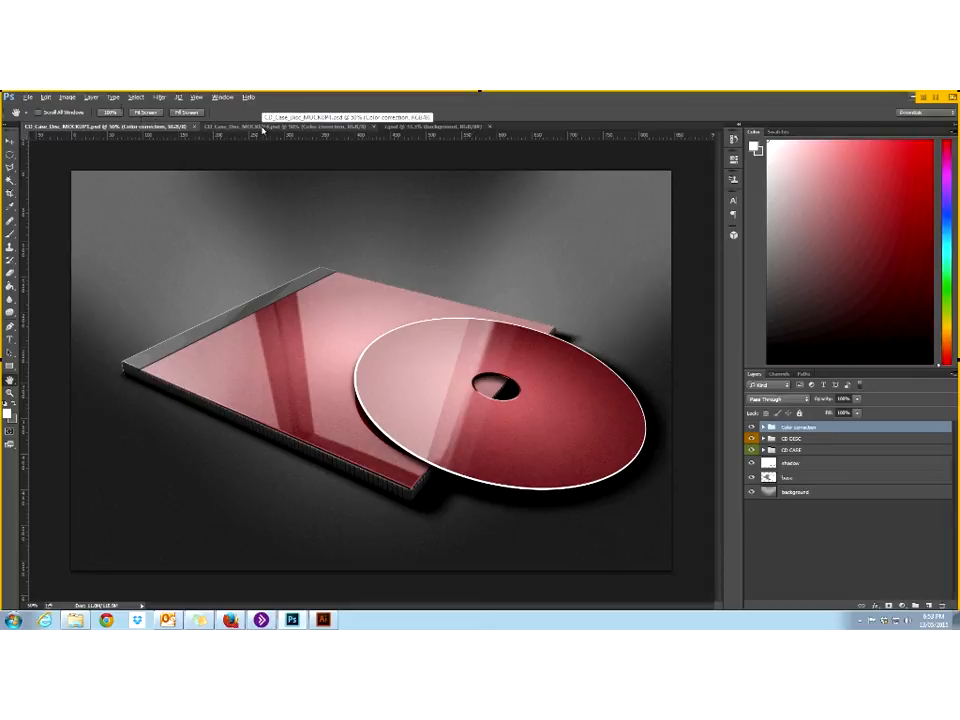
{"action": "left_click", "coordinate": [262, 127]}
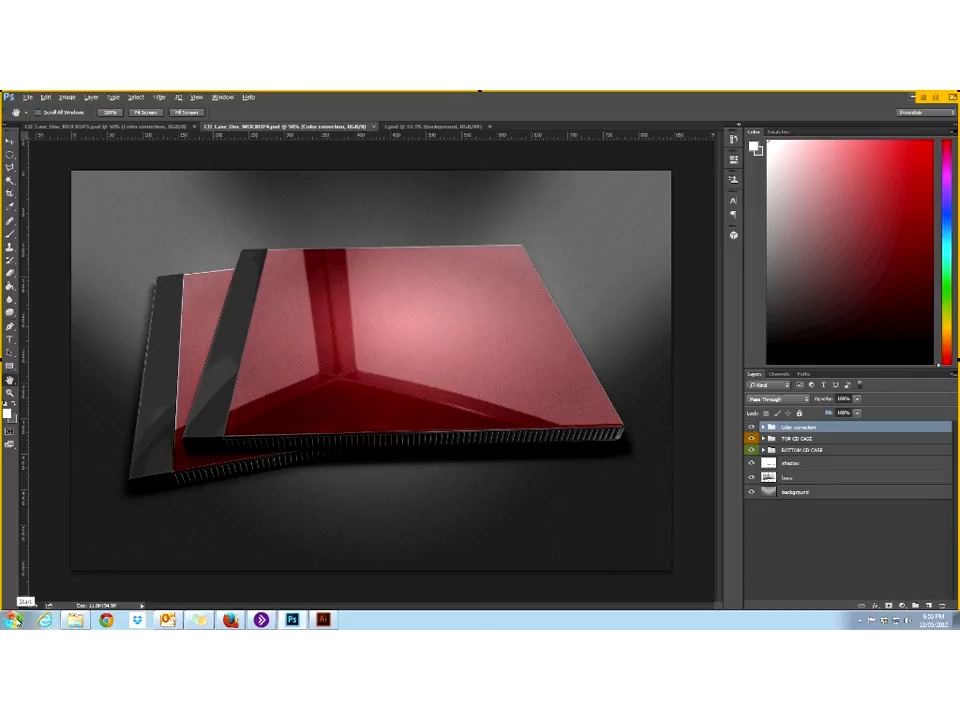
{"action": "left_click", "coordinate": [15, 621]}
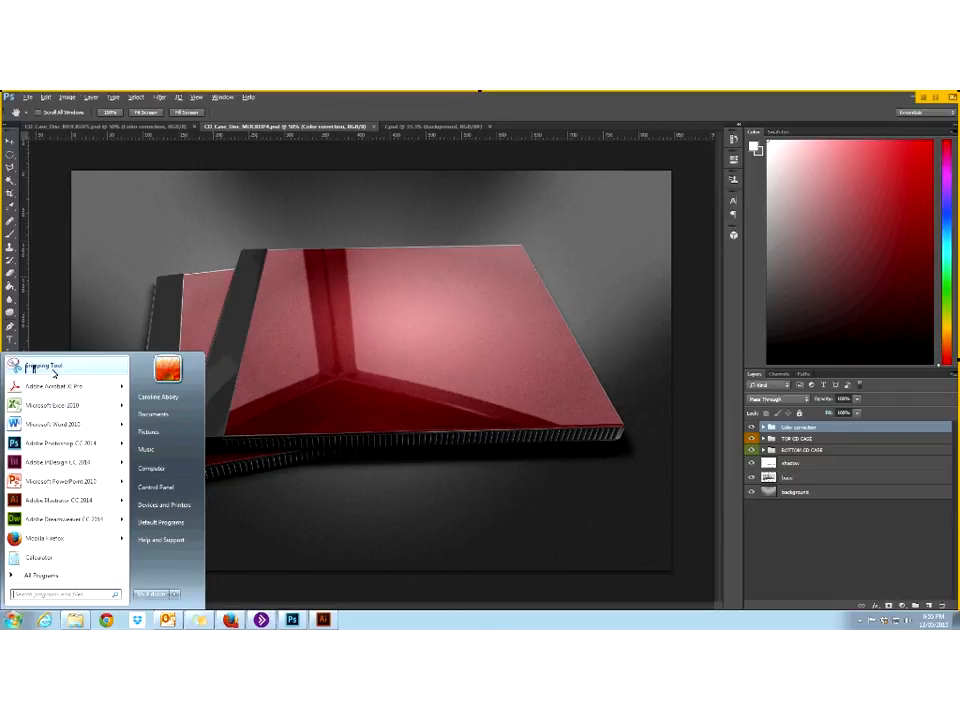
{"action": "left_click", "coordinate": [50, 240]}
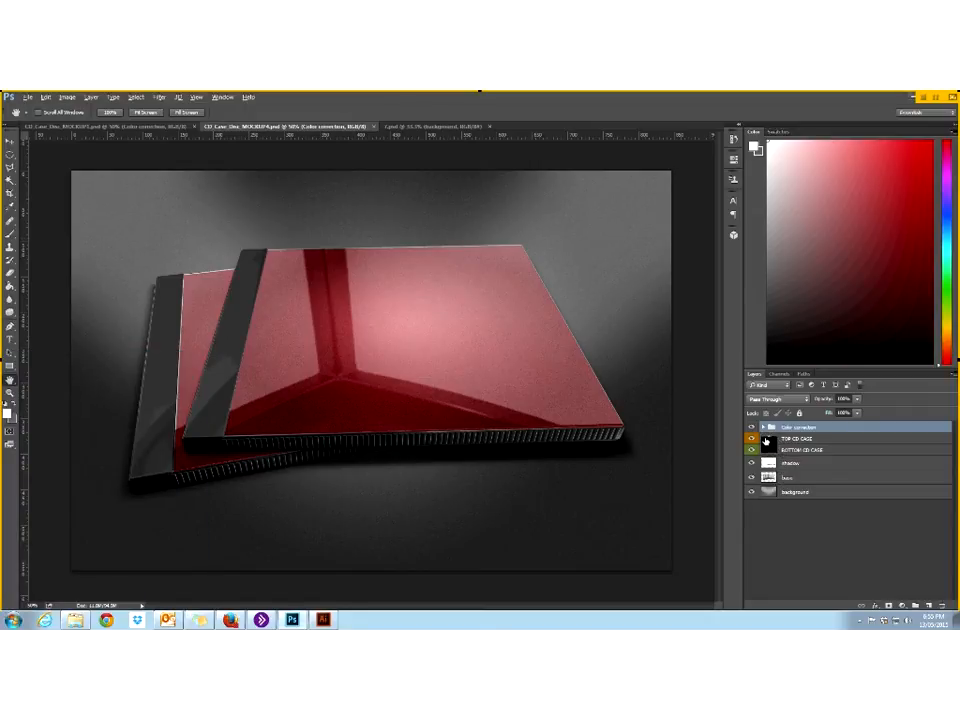
- Expand the TOP CD CASE group and open its COVER - EDIT ME smart object for editing
{"action": "left_click_drag", "start_coordinate": [766, 440], "coordinate": [791, 444]}
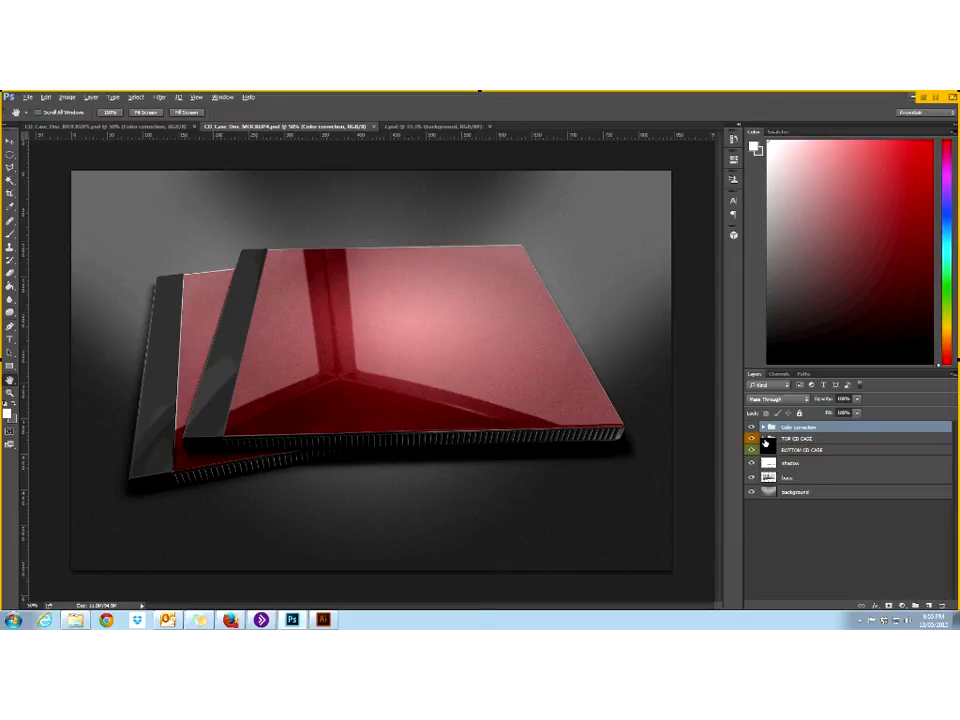
{"action": "left_click", "coordinate": [764, 440]}
{"action": "left_click", "coordinate": [764, 440]}
{"action": "left_click", "coordinate": [764, 440]}
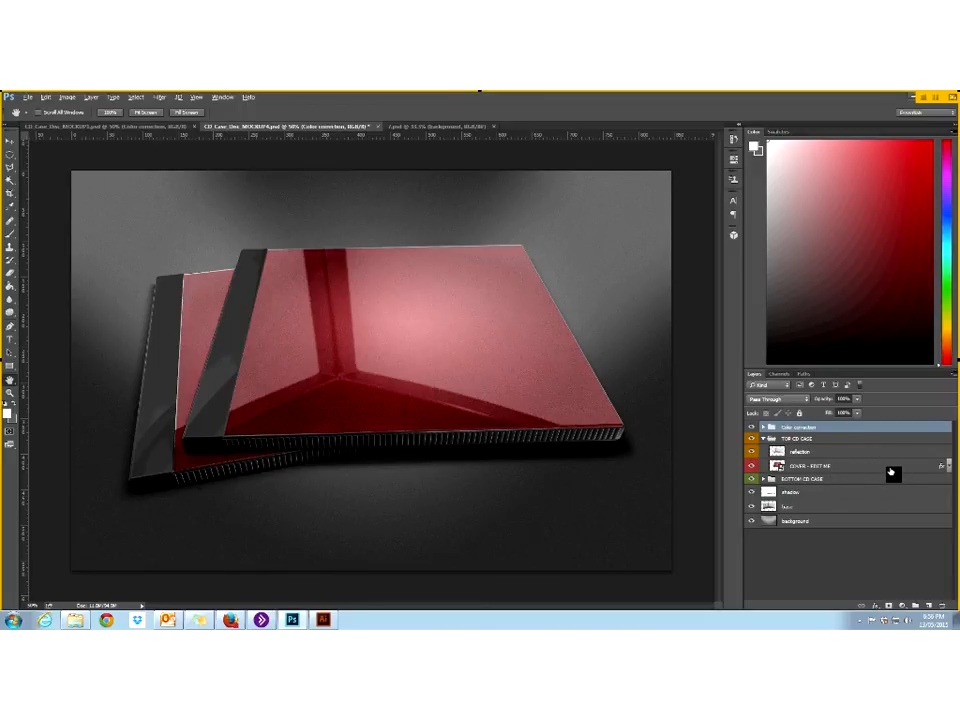
{"action": "left_click", "coordinate": [777, 467]}
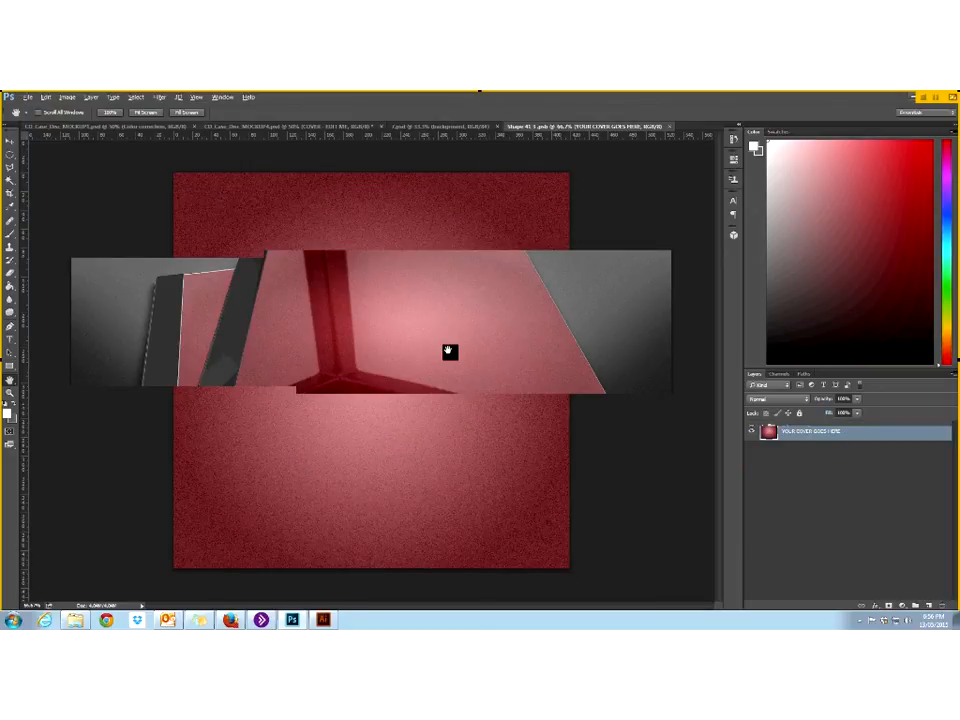
- Open the Front PNG cover artwork from the CD folder inside Mock Up Tutorial
{"action": "left_click", "coordinate": [28, 98]}
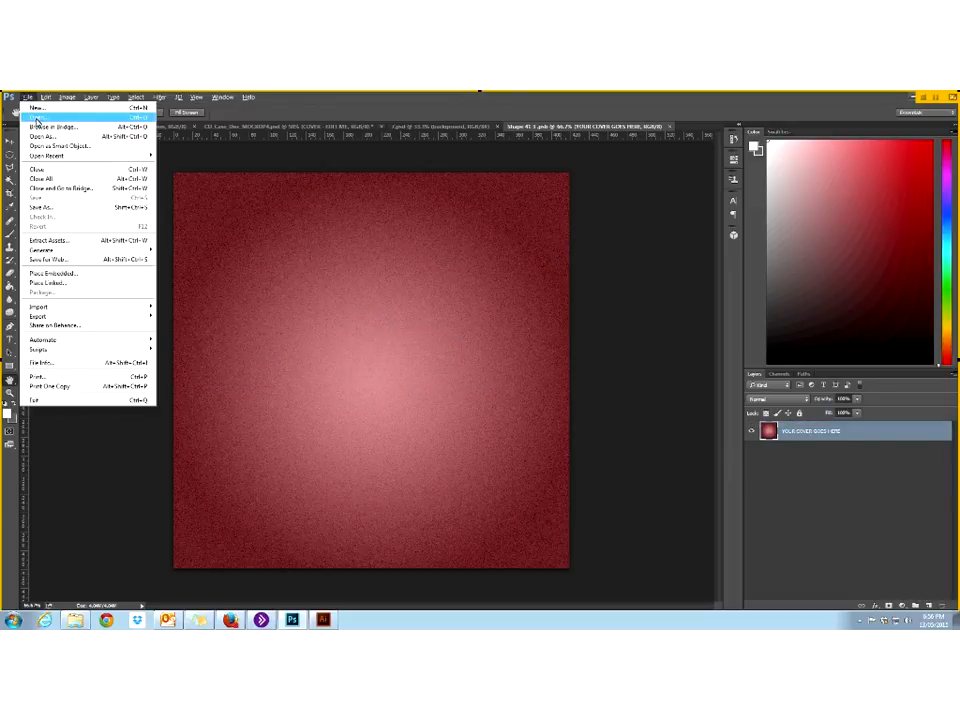
{"action": "left_click", "coordinate": [40, 117]}
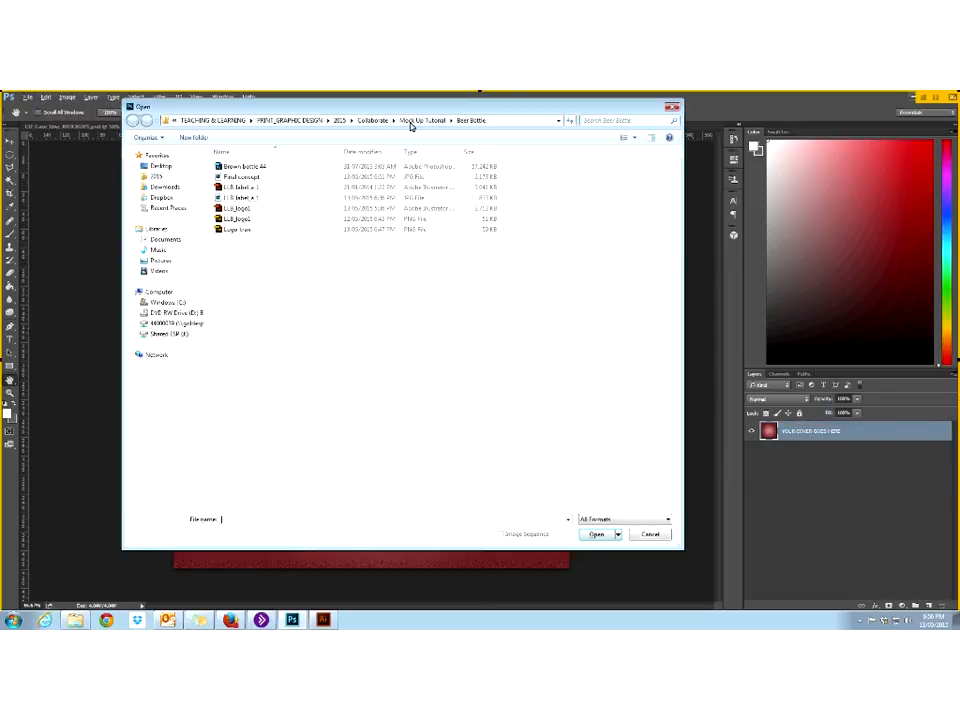
{"action": "left_click", "coordinate": [418, 121]}
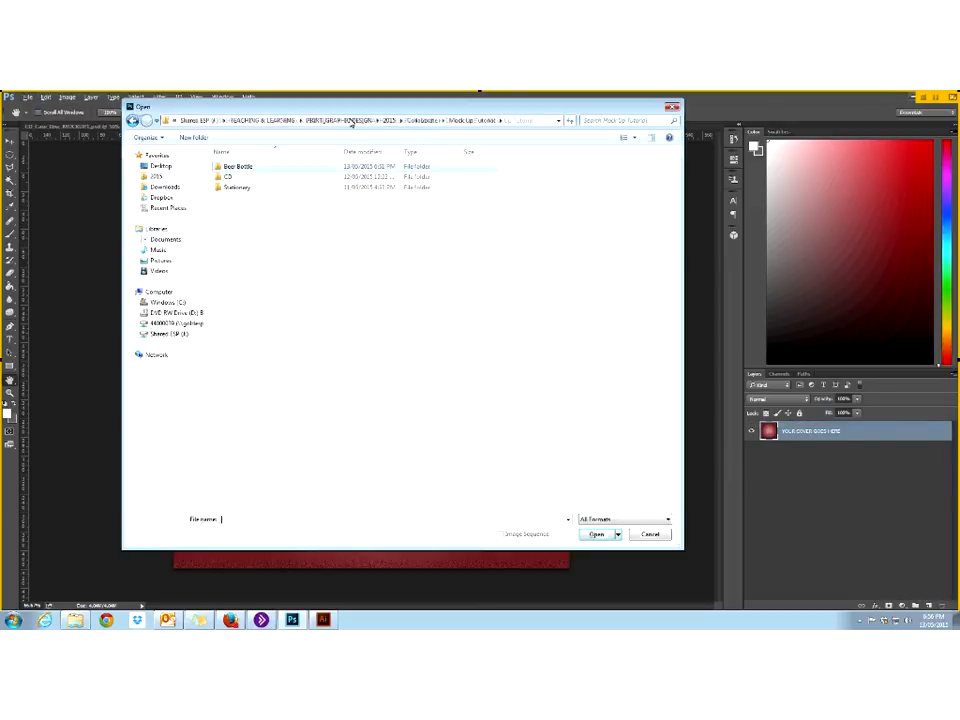
{"action": "double_click", "coordinate": [229, 178]}
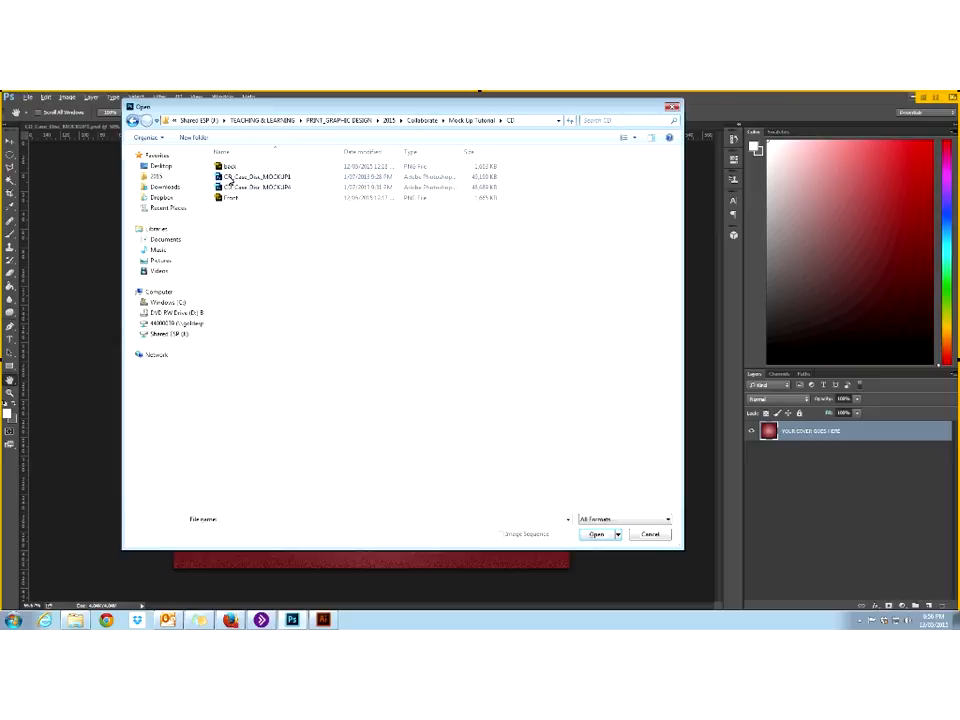
{"action": "left_click", "coordinate": [232, 198]}
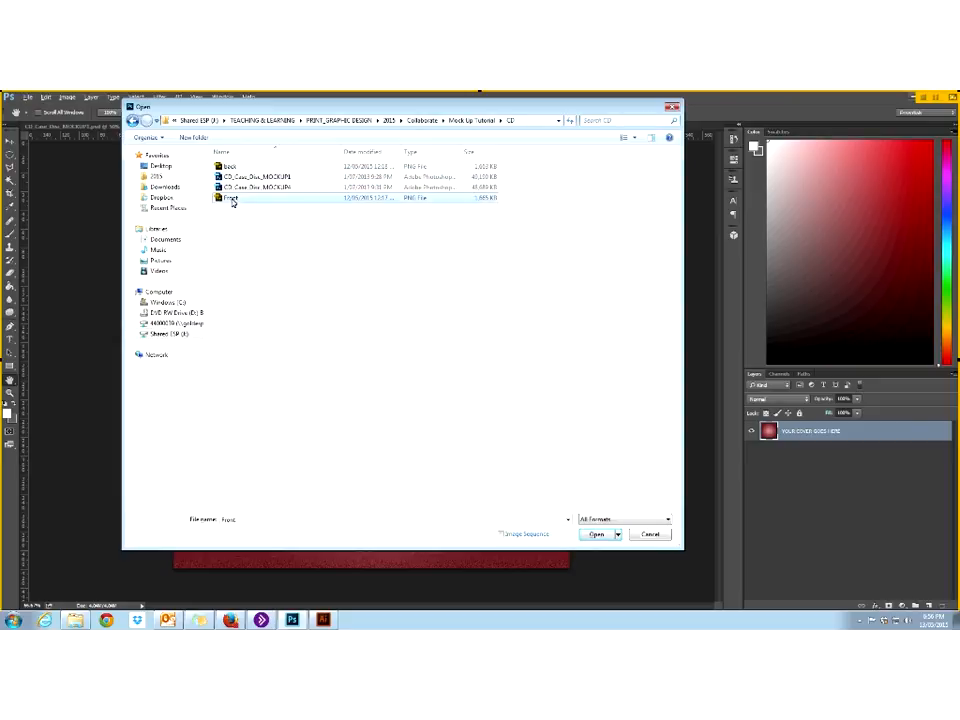
{"action": "left_click", "coordinate": [598, 534]}
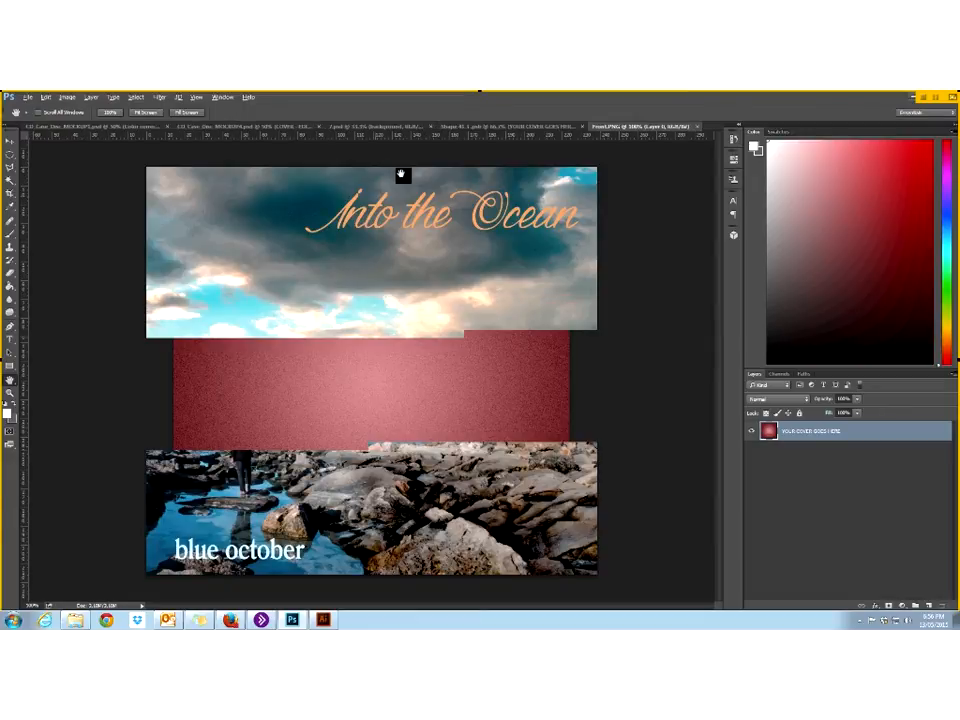
- Copy the Front artwork into the Shape 41 3.psb cover document, scale it to fill the canvas, and return to CD_Case_Disc_MOCKUP4
{"action": "left_click", "coordinate": [222, 97]}
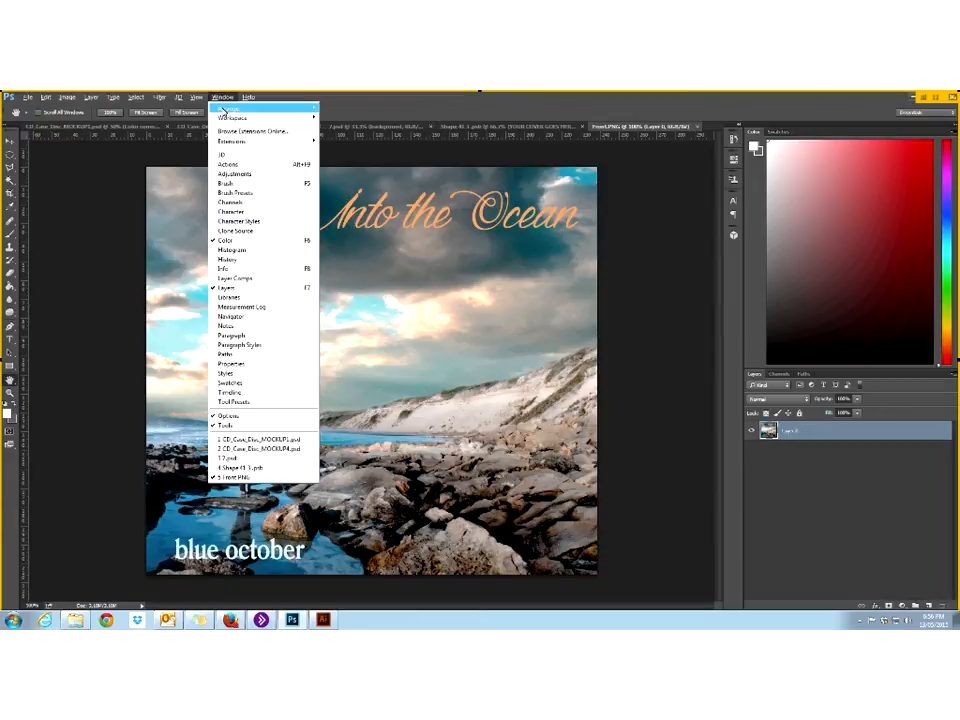
{"action": "mouse_move", "coordinate": [232, 107]}
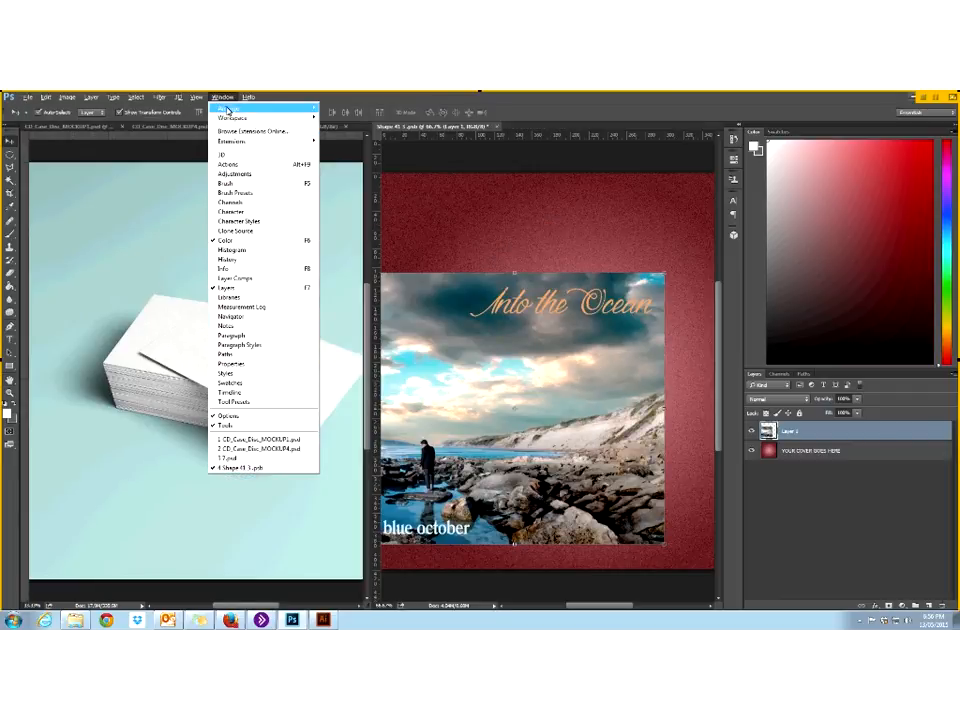
{"action": "mouse_move", "coordinate": [229, 107]}
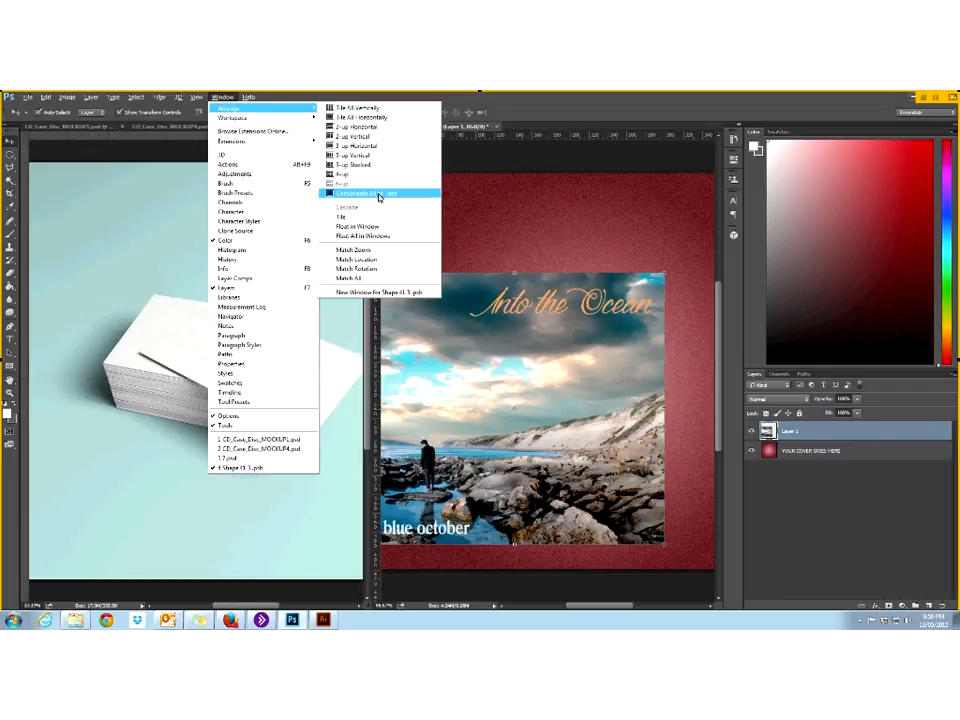
{"action": "left_click", "coordinate": [378, 195]}
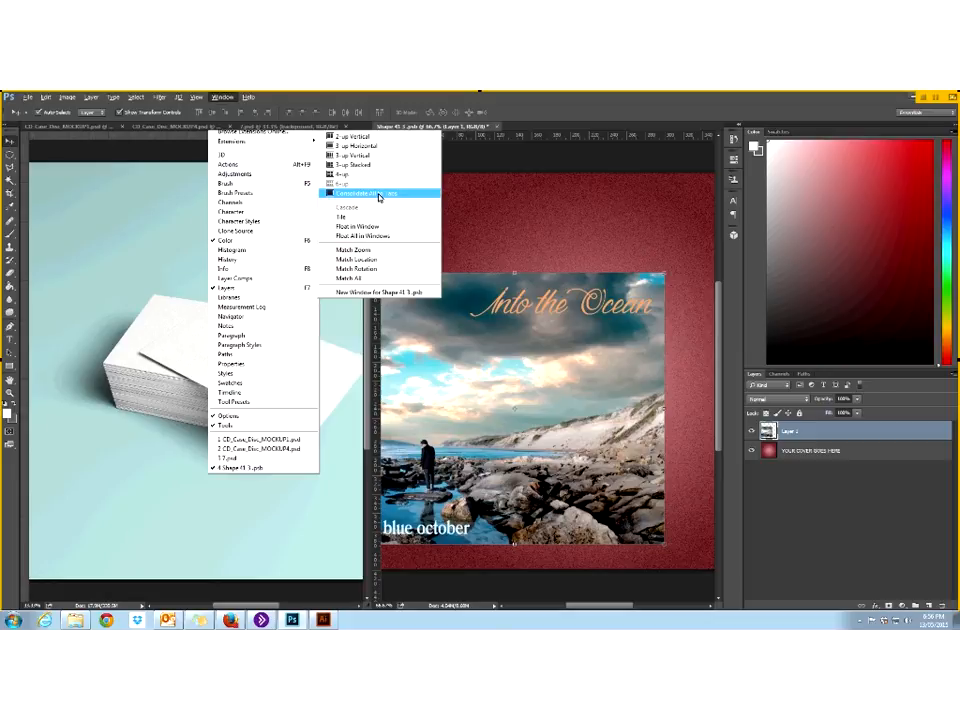
{"action": "left_click", "coordinate": [379, 197]}
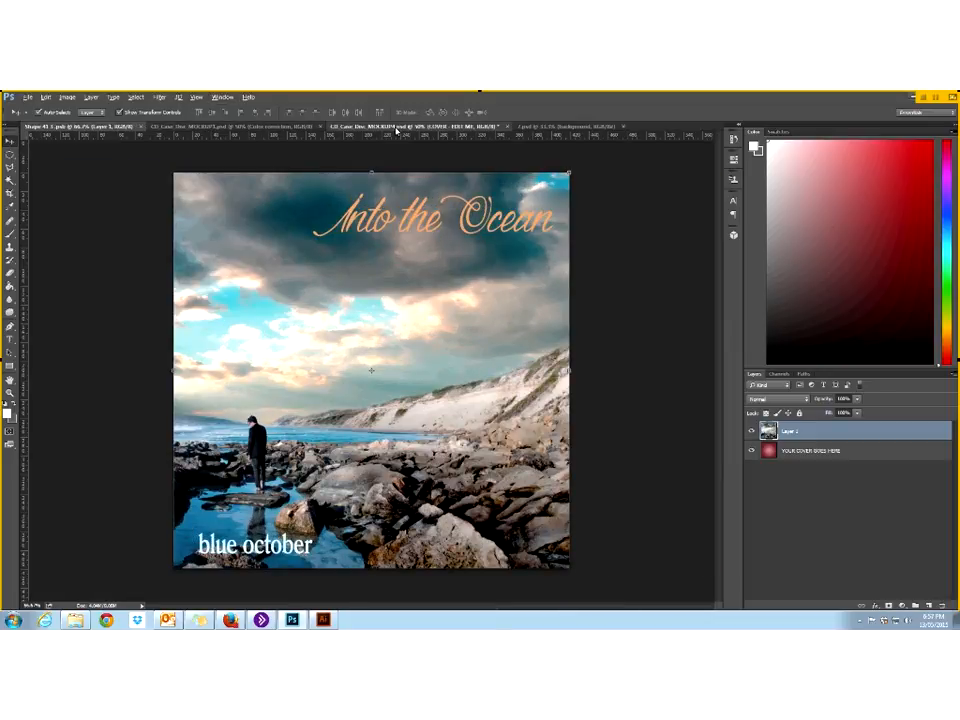
{"action": "left_click", "coordinate": [398, 130]}
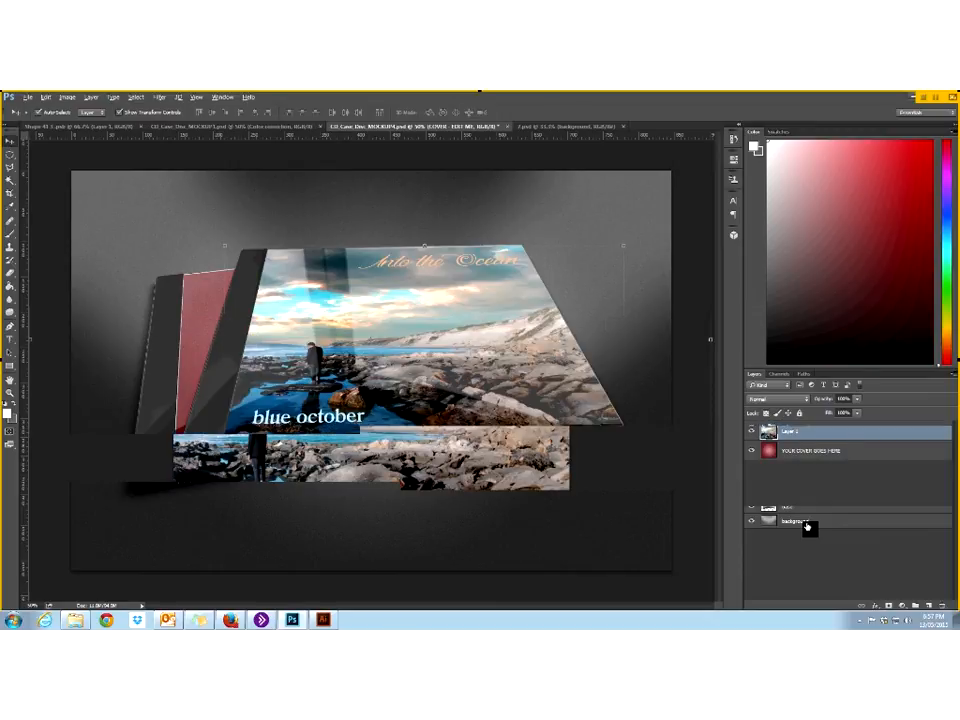
- Place the back PNG artwork from the CD folder in the BOTTOM CD CASE group's COVER - EDIT ME smart object
{"action": "left_click", "coordinate": [806, 525]}
{"action": "left_click", "coordinate": [763, 440]}
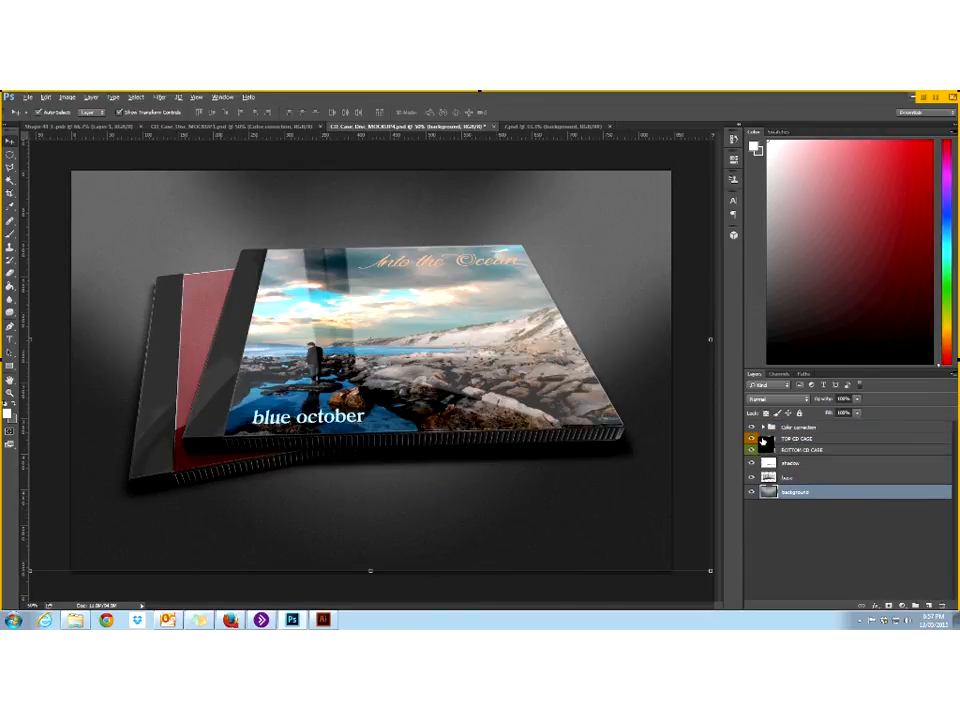
{"action": "left_click", "coordinate": [764, 450]}
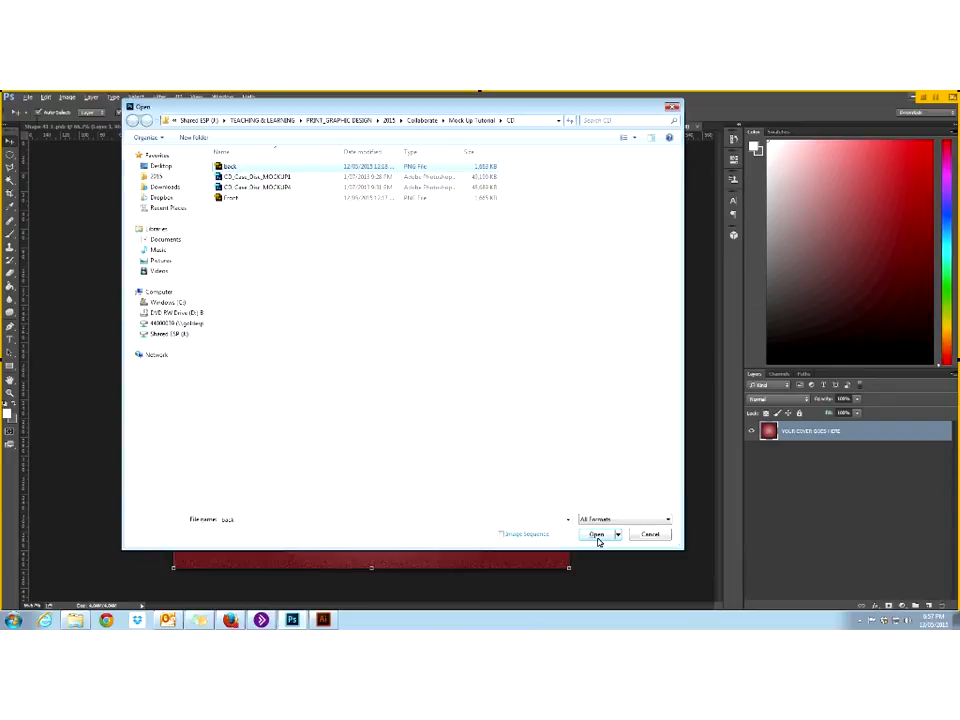
{"action": "left_click", "coordinate": [597, 535]}
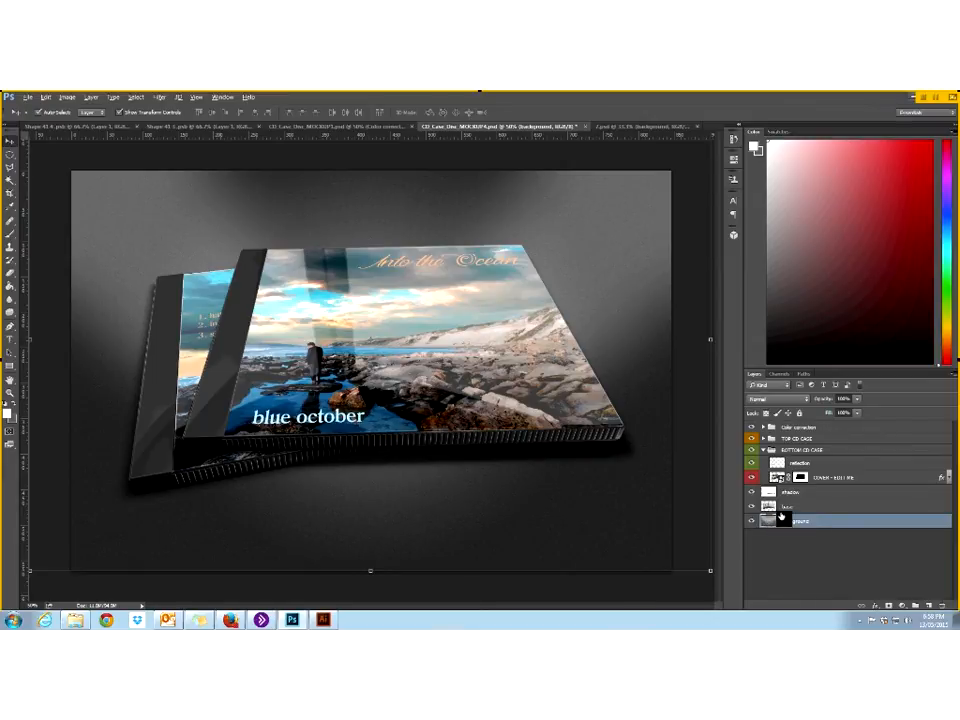
- Try a Levels adjustment on the CD case mockup's background layer with the shadow input at 63
{"action": "left_click", "coordinate": [66, 97]}
{"action": "mouse_move", "coordinate": [75, 123]}
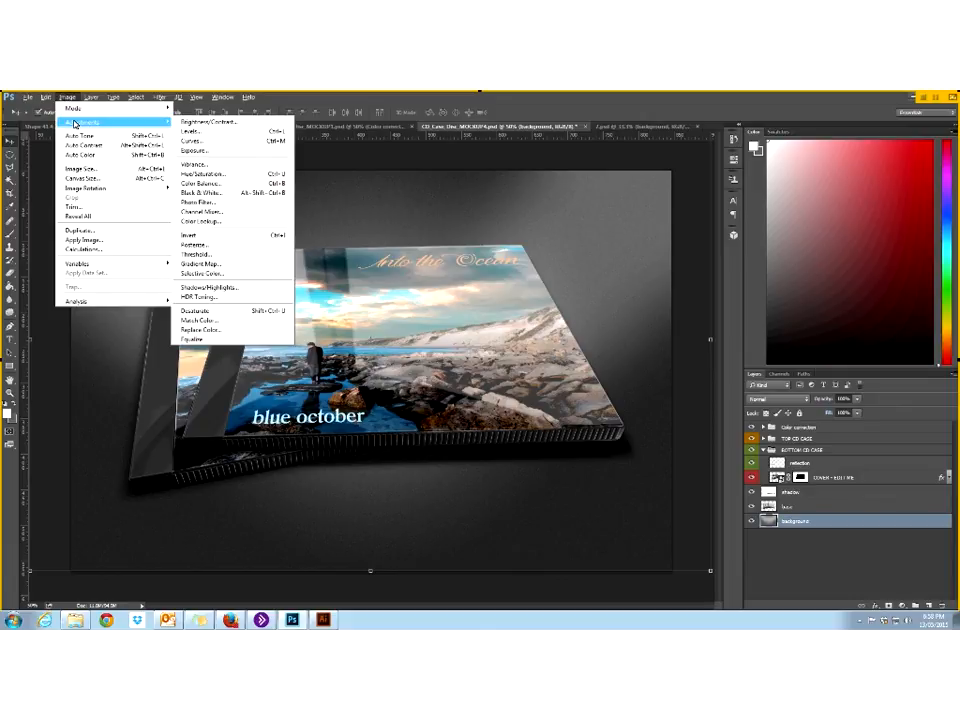
{"action": "left_click", "coordinate": [203, 133]}
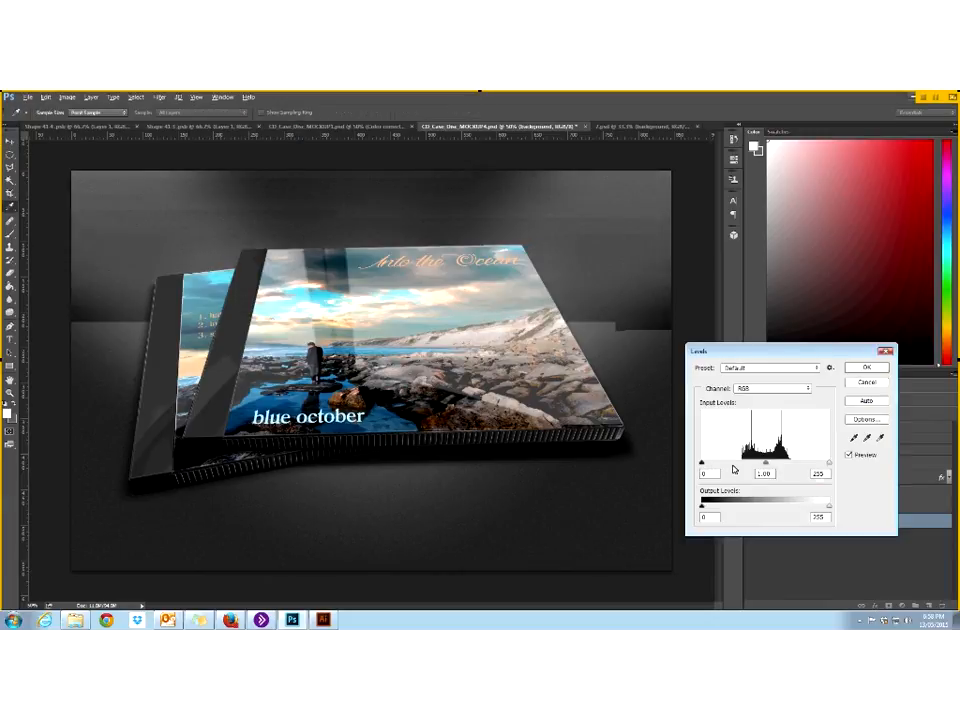
{"action": "left_click_drag", "start_coordinate": [701, 463], "coordinate": [733, 463]}
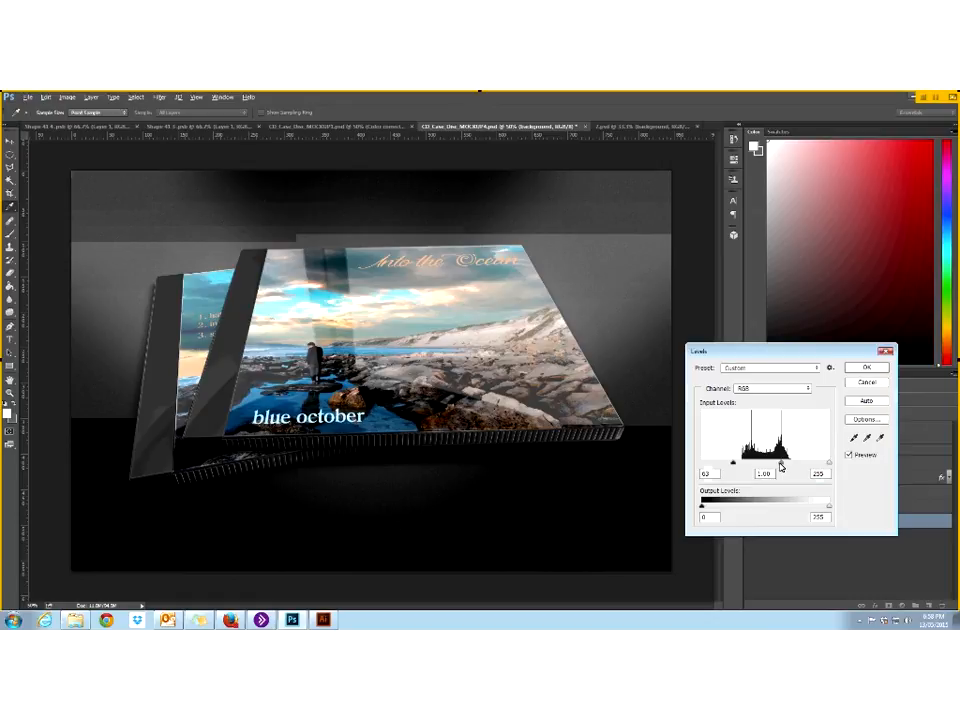
{"action": "key", "text": "ctrl+z"}
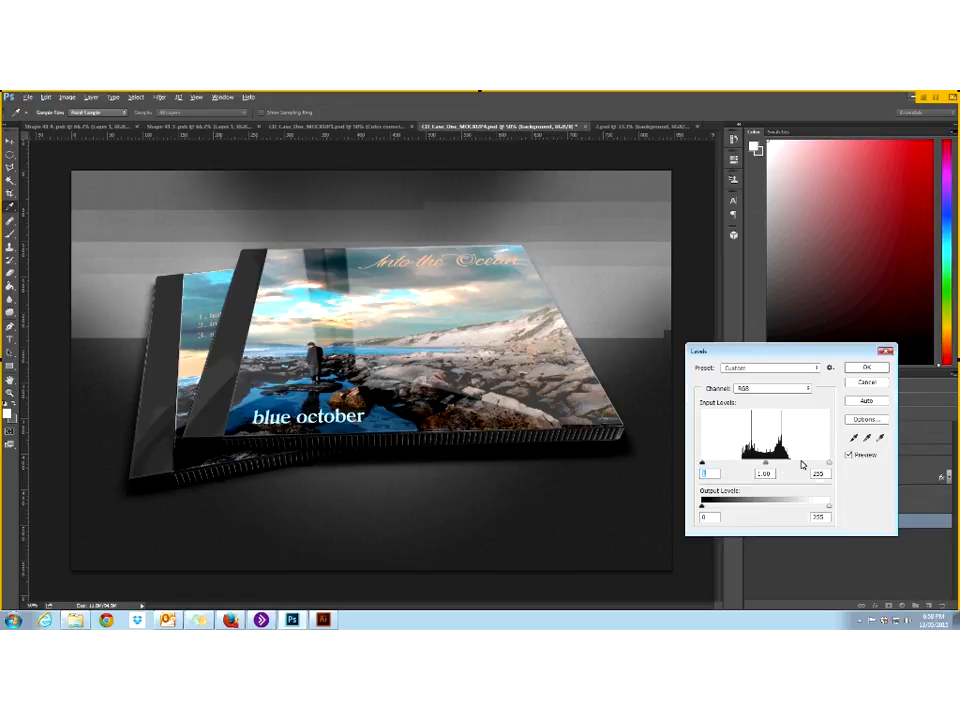
{"action": "left_click", "coordinate": [876, 386]}
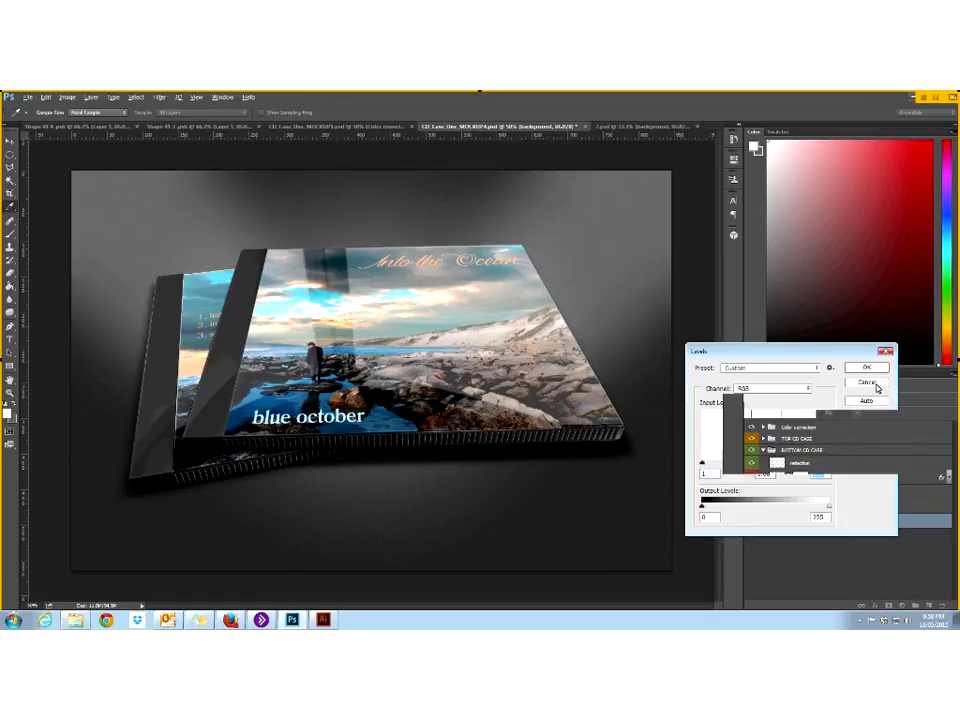
{"action": "key", "text": "v"}
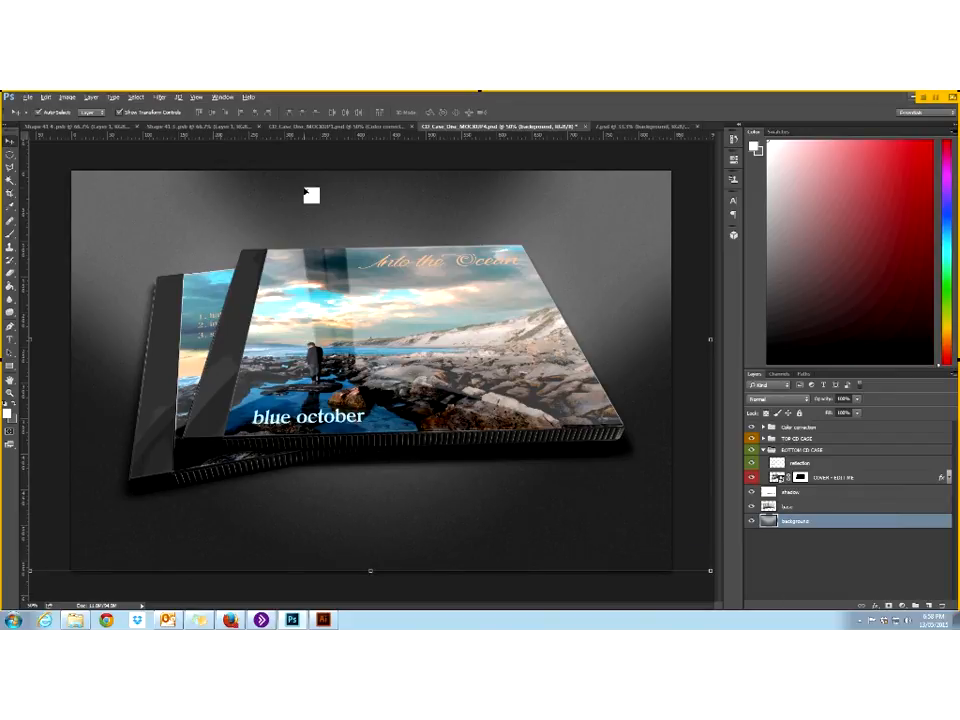
- Close CD_Case_Disc_MOCKUP4 without saving and close both Shape 41 cover smart object documents
{"action": "left_click", "coordinate": [586, 127]}
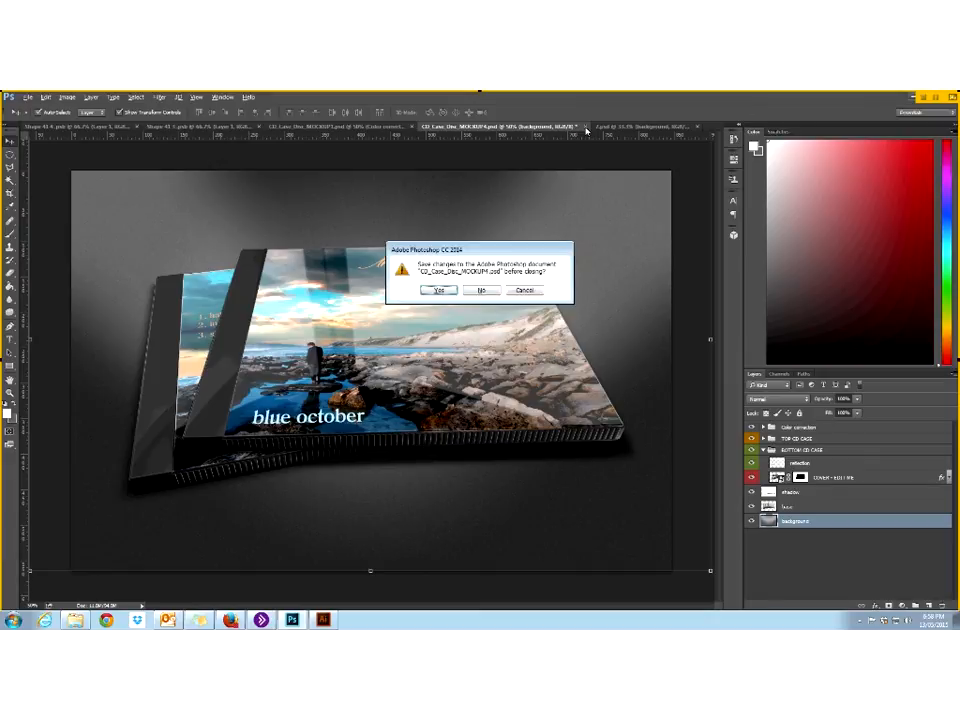
{"action": "left_click", "coordinate": [485, 291]}
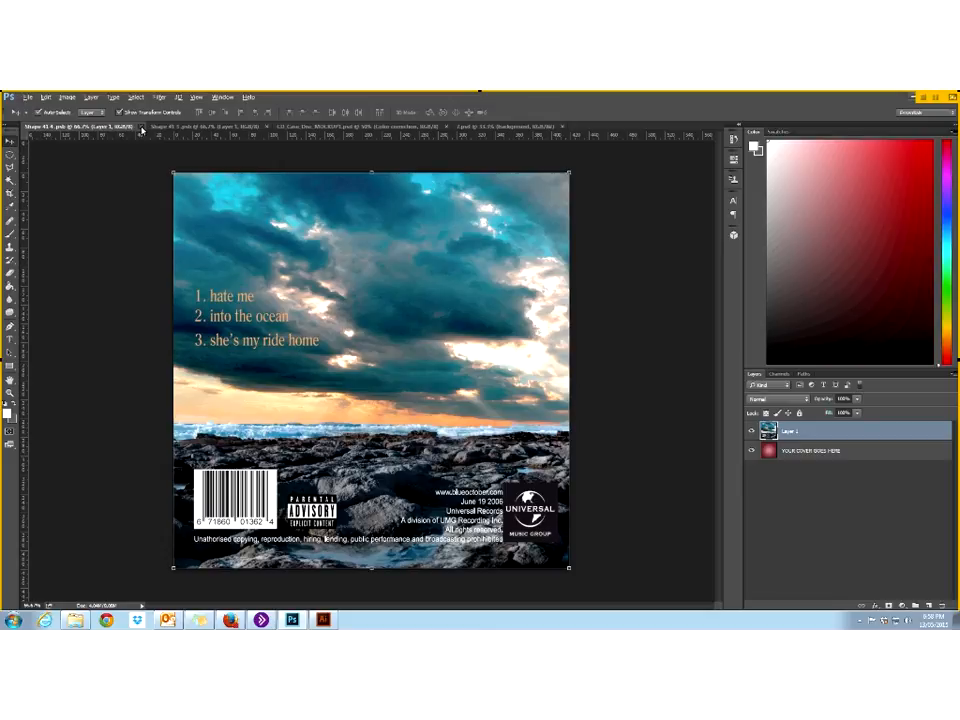
{"action": "left_click", "coordinate": [141, 130]}
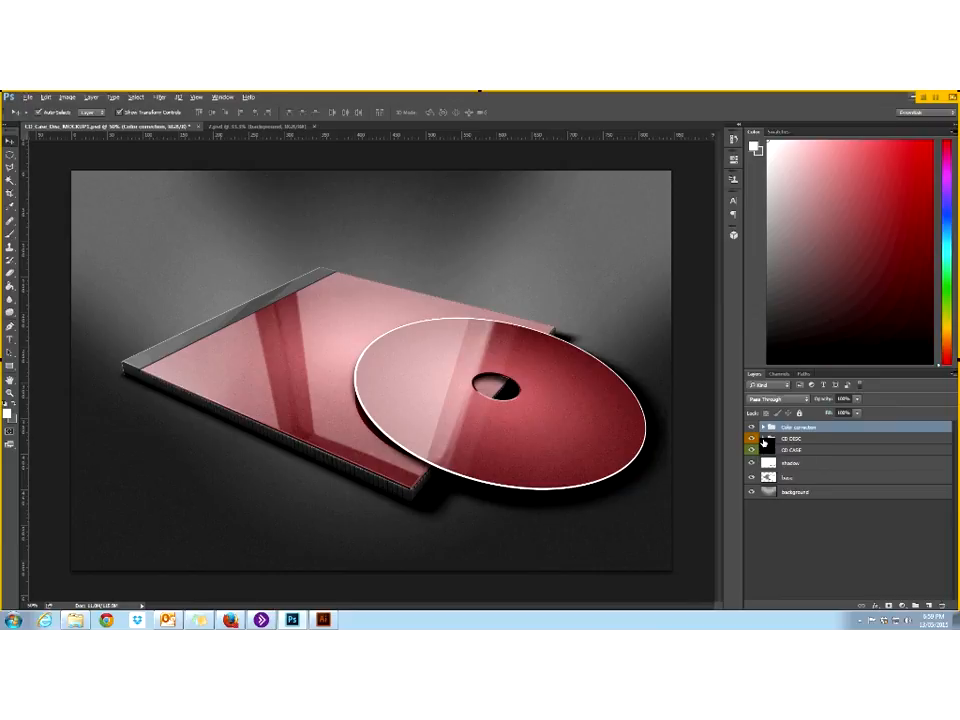
- Open the CD DISC group's COVER - EDIT ME smart object in CD_Case_Disc_MOCKUP1, and open the Front PNG artwork
{"action": "left_click", "coordinate": [763, 439]}
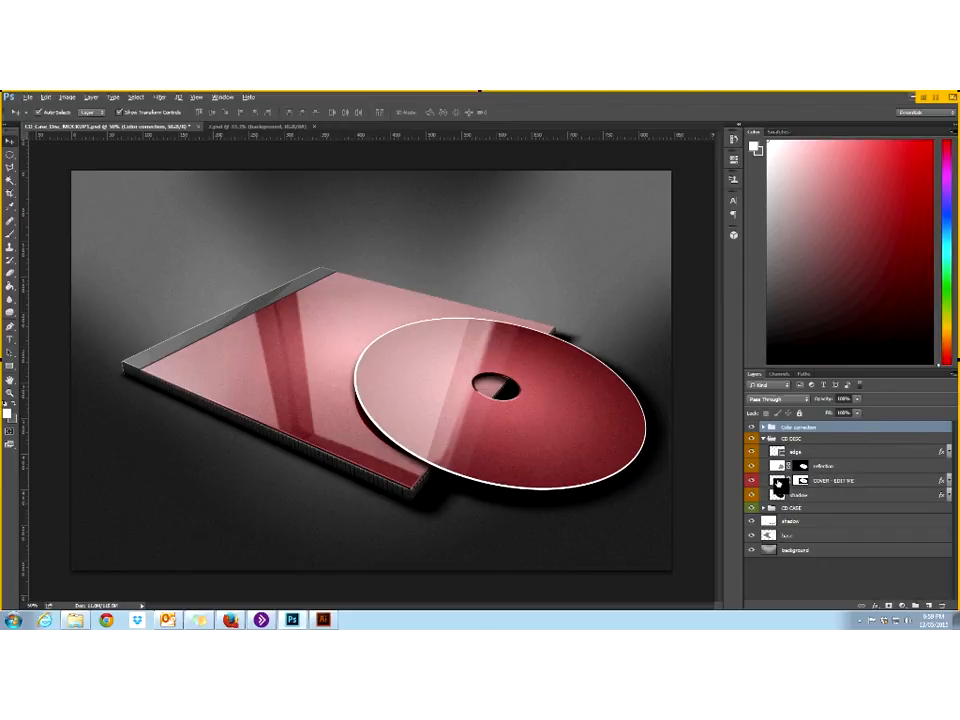
{"action": "left_click", "coordinate": [778, 483]}
{"action": "double_click", "coordinate": [778, 483]}
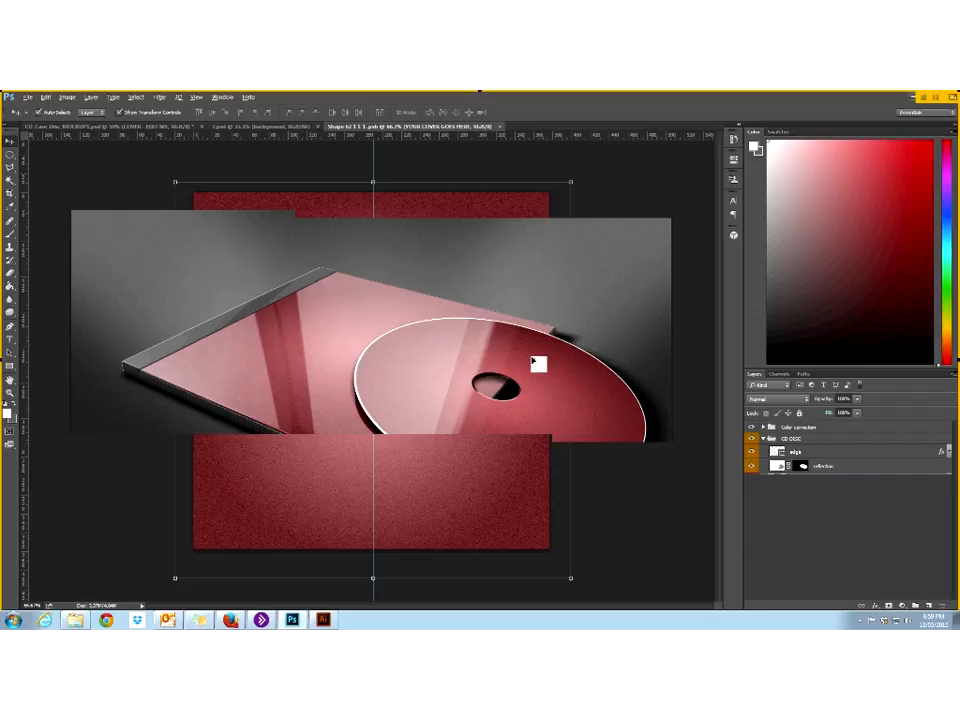
{"action": "key", "text": "ctrl+o"}
{"action": "left_click", "coordinate": [231, 198]}
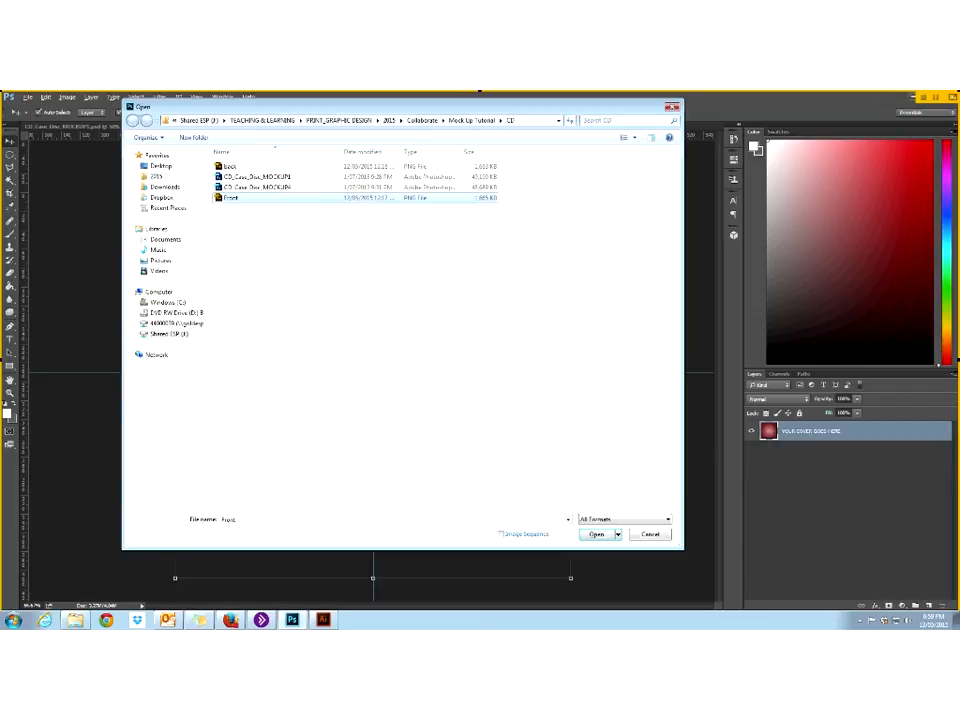
{"action": "left_click", "coordinate": [597, 535]}
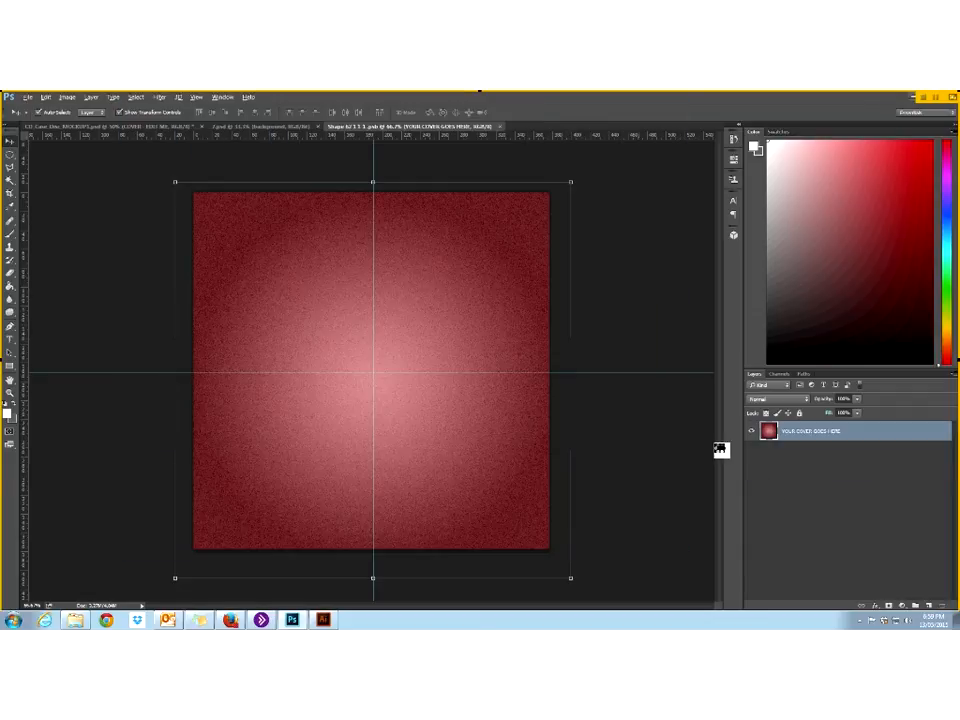
- Place the Front artwork in the disc cover document, enlarge it well beyond the canvas, and return to CD_Case_Disc_MOCKUP1
{"action": "left_click", "coordinate": [222, 97]}
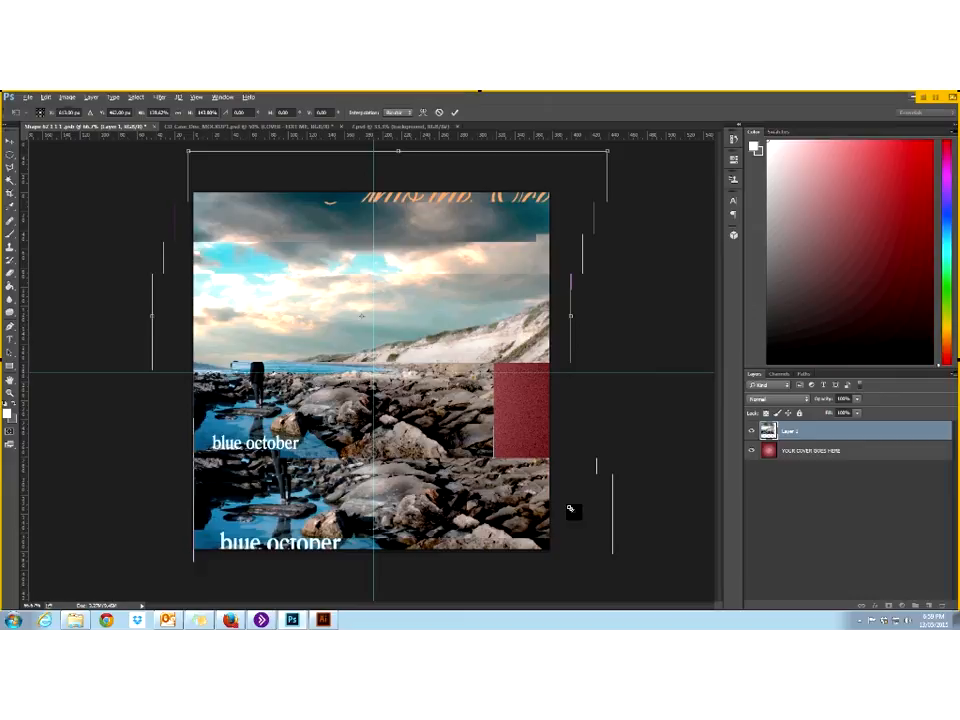
{"action": "left_click_drag", "start_coordinate": [570, 509], "coordinate": [155, 585]}
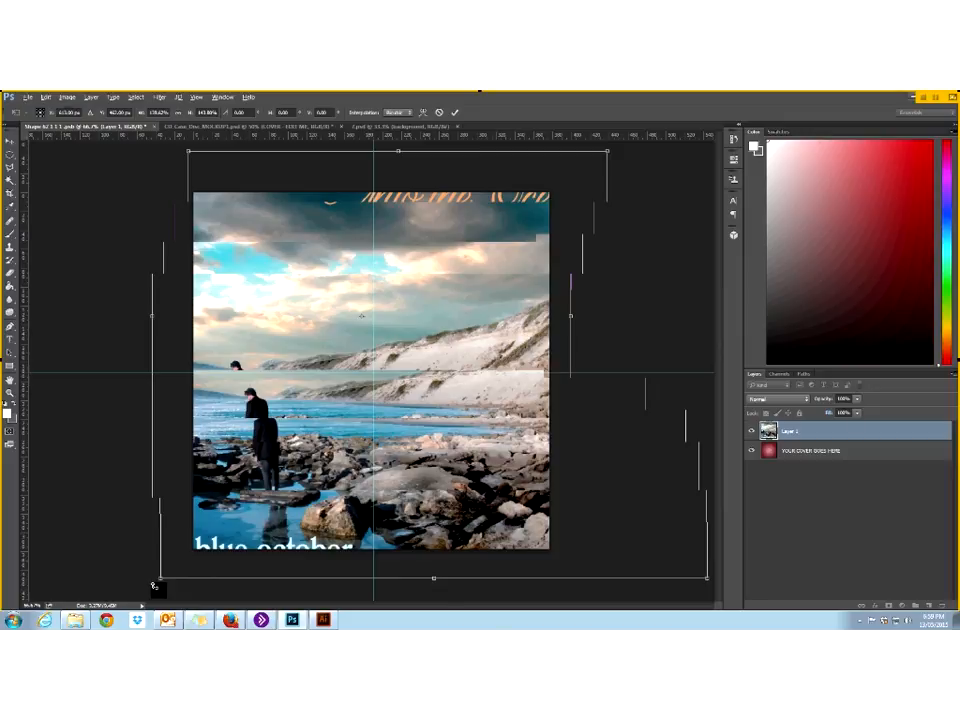
{"action": "left_click_drag", "start_coordinate": [155, 585], "coordinate": [118, 592]}
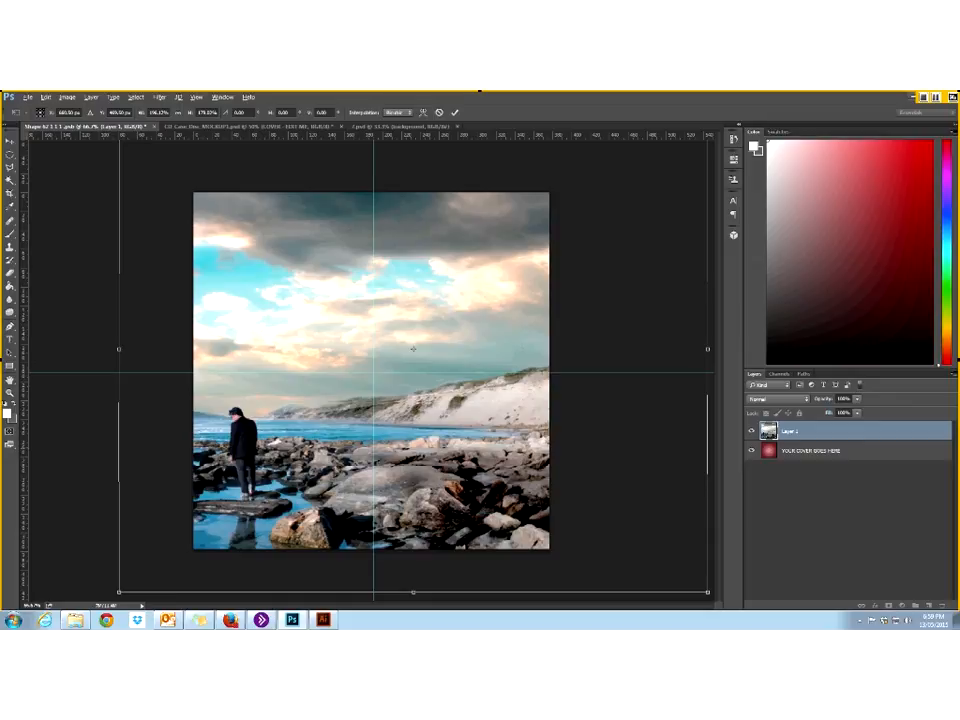
{"action": "left_click", "coordinate": [228, 128]}
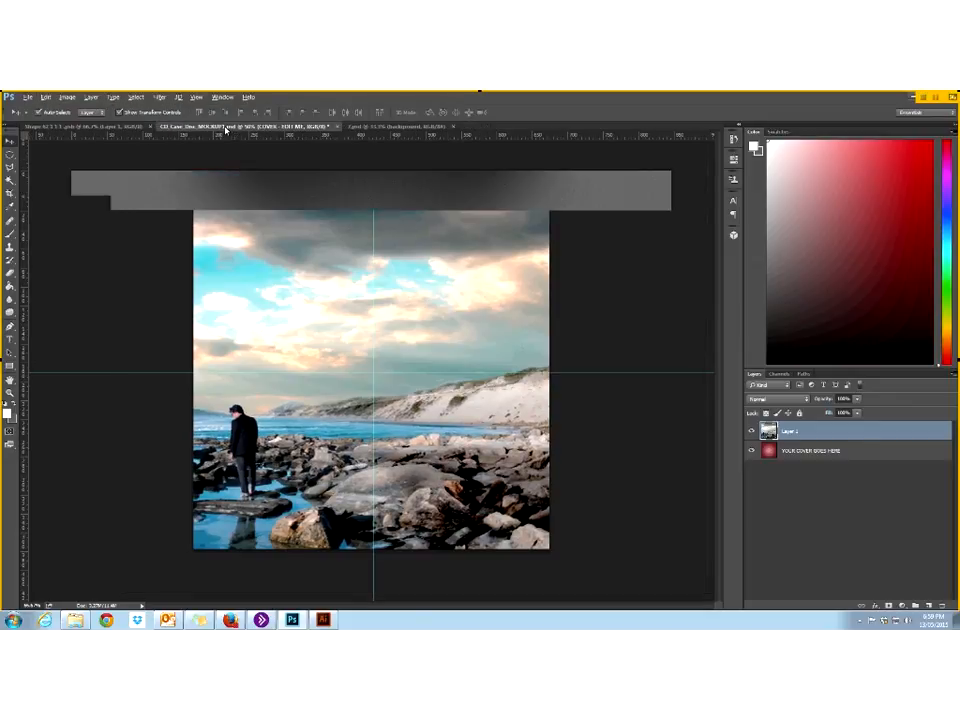
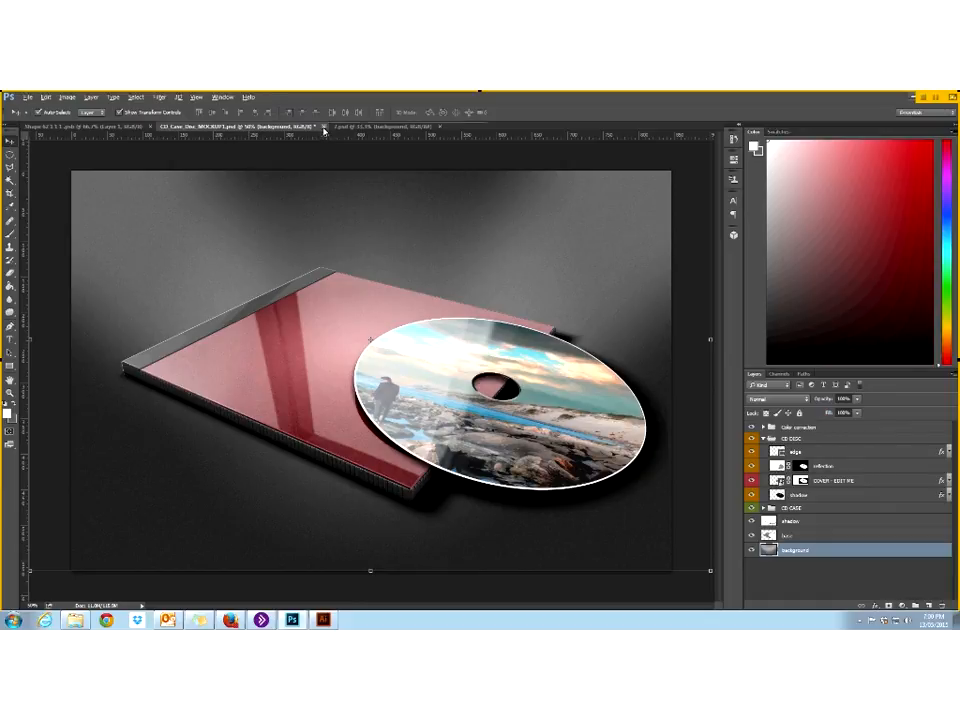
- Close CD_Case_Disc_MOCKUP1 without saving and close the disc cover's smart object document
{"action": "left_click", "coordinate": [323, 127]}
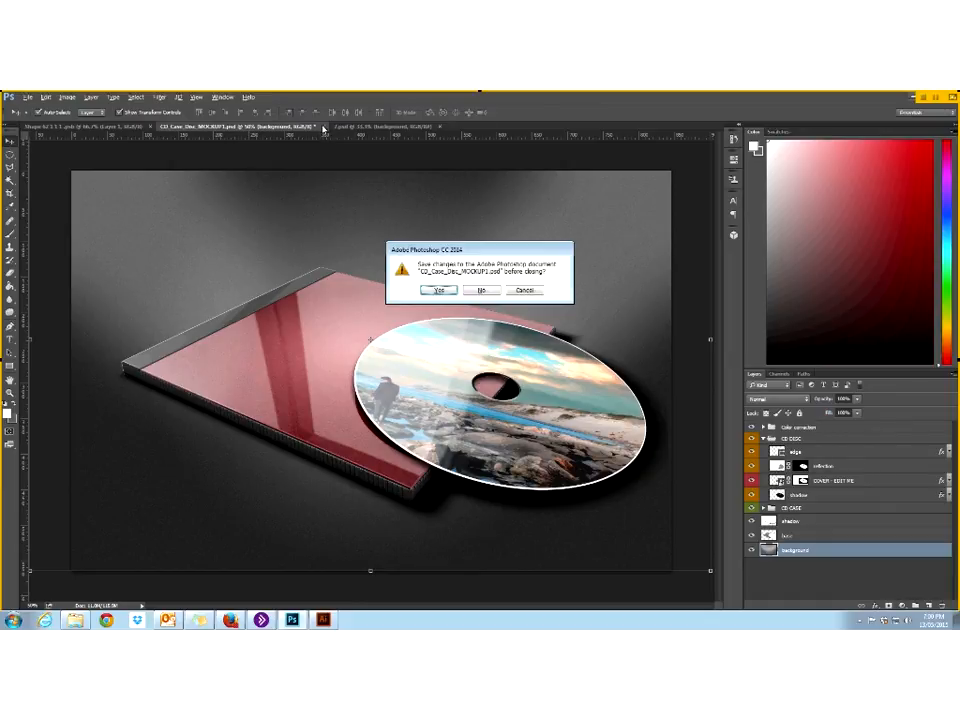
{"action": "left_click", "coordinate": [482, 290]}
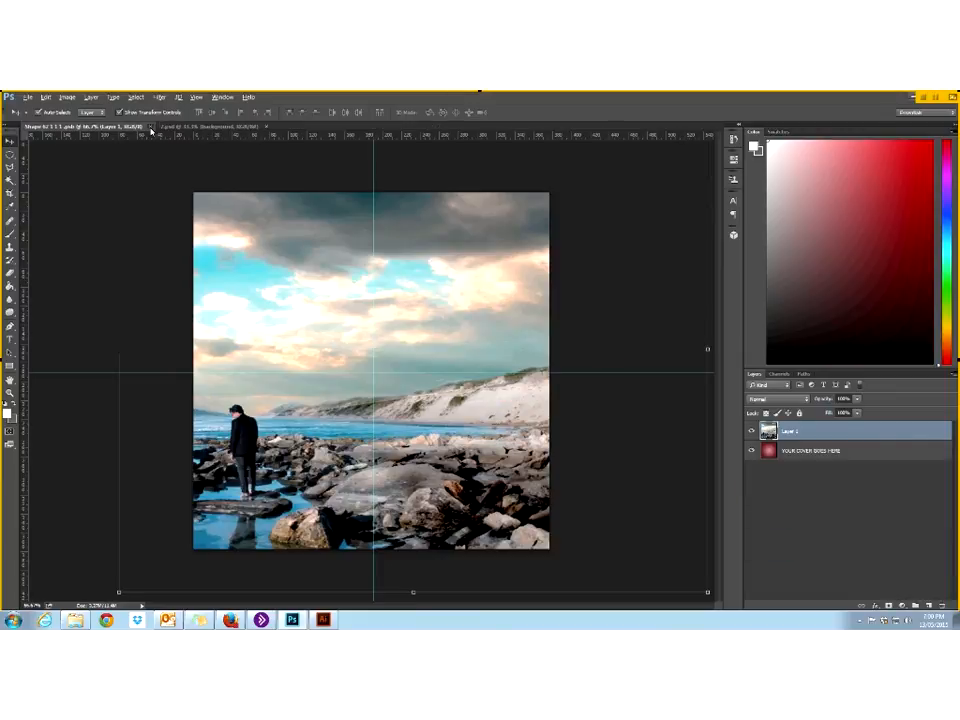
{"action": "left_click", "coordinate": [148, 128]}
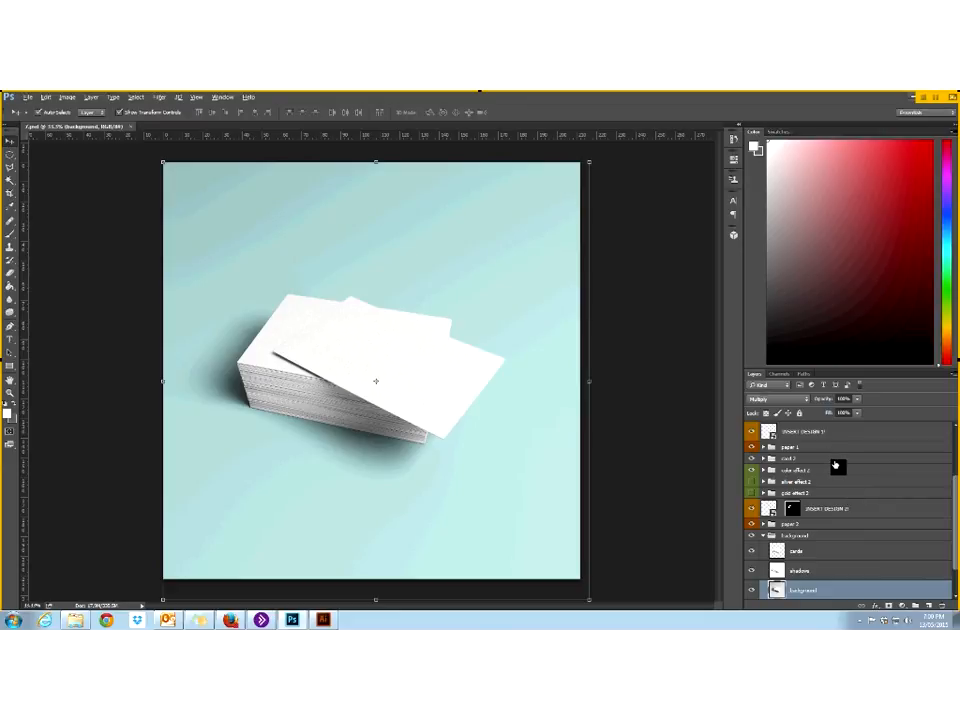
- Open the Logo.jpg artwork from its subfolder in Mock Up Tutorial and return to the 7.psd business card mockup
{"action": "left_click", "coordinate": [26, 97]}
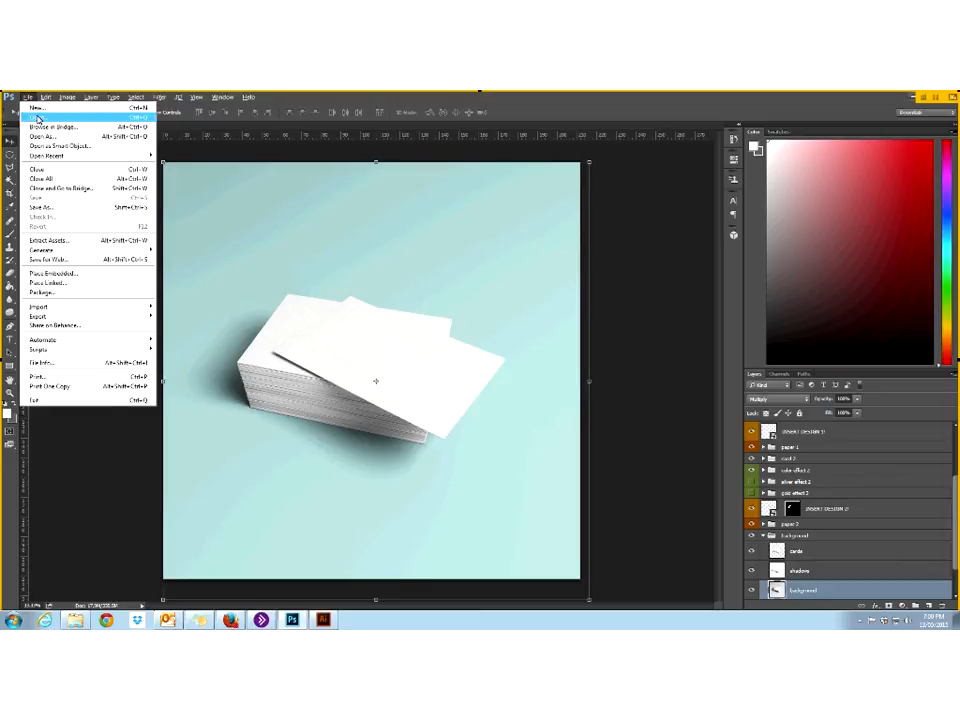
{"action": "left_click", "coordinate": [38, 118]}
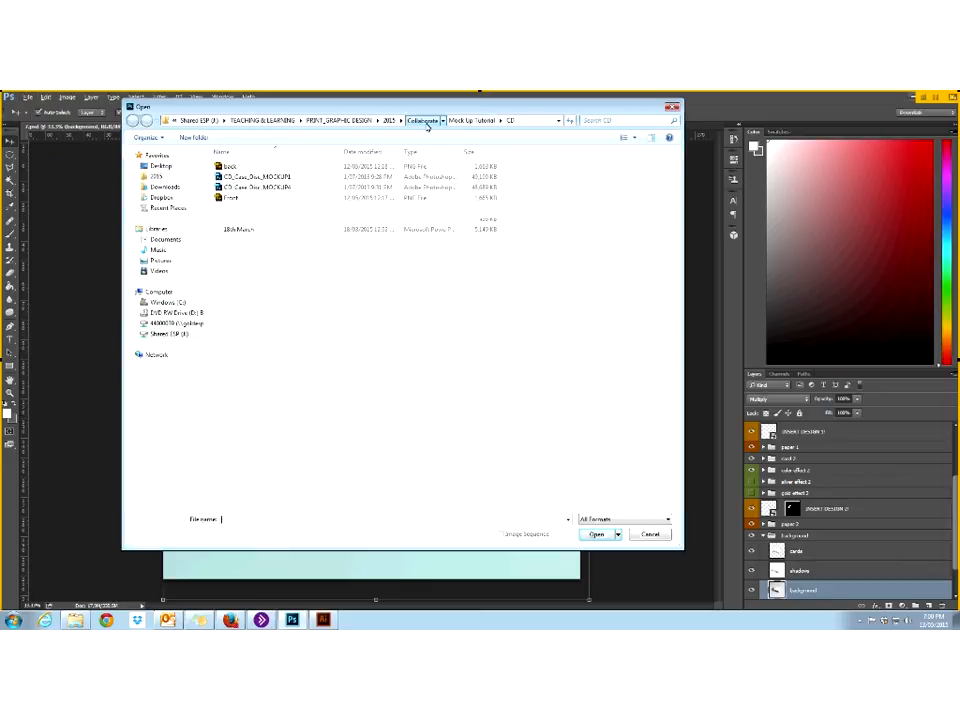
{"action": "left_click", "coordinate": [424, 120]}
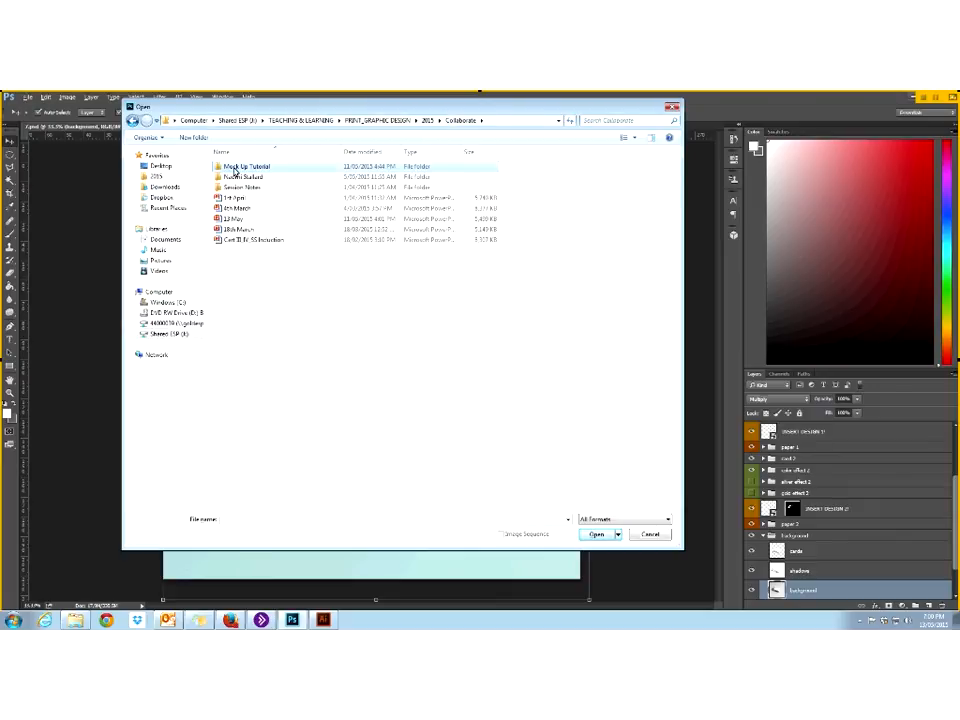
{"action": "double_click", "coordinate": [235, 167]}
{"action": "double_click", "coordinate": [236, 187]}
{"action": "left_click", "coordinate": [229, 177]}
{"action": "left_click", "coordinate": [596, 534]}
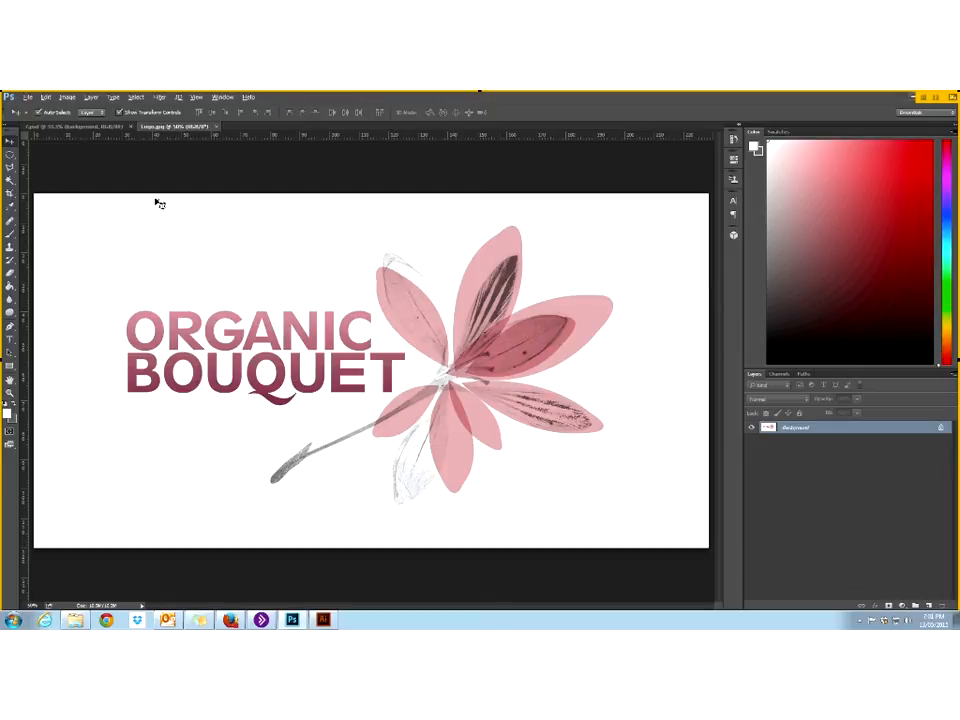
{"action": "left_click", "coordinate": [79, 130]}
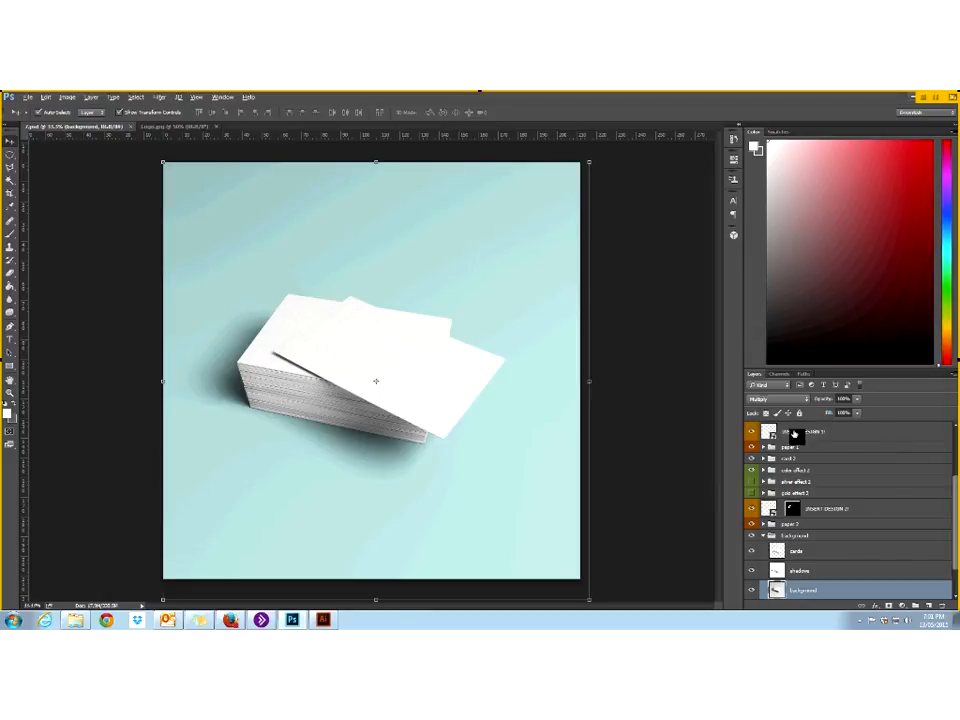
- Open the smart object of the INSERT DESIGN 1 layer in the 7.psd business card mockup
{"action": "left_click_drag", "start_coordinate": [818, 435], "coordinate": [828, 514]}
{"action": "left_click", "coordinate": [770, 432]}
{"action": "double_click", "coordinate": [770, 432]}
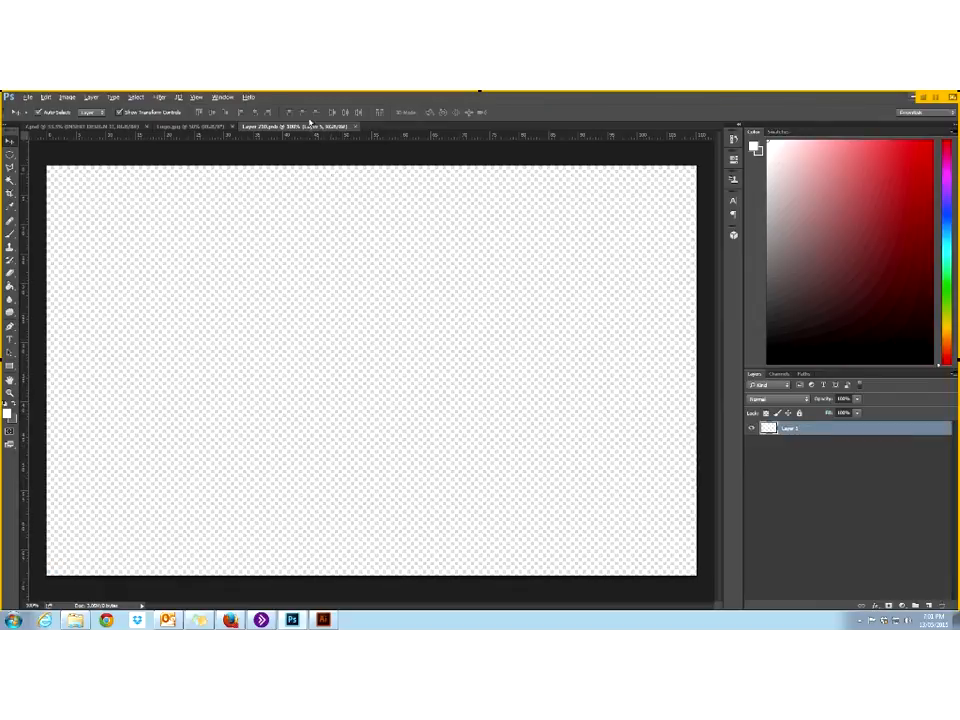
- Tile the three open documents vertically, copy the logo into the Layer 210.psb smart object, and consolidate all documents to tabs
{"action": "left_click", "coordinate": [222, 97]}
{"action": "mouse_move", "coordinate": [226, 109]}
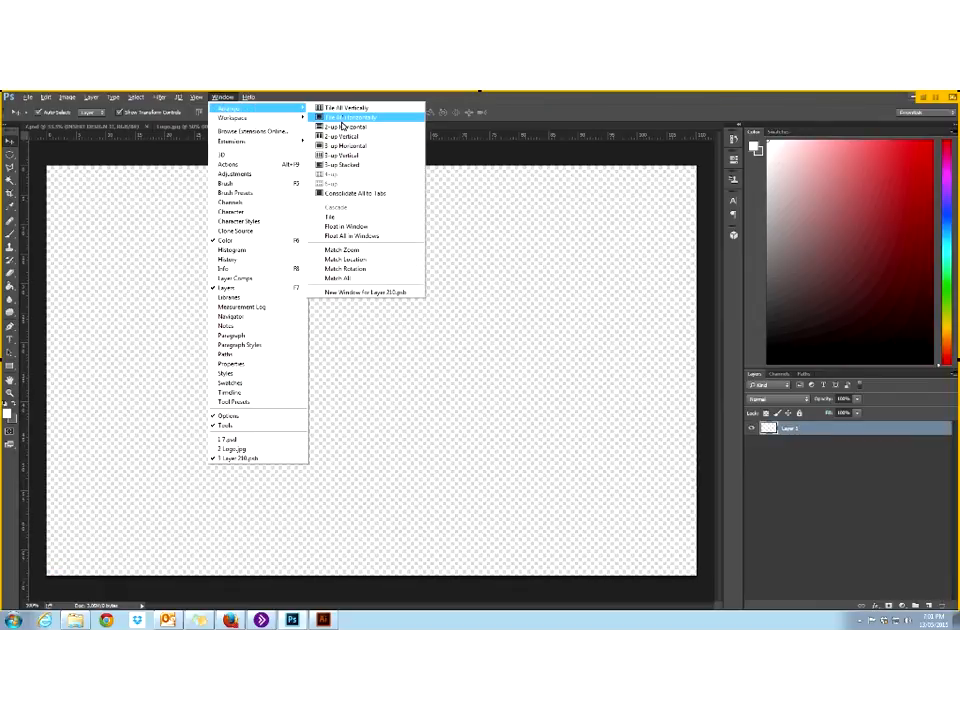
{"action": "left_click", "coordinate": [333, 157]}
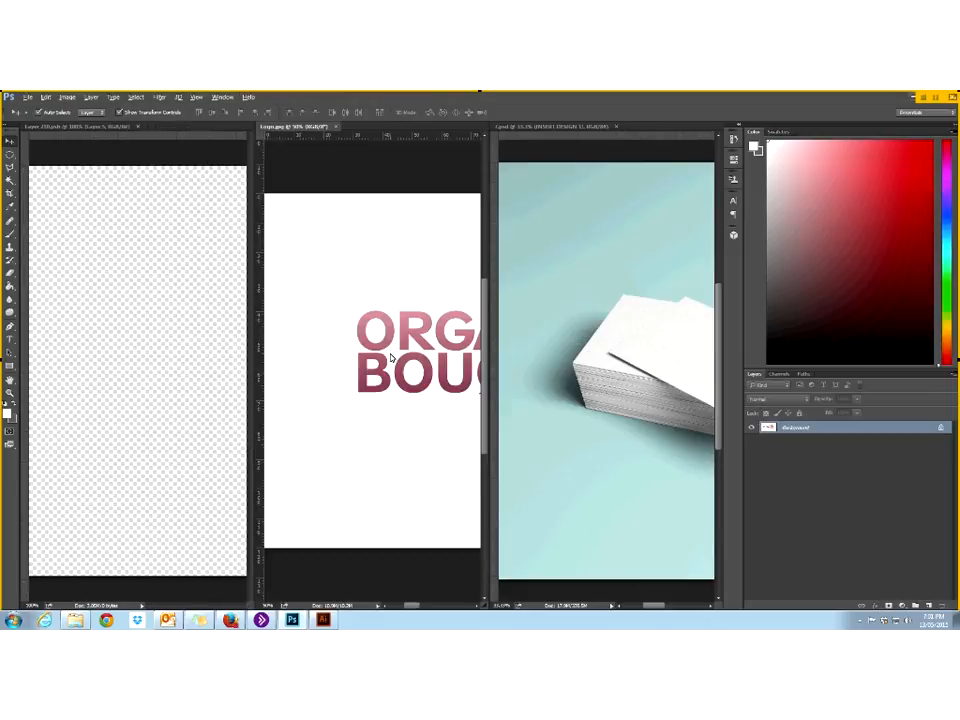
{"action": "left_click_drag", "start_coordinate": [270, 362], "coordinate": [219, 370]}
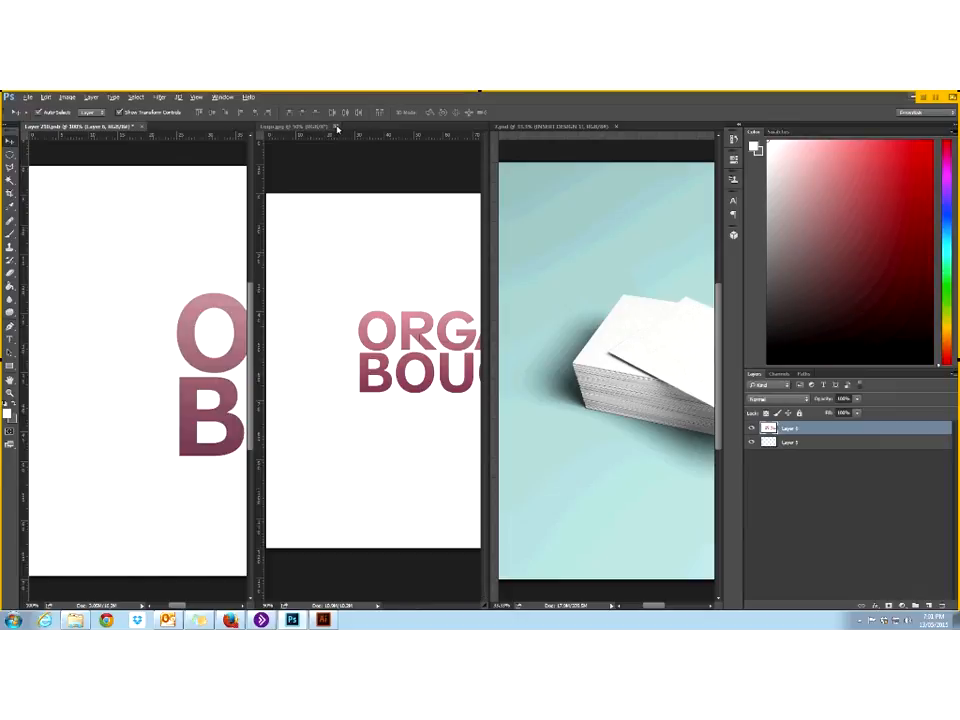
{"action": "left_click", "coordinate": [224, 97]}
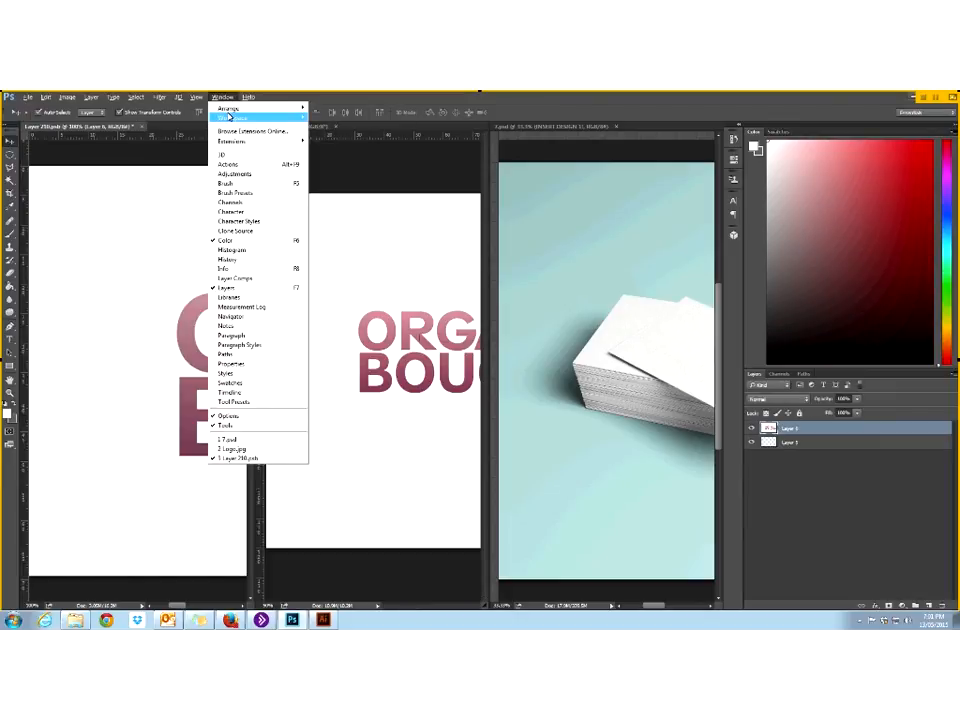
{"action": "mouse_move", "coordinate": [262, 108]}
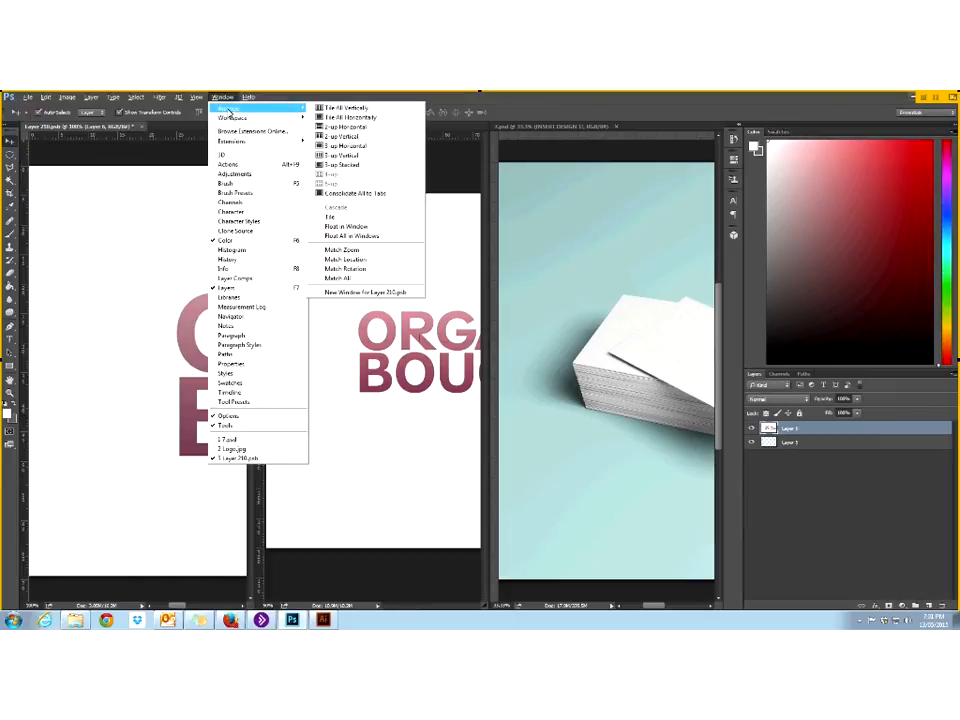
{"action": "left_click", "coordinate": [374, 194]}
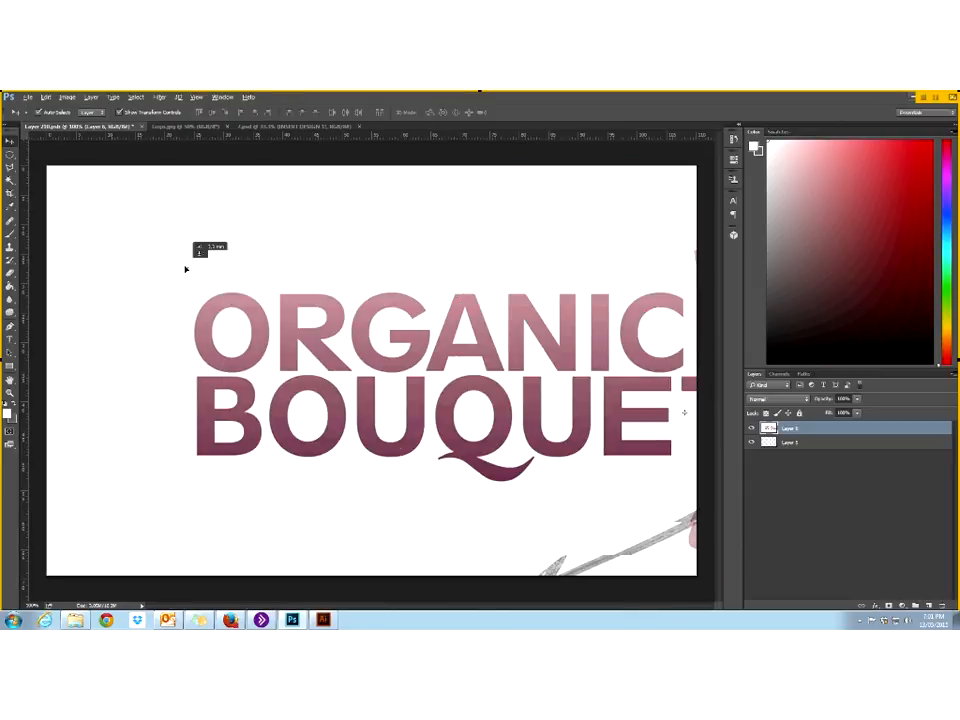
- Scale the logo to about 60% and centre it so its white background covers the whole card canvas
{"action": "left_click_drag", "start_coordinate": [185, 269], "coordinate": [283, 426]}
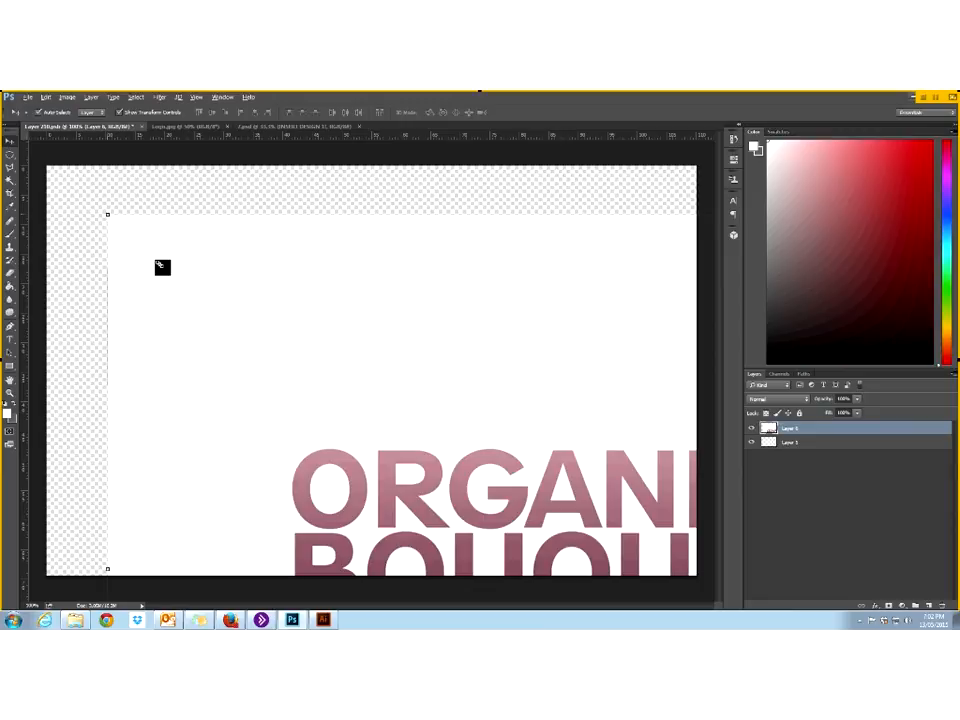
{"action": "left_click_drag", "start_coordinate": [162, 267], "coordinate": [160, 336]}
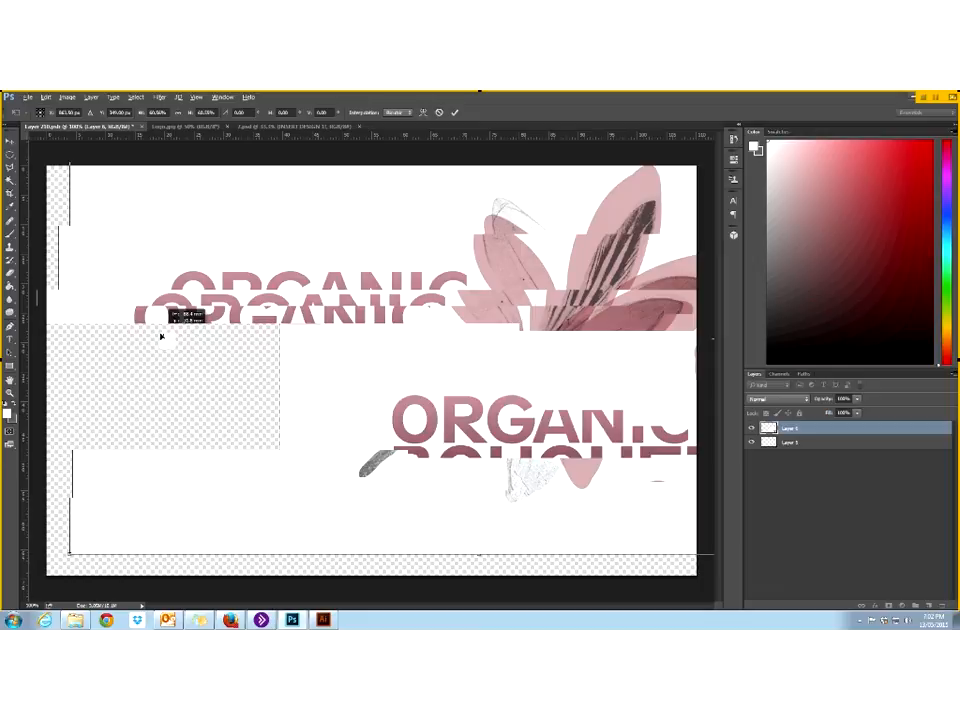
{"action": "left_click_drag", "start_coordinate": [160, 336], "coordinate": [449, 430]}
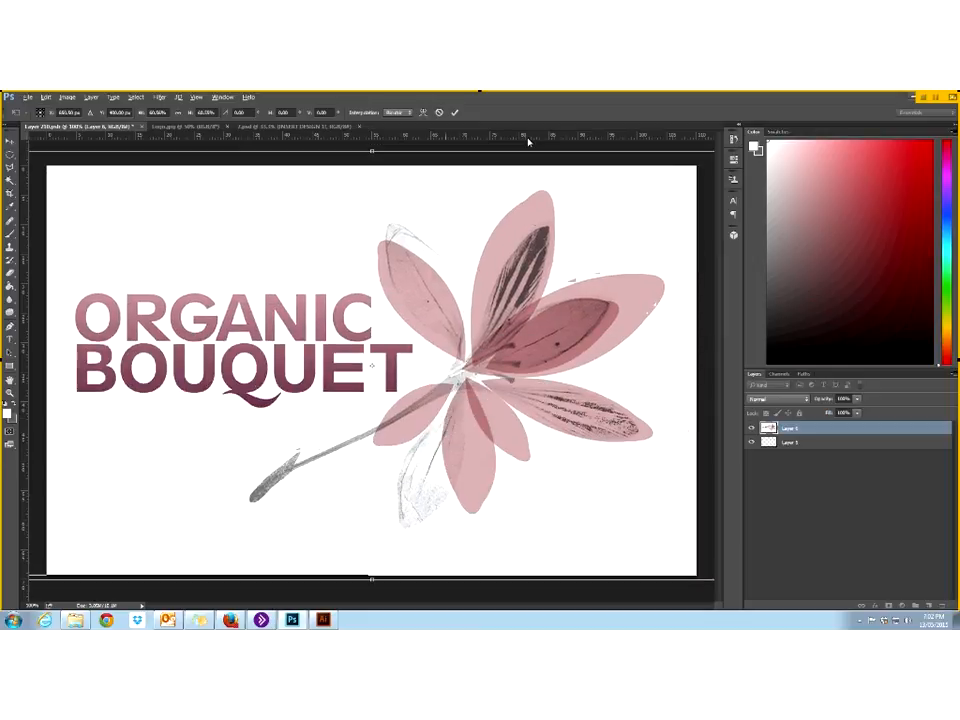
{"action": "left_click", "coordinate": [455, 113]}
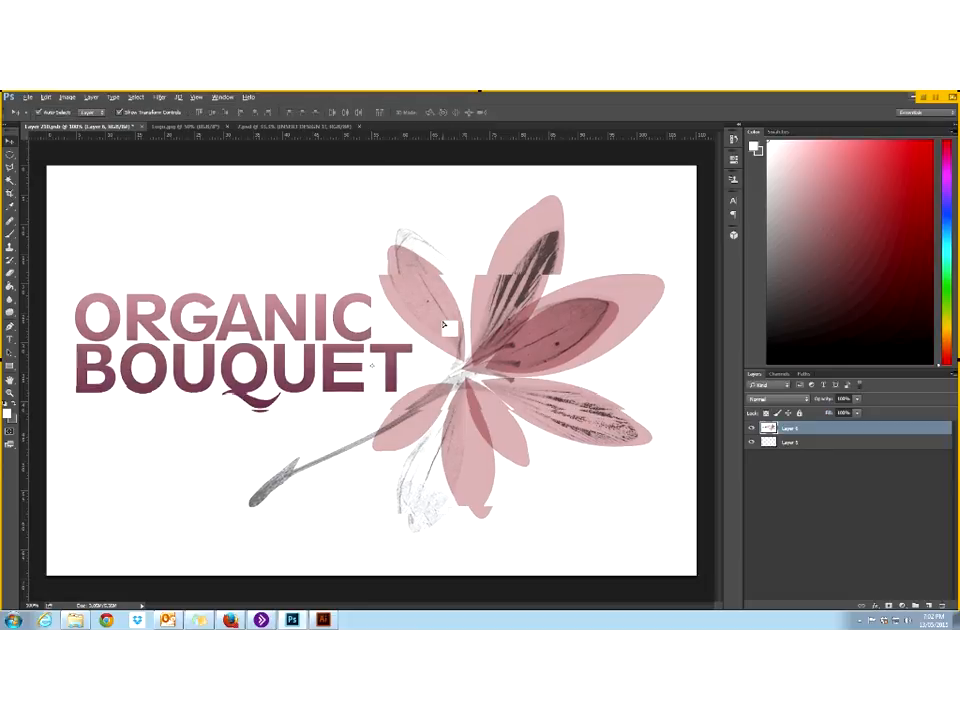
{"action": "left_click_drag", "start_coordinate": [443, 325], "coordinate": [455, 303]}
- Save the first card's smart object with the logo and return to the 7.psd mockup
{"action": "left_click", "coordinate": [28, 97]}
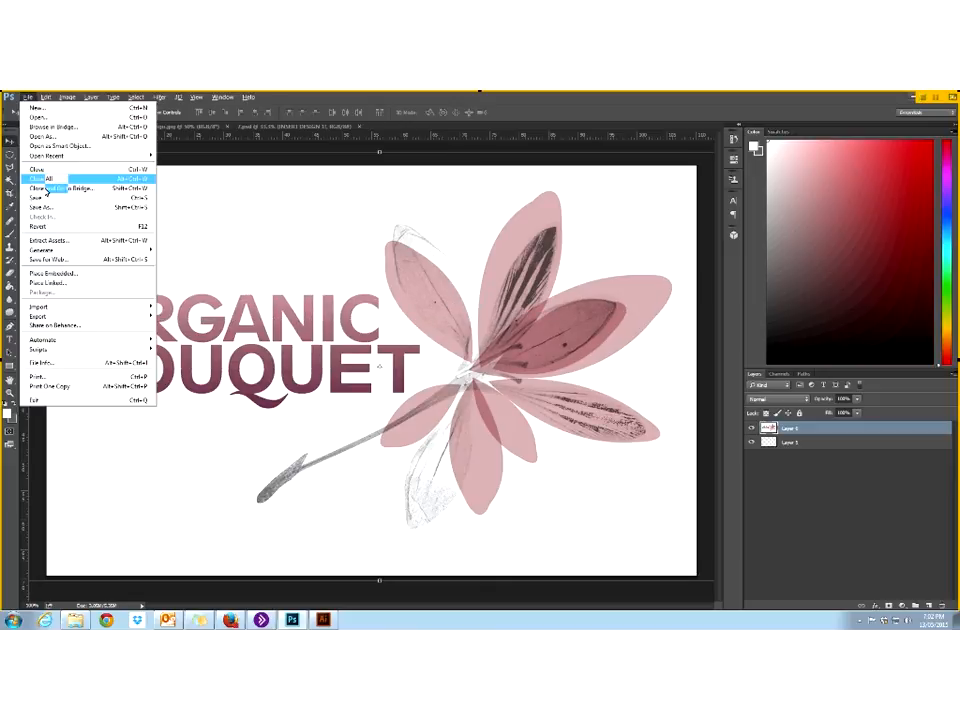
{"action": "left_click", "coordinate": [43, 199]}
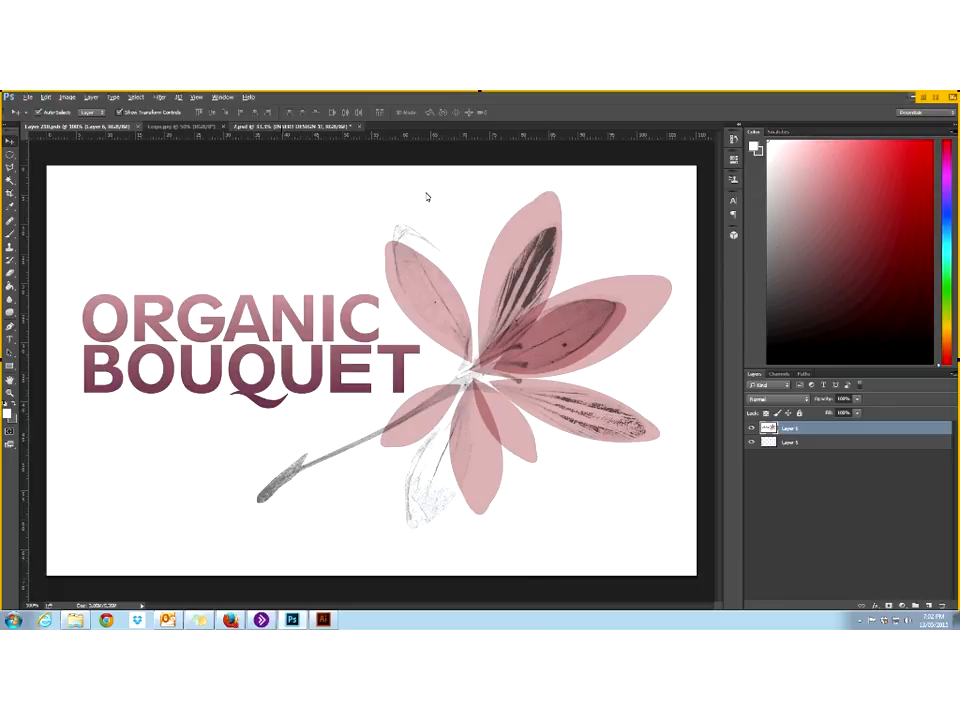
{"action": "left_click", "coordinate": [290, 126]}
- Open the smart object of the INSERT DESIGN 2 layer in the 7.psd mockup
{"action": "left_click", "coordinate": [860, 590]}
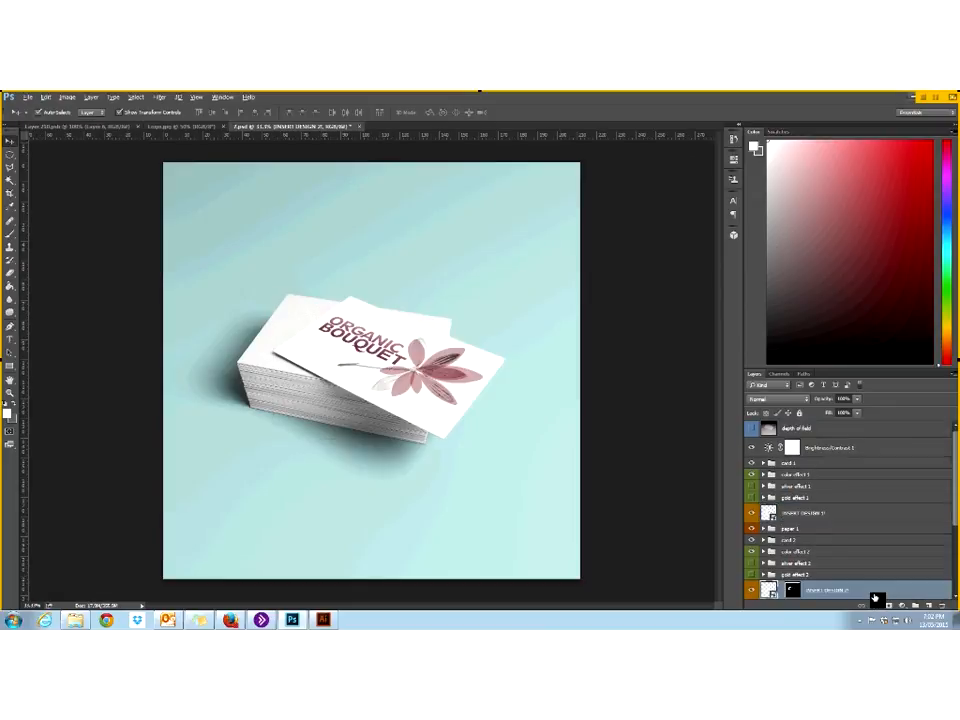
{"action": "scroll", "coordinate": [875, 578], "scroll_direction": "down", "scroll_amount": 3}
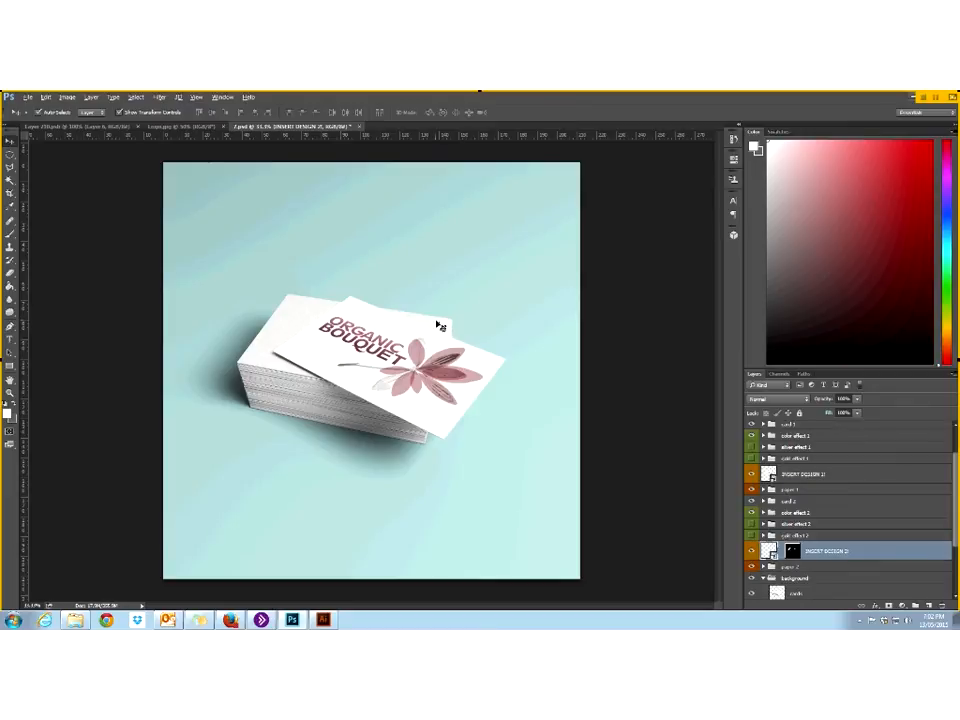
{"action": "mouse_move", "coordinate": [793, 551]}
{"action": "left_mouse_down"}
{"action": "mouse_move", "coordinate": [824, 554]}
{"action": "mouse_move", "coordinate": [813, 466]}
{"action": "mouse_move", "coordinate": [818, 553]}
{"action": "mouse_move", "coordinate": [855, 558]}
{"action": "mouse_move", "coordinate": [793, 555]}
{"action": "left_mouse_up"}
{"action": "double_click", "coordinate": [767, 552]}
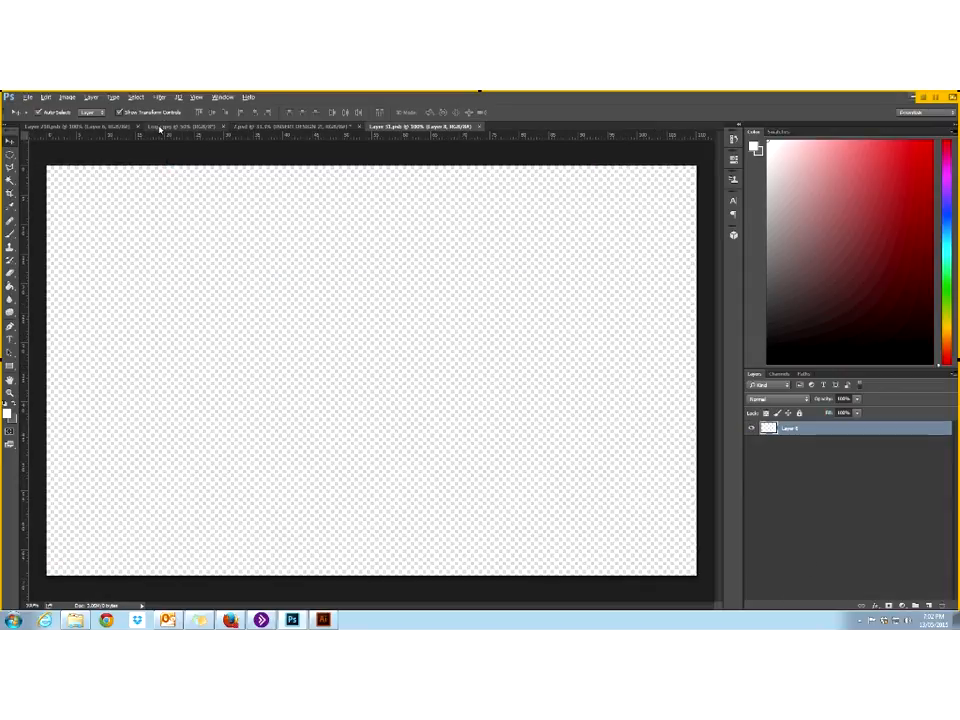
- Show Logo.jpg, tile all open documents vertically, and copy the logo into the Layer 31.psb smart object
{"action": "left_click", "coordinate": [160, 128]}
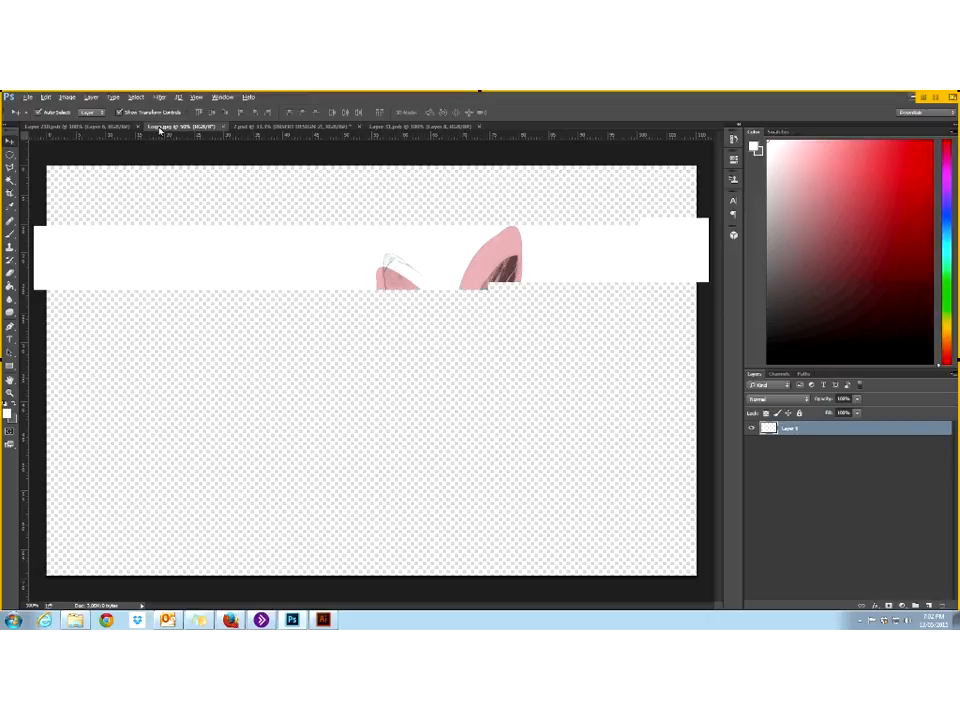
{"action": "left_click", "coordinate": [222, 97]}
{"action": "mouse_move", "coordinate": [228, 107]}
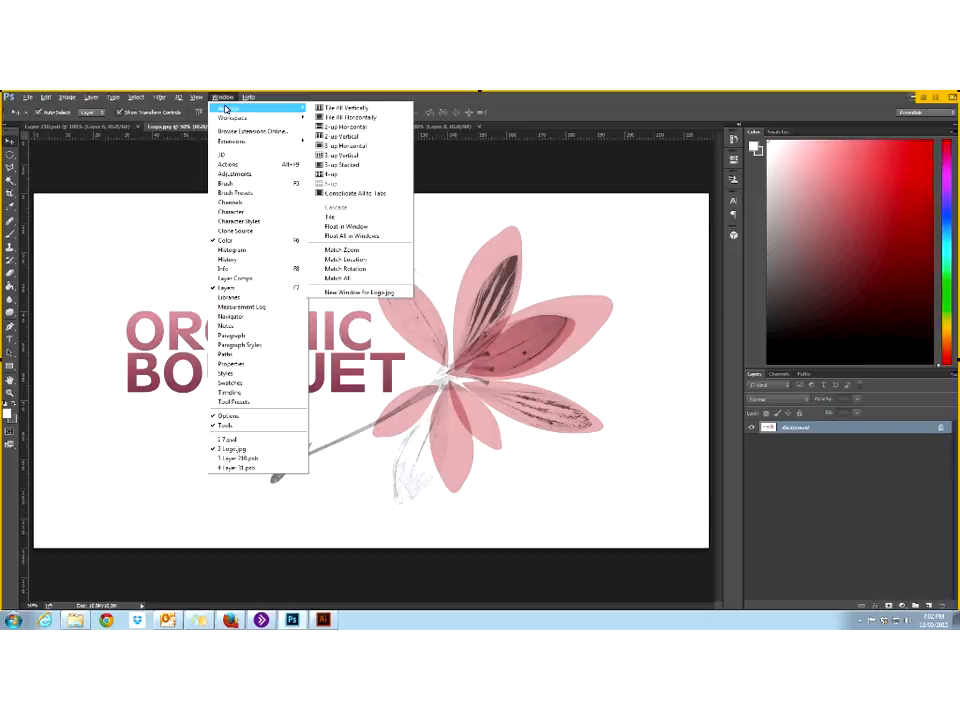
{"action": "left_click", "coordinate": [353, 108]}
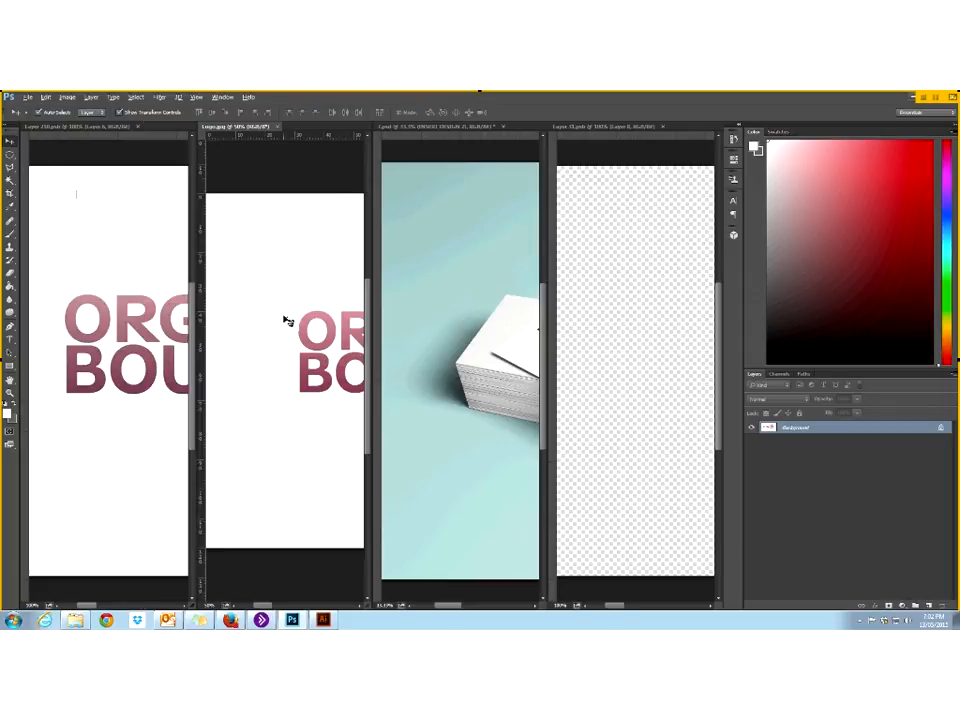
{"action": "left_click_drag", "start_coordinate": [284, 317], "coordinate": [628, 397]}
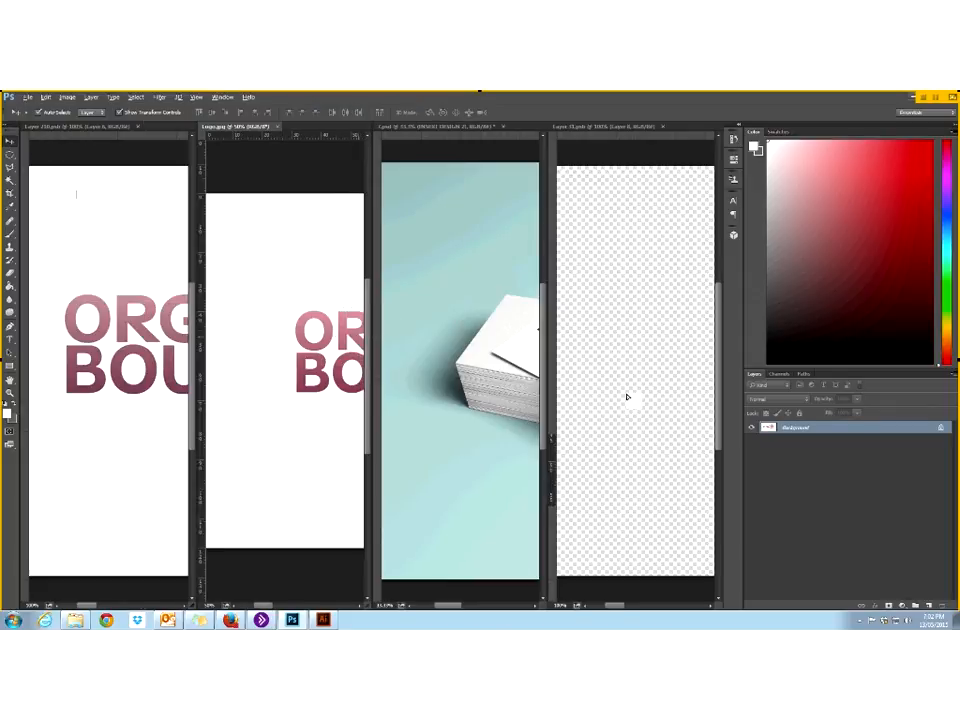
- Close Logo.jpg and consolidate the remaining documents to tabs
{"action": "left_click", "coordinate": [276, 127]}
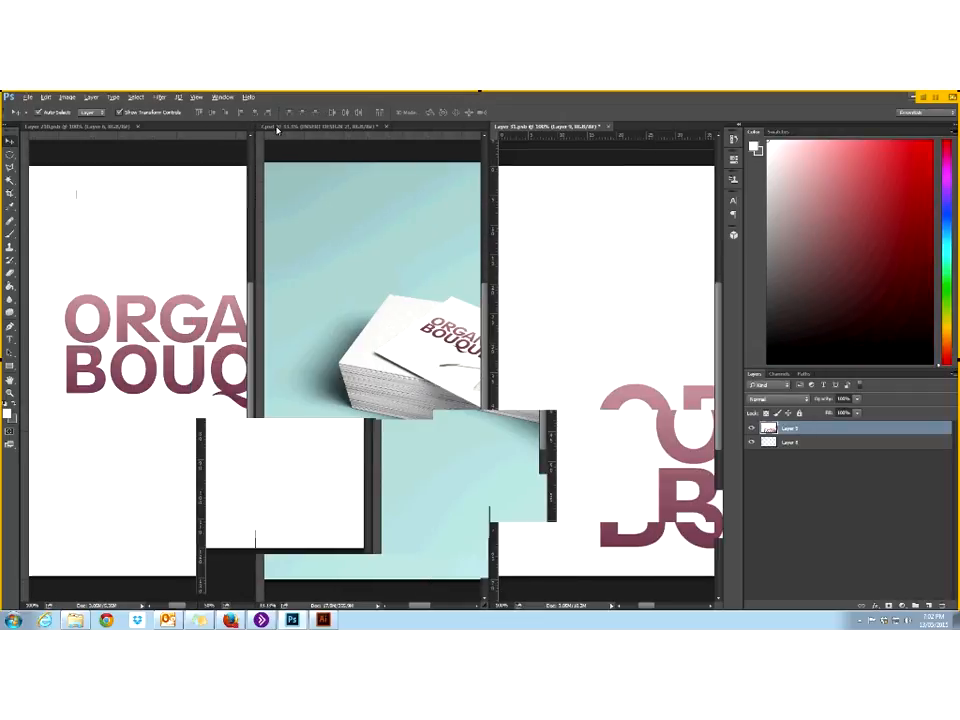
{"action": "left_click", "coordinate": [222, 97]}
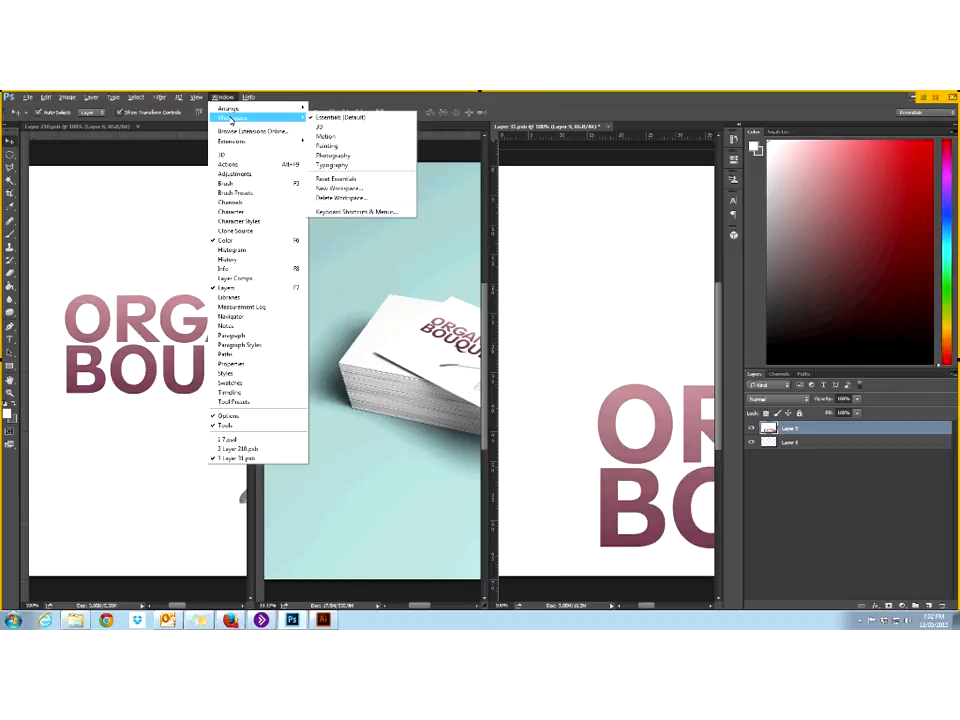
{"action": "mouse_move", "coordinate": [240, 107]}
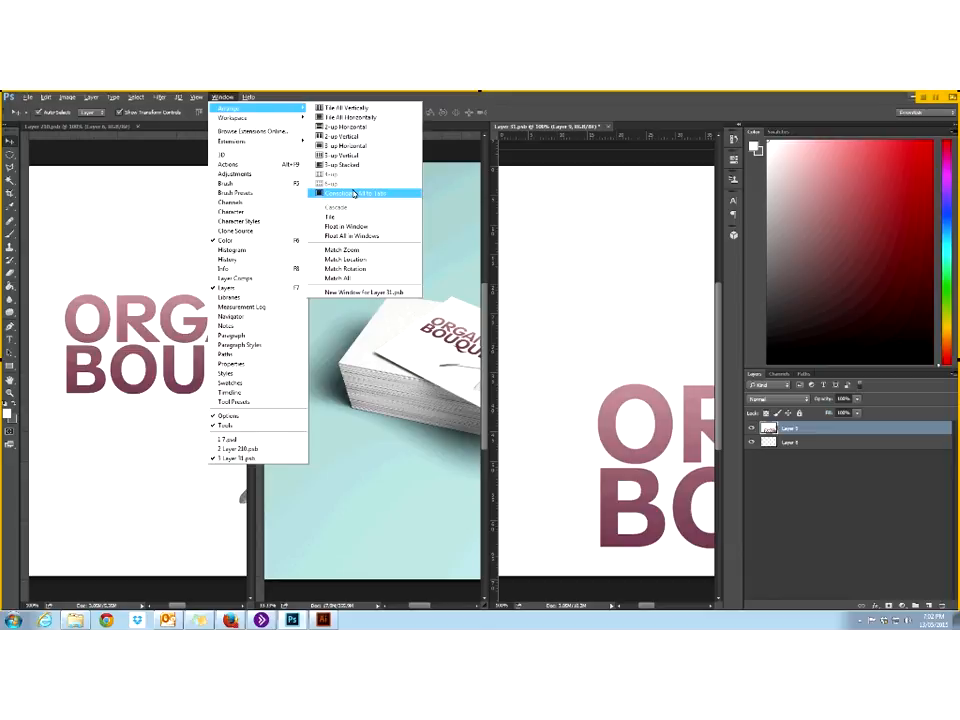
{"action": "left_click", "coordinate": [353, 193]}
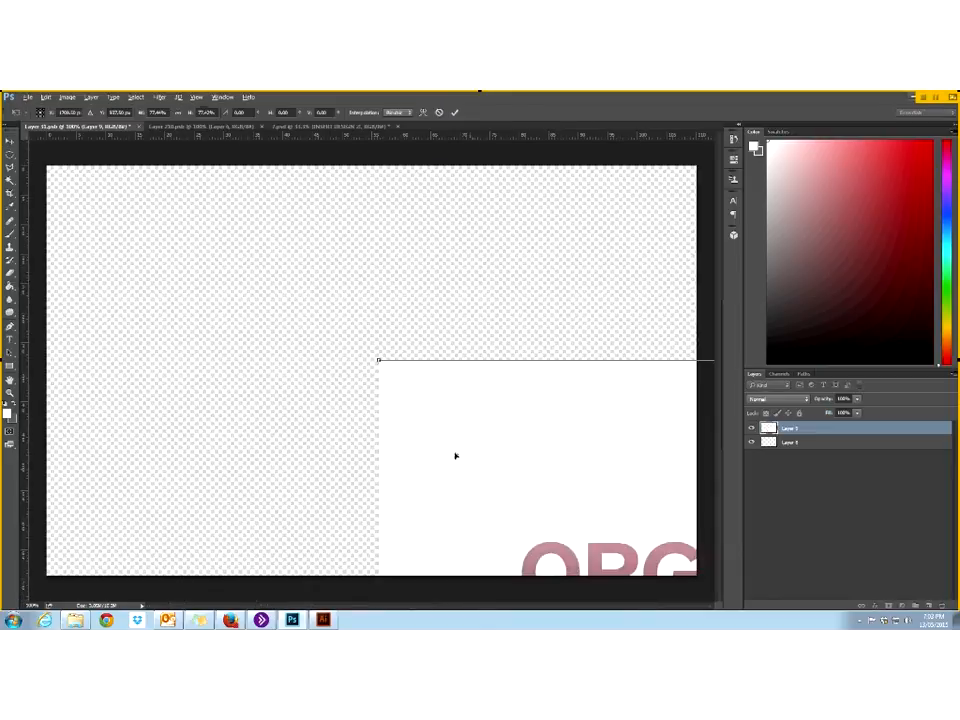
- Scale the logo in Layer 31.psb to about 64% and centre it to cover the card canvas
{"action": "left_click_drag", "start_coordinate": [495, 438], "coordinate": [188, 256]}
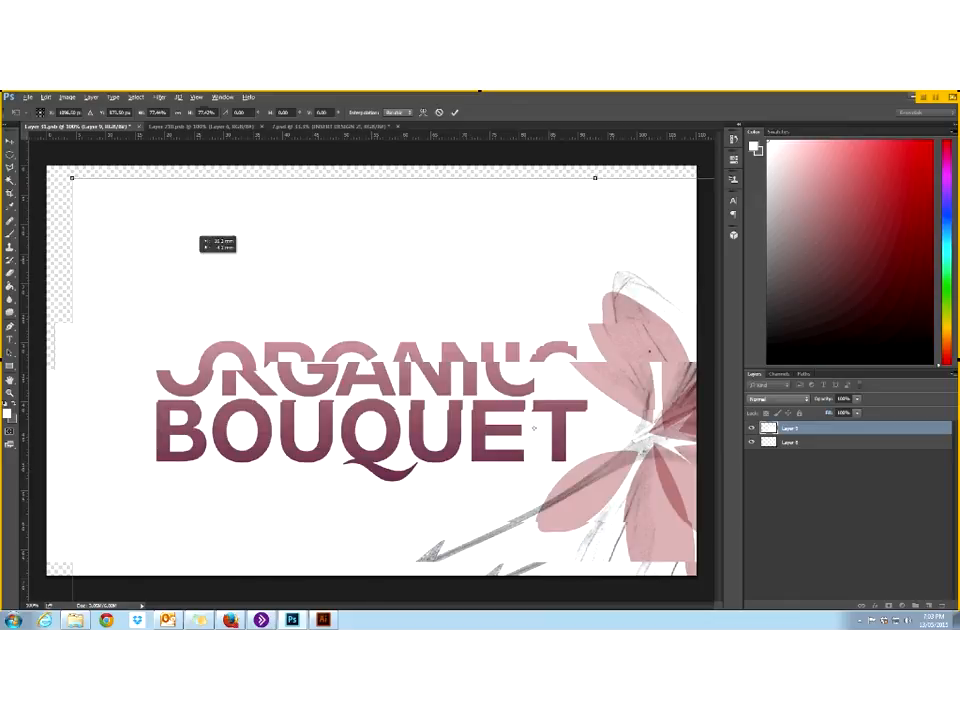
{"action": "left_click_drag", "start_coordinate": [409, 399], "coordinate": [229, 347]}
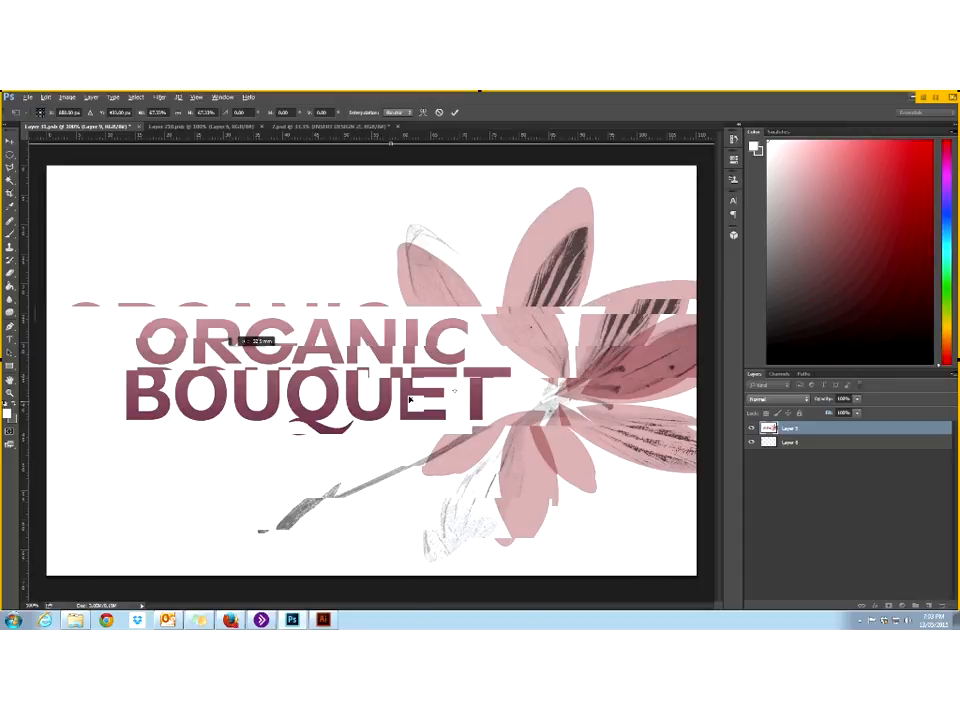
{"action": "left_click_drag", "start_coordinate": [229, 344], "coordinate": [266, 366]}
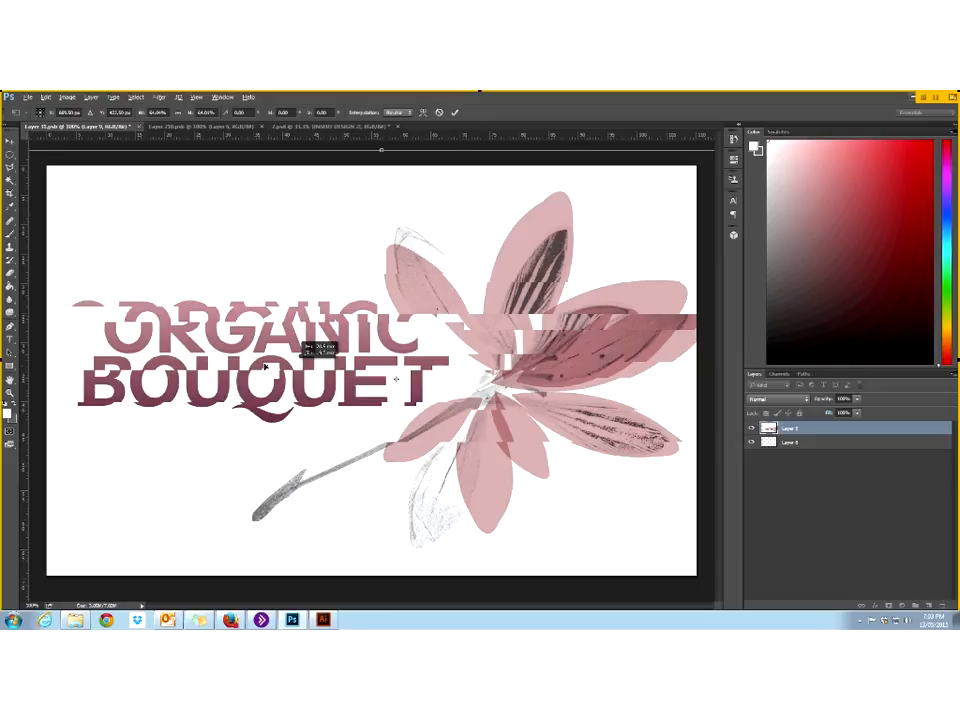
{"action": "key", "text": "Return"}
- Save the second card's smart object with the logo and go back to the 7.psd mockup
{"action": "left_click", "coordinate": [27, 97]}
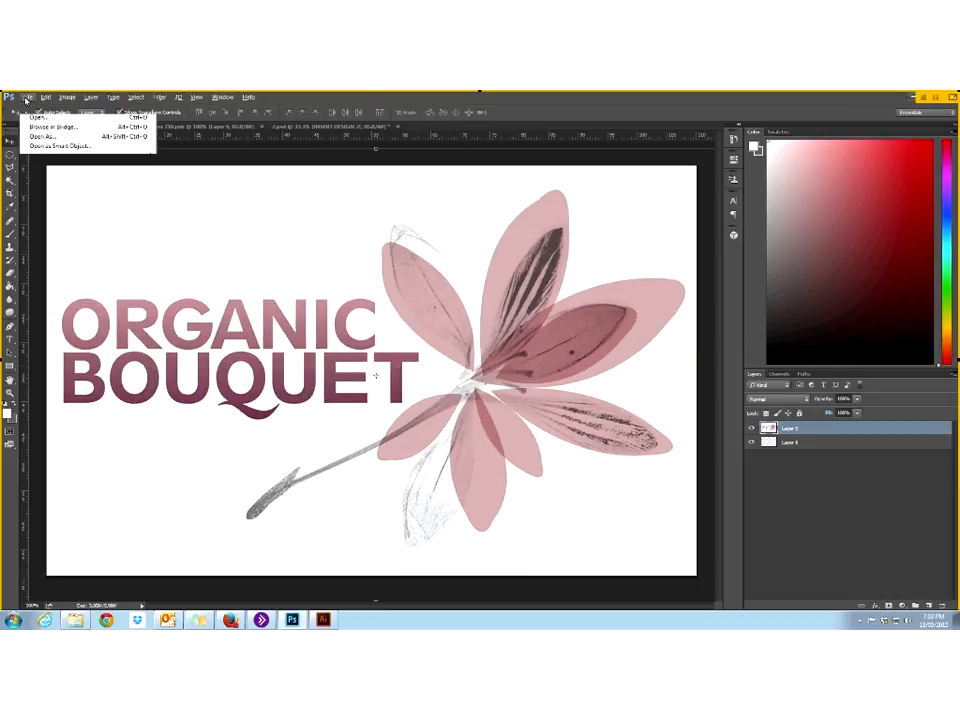
{"action": "left_click", "coordinate": [55, 197]}
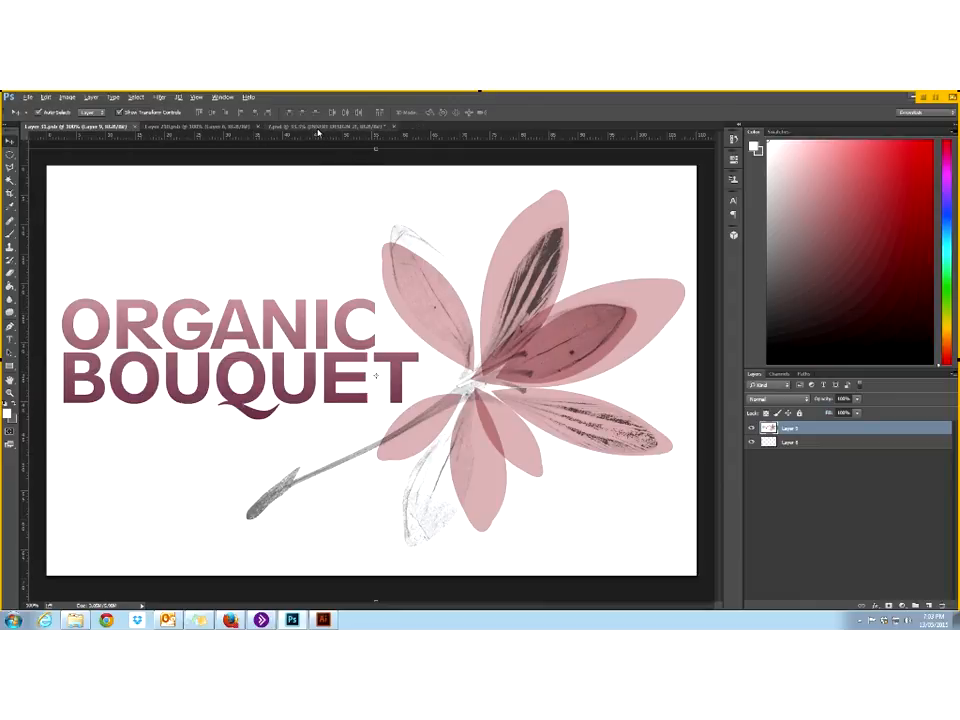
{"action": "left_click", "coordinate": [323, 130]}
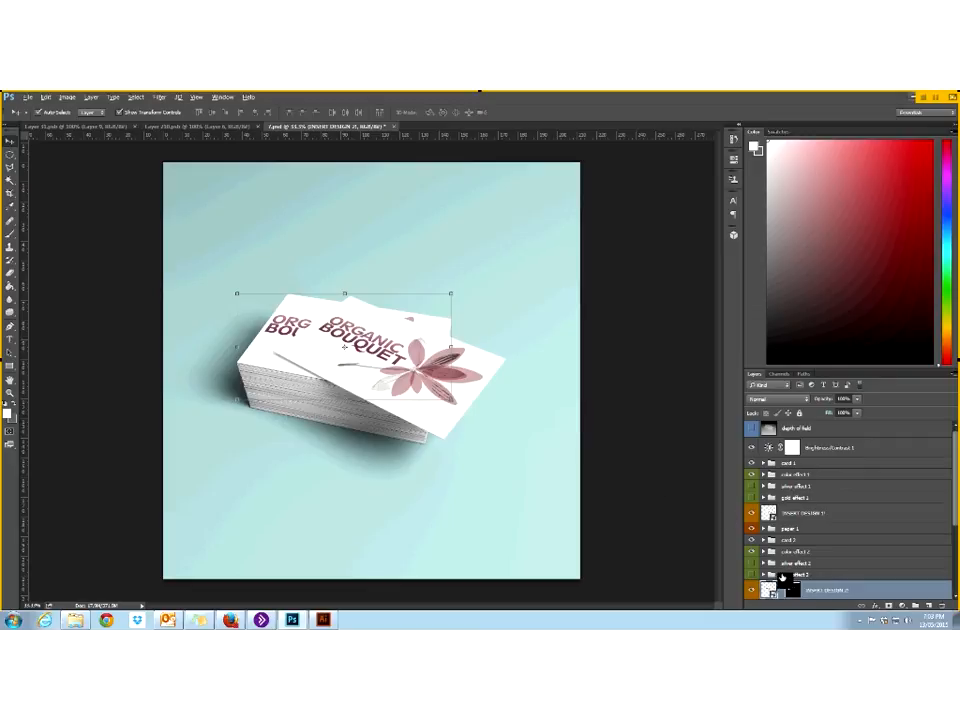
- Select the BACKGROUND layer, expand the silver effect 2 group, and make that group visible in place of color effect 2
{"action": "scroll", "coordinate": [825, 570], "scroll_direction": "down", "scroll_amount": 3}
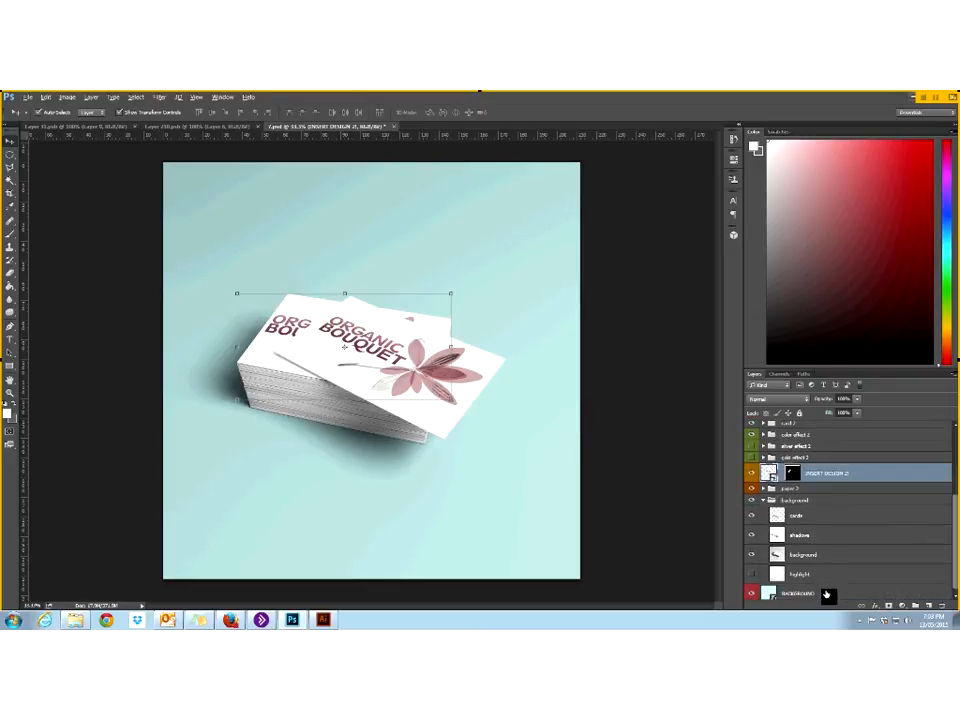
{"action": "left_click", "coordinate": [830, 592]}
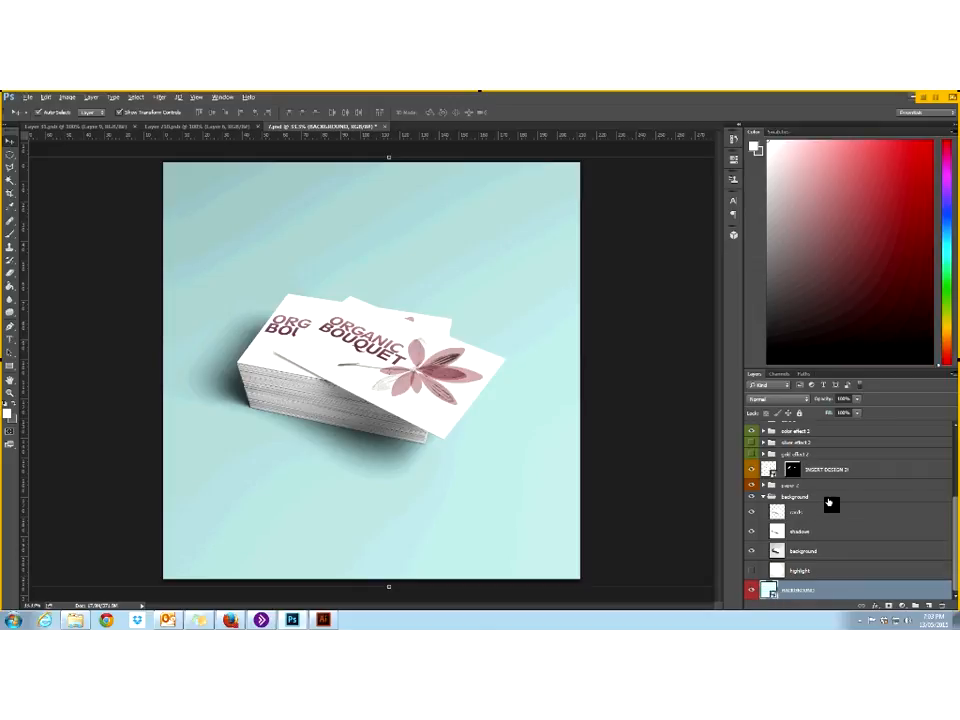
{"action": "scroll", "coordinate": [827, 523], "scroll_direction": "up", "scroll_amount": 2}
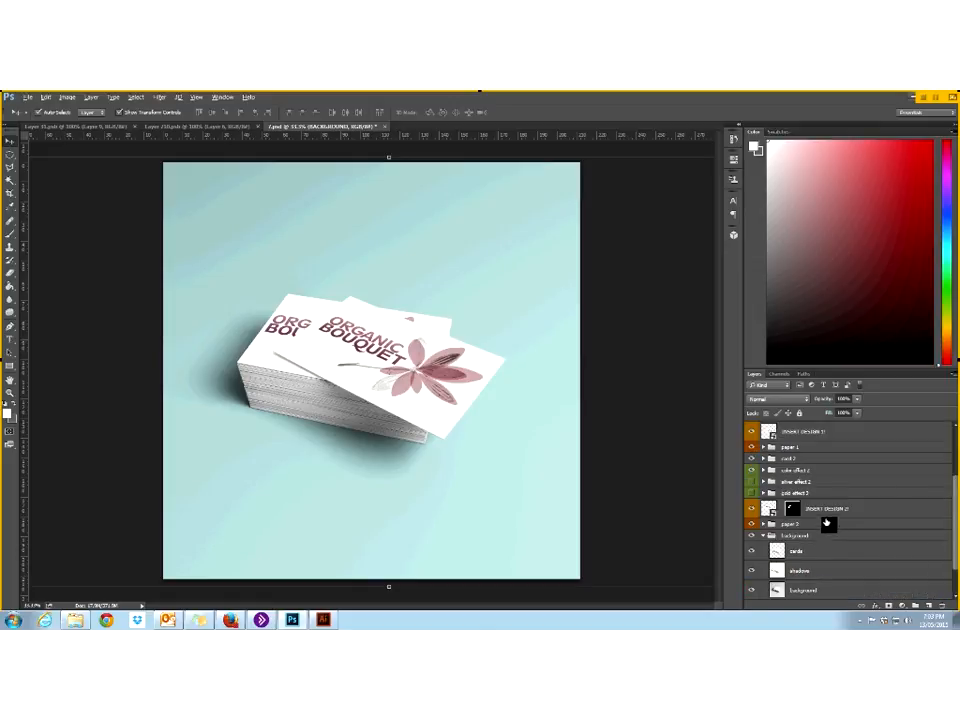
{"action": "left_click", "coordinate": [765, 482]}
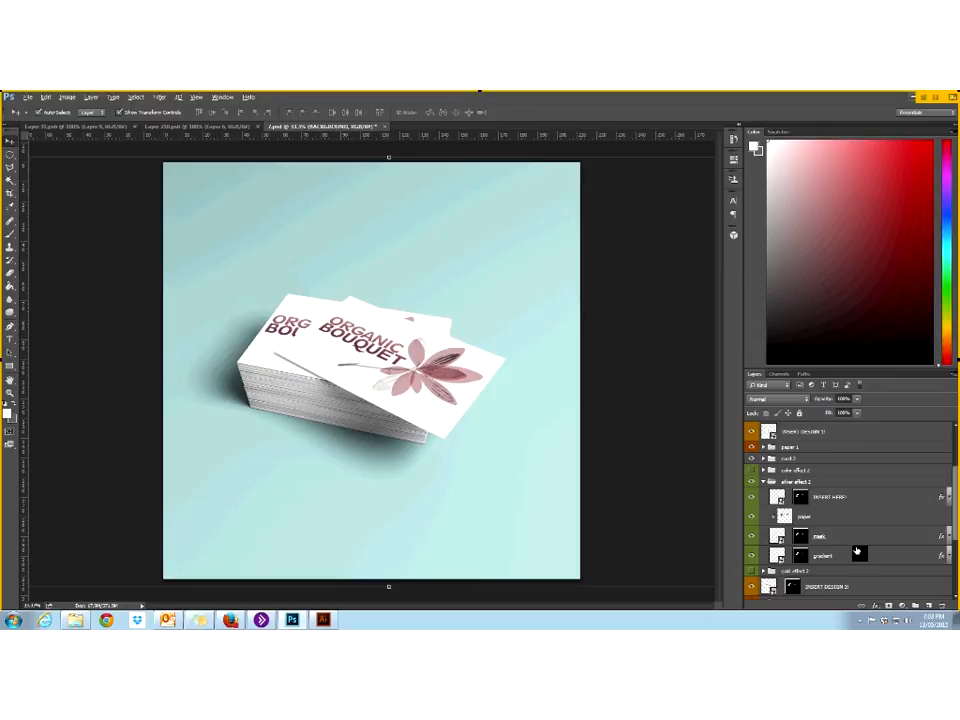
{"action": "scroll", "coordinate": [790, 545], "scroll_direction": "down", "scroll_amount": 1}
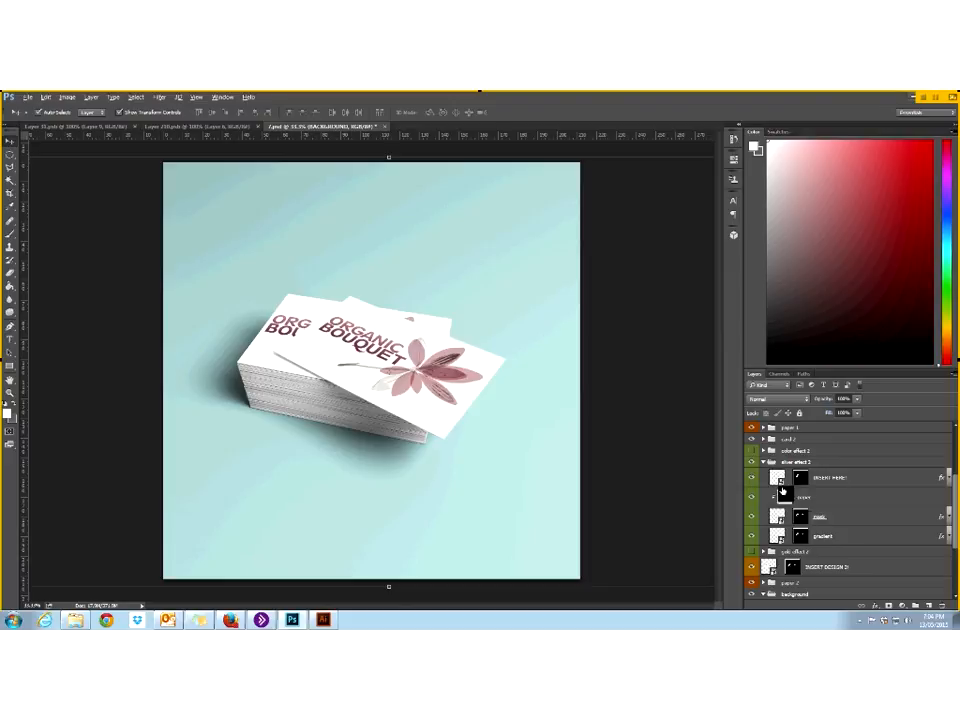
{"action": "left_click_drag", "start_coordinate": [783, 481], "coordinate": [858, 489]}
{"action": "scroll", "coordinate": [858, 489], "scroll_direction": "up", "scroll_amount": 4}
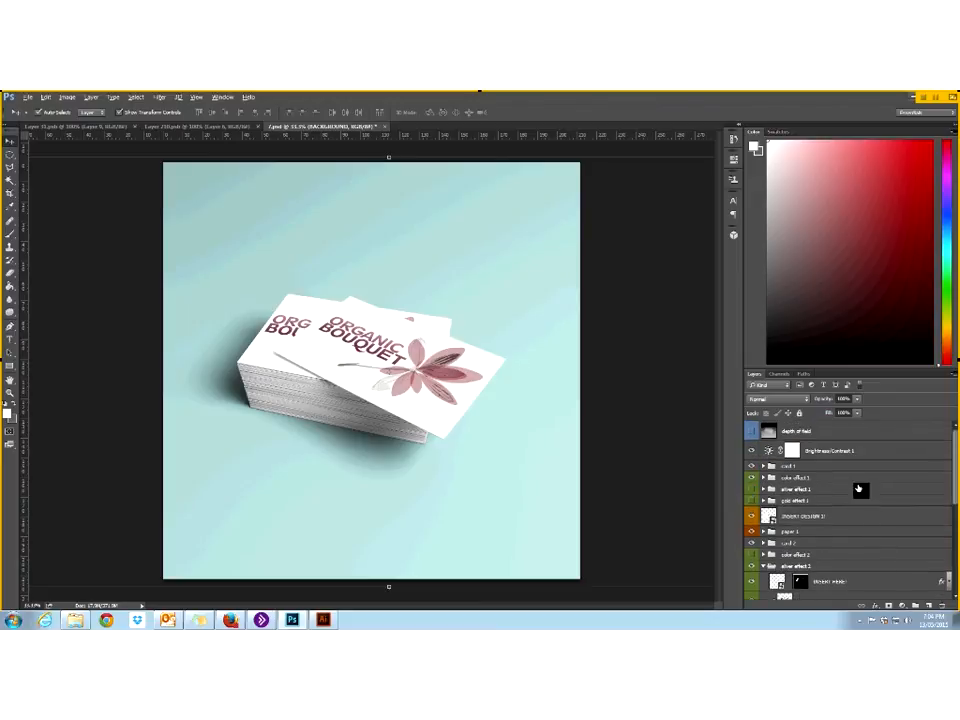
{"action": "left_click_drag", "start_coordinate": [858, 489], "coordinate": [752, 490]}
{"action": "scroll", "coordinate": [792, 474], "scroll_direction": "down", "scroll_amount": 1}
{"action": "scroll", "coordinate": [792, 474], "scroll_direction": "down", "scroll_amount": 6}
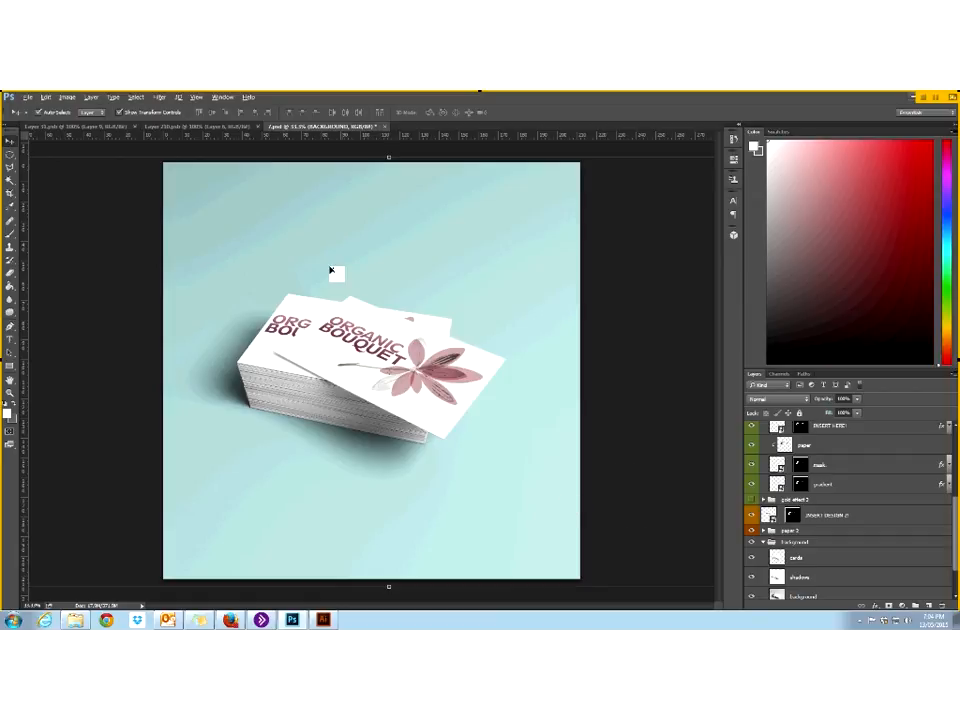
- Inspect the logo on the stacked cards at 100%, toggle the paper 2 group's visibility to compare, and return to the whole mockup
{"action": "key", "text": "z"}
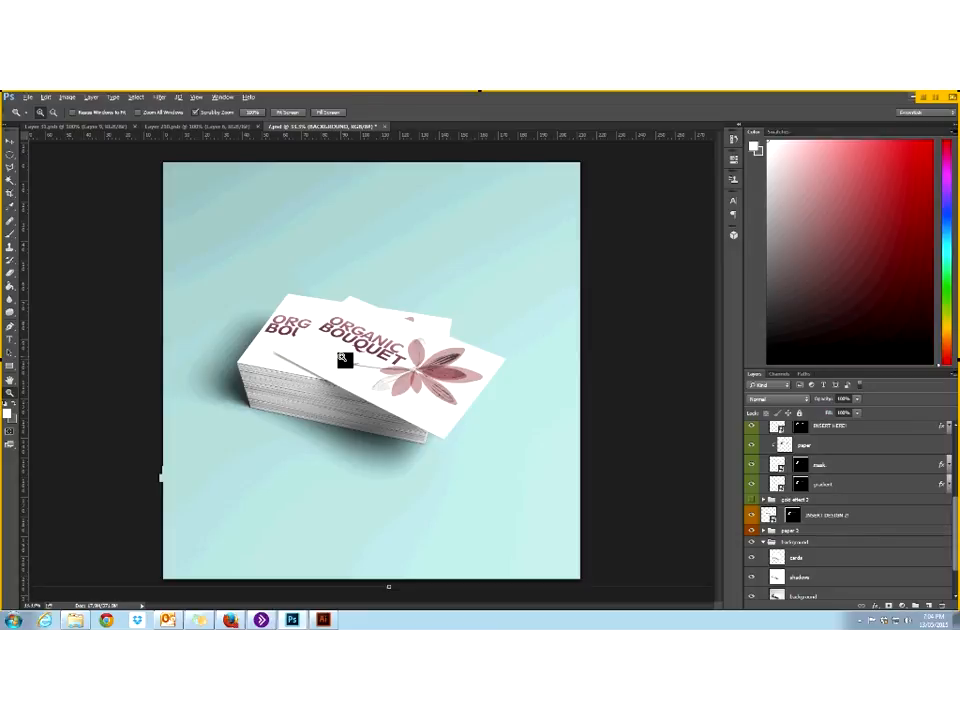
{"action": "left_click", "coordinate": [341, 357]}
{"action": "left_click", "coordinate": [341, 357]}
{"action": "left_click", "coordinate": [341, 357]}
{"action": "scroll", "coordinate": [752, 490], "scroll_direction": "down", "scroll_amount": 3}
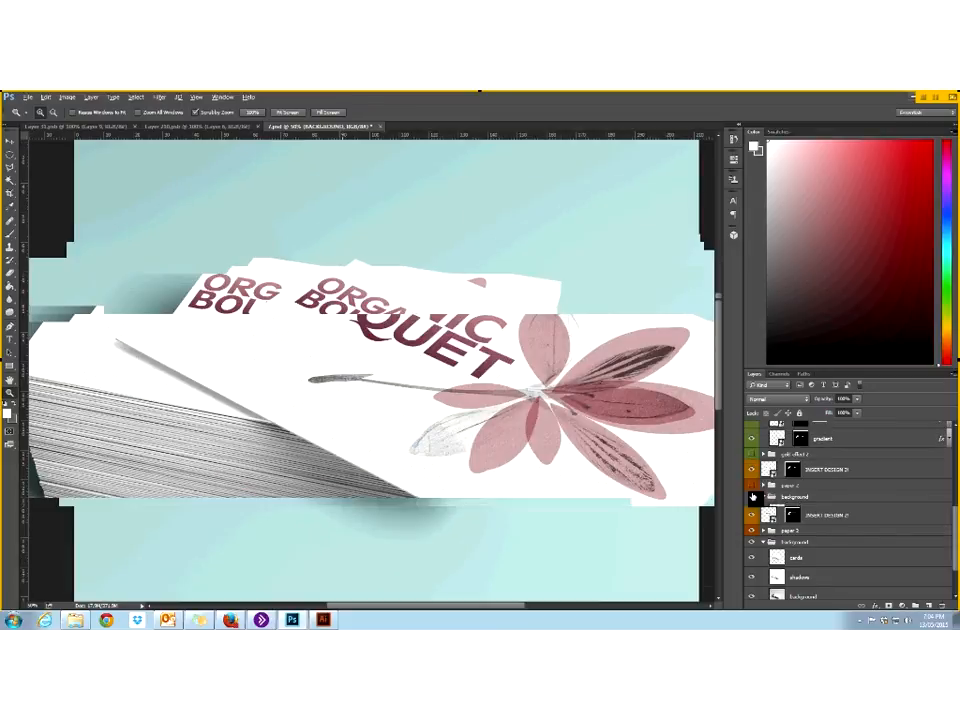
{"action": "left_click", "coordinate": [752, 486]}
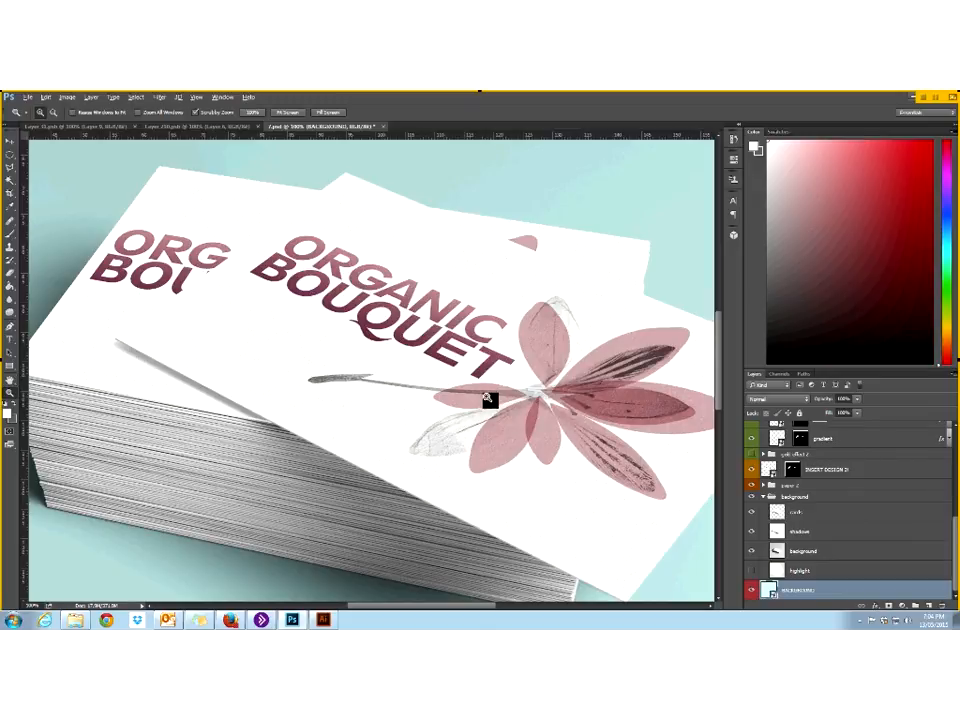
{"action": "key", "text": "h"}
{"action": "key", "text": "ctrl+0"}
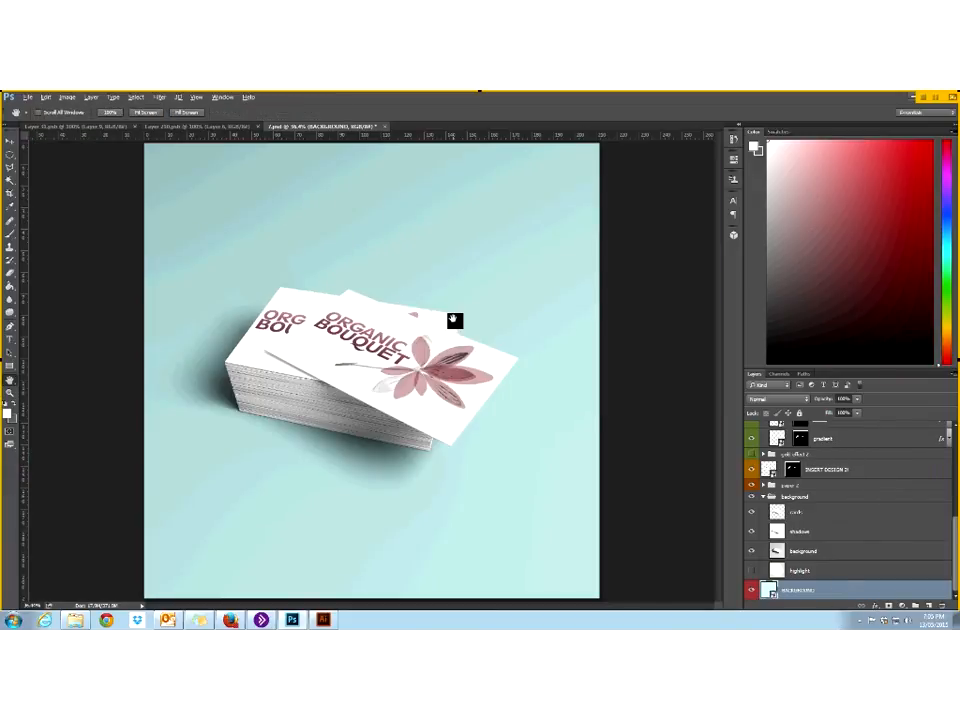